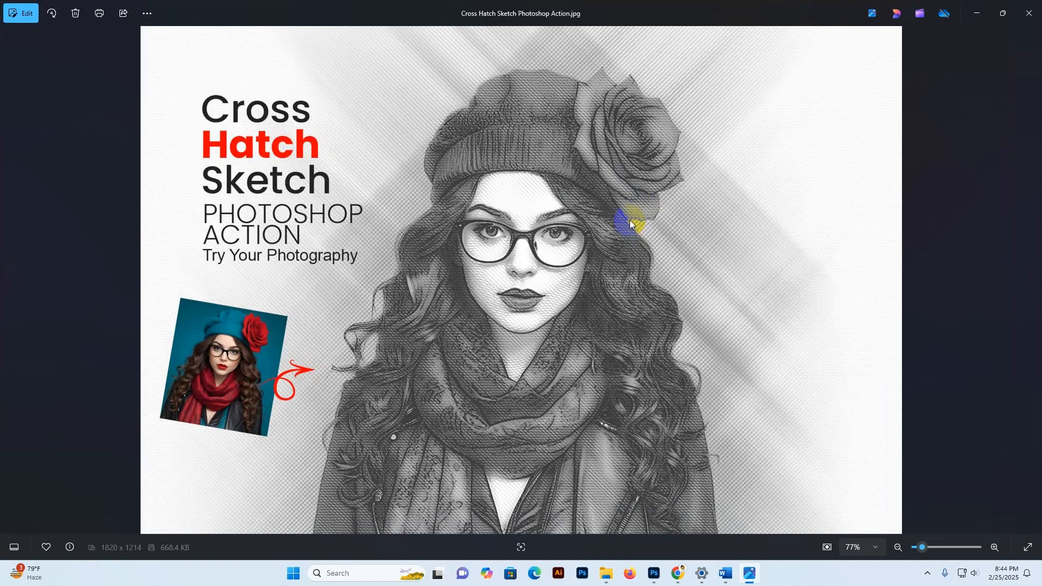
Browse the Cross Hatch Sketch preview images, examining the dog, wedding couple, peacock, portrait and father-with-baby examples
key("Left")
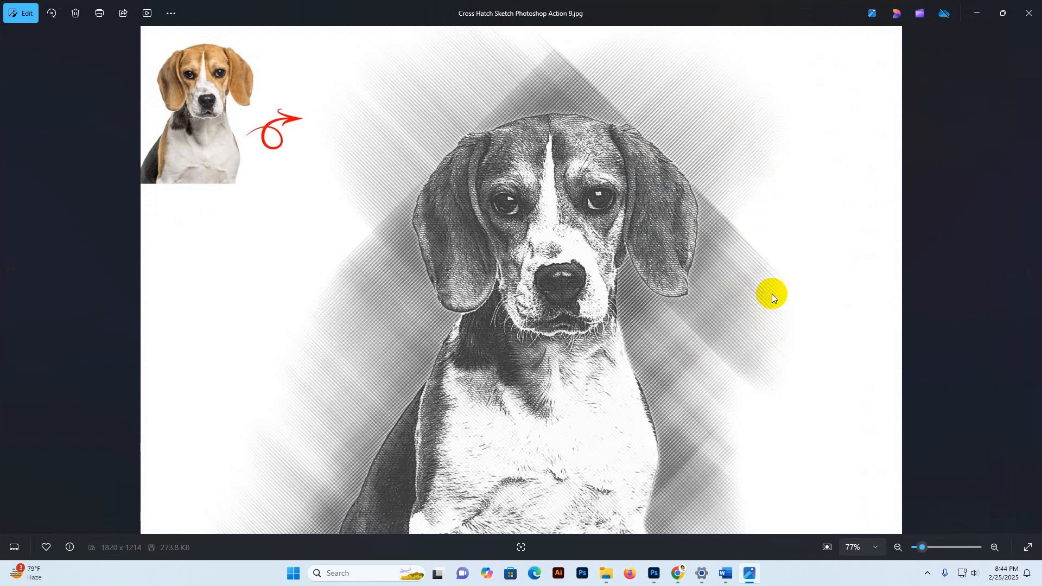
key("Left")
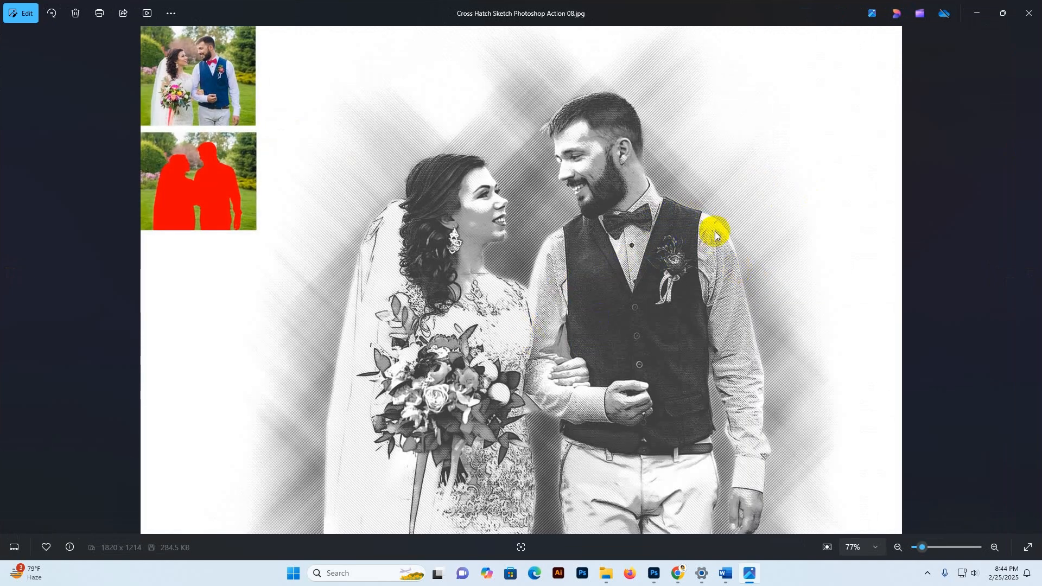
key("Left")
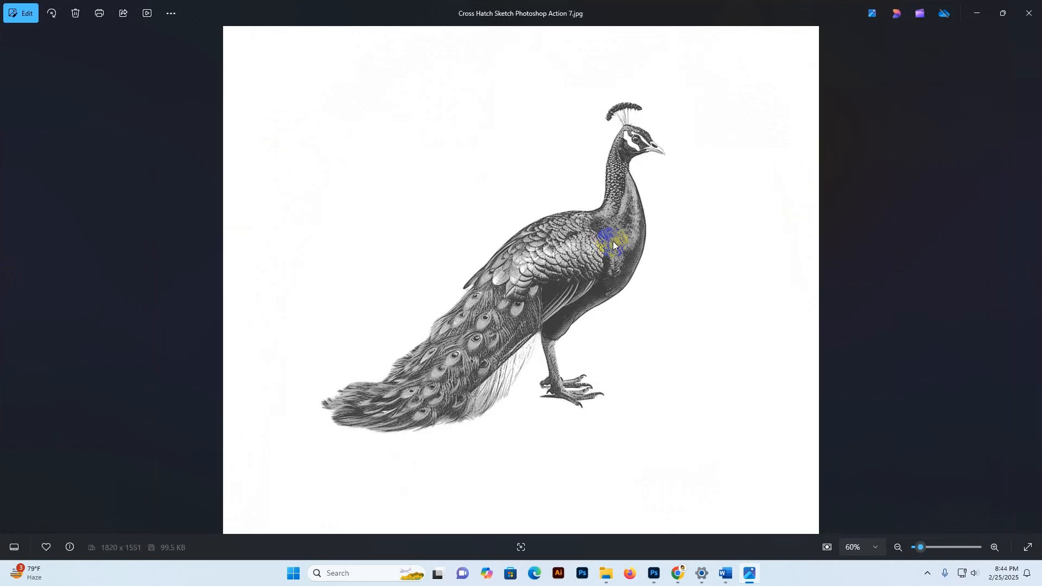
key("Left")
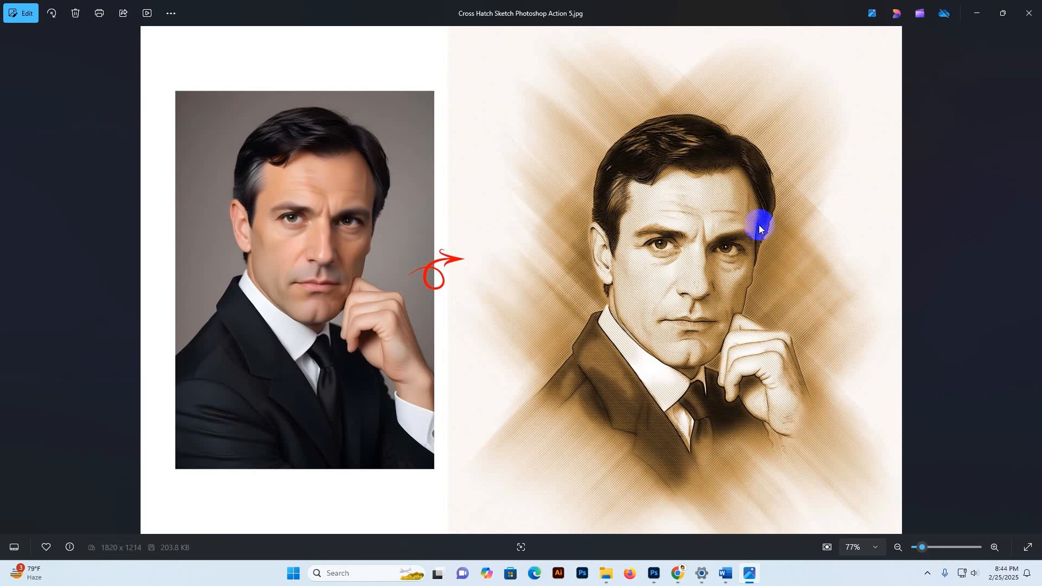
key("Left")
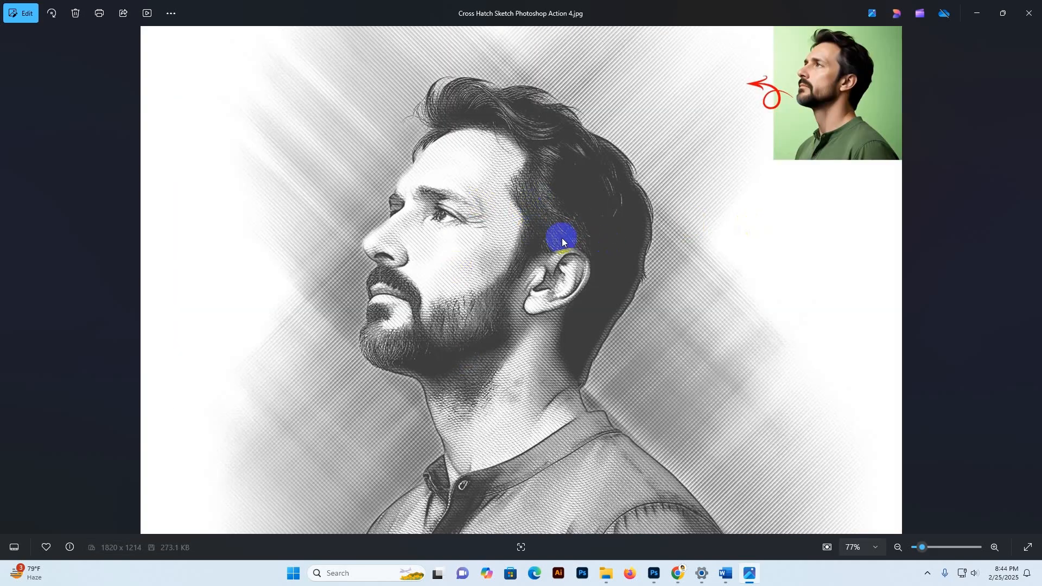
key("Left")
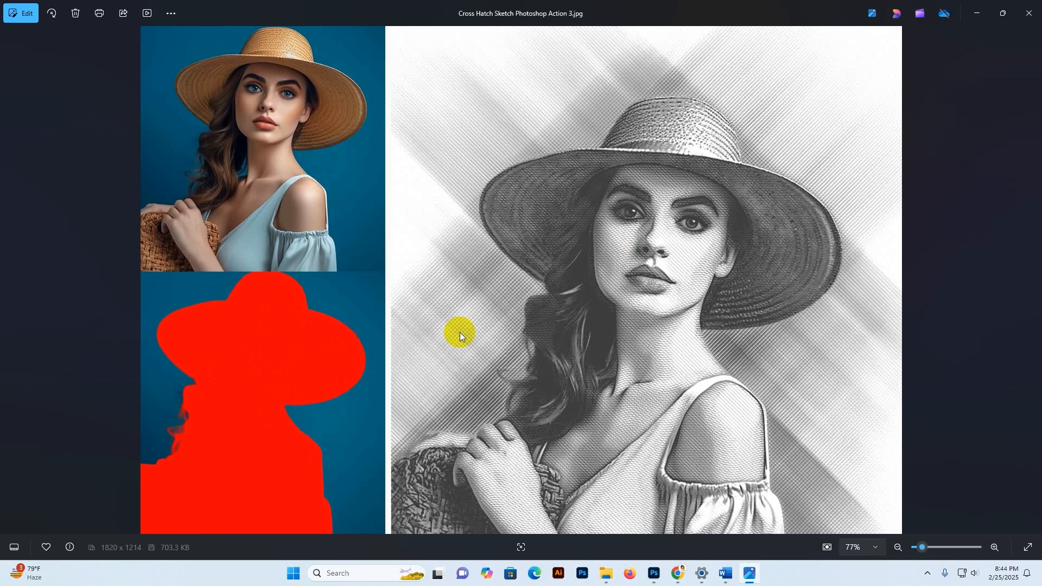
key("Left")
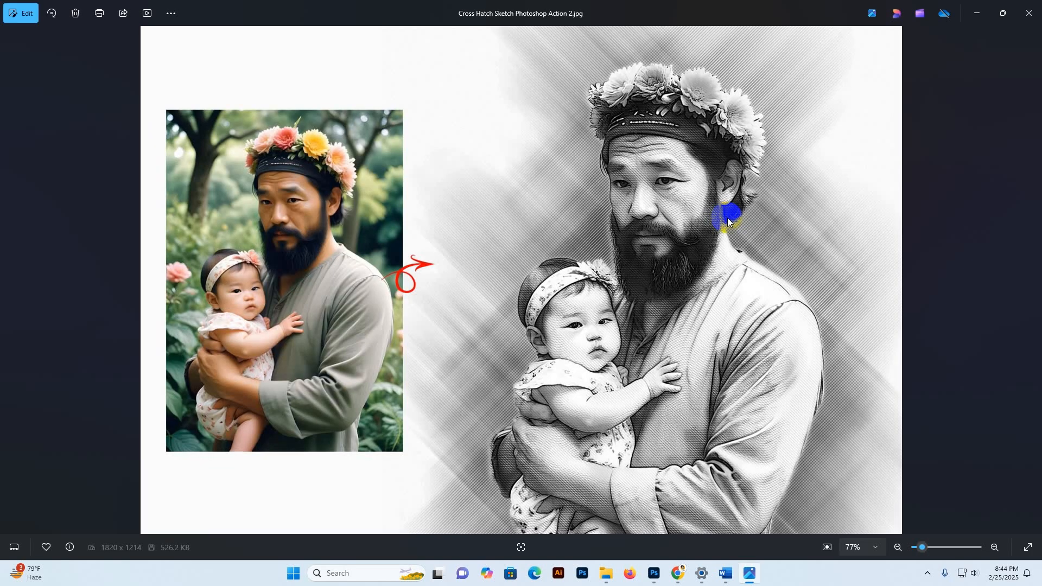
key("Left")
key("Left")
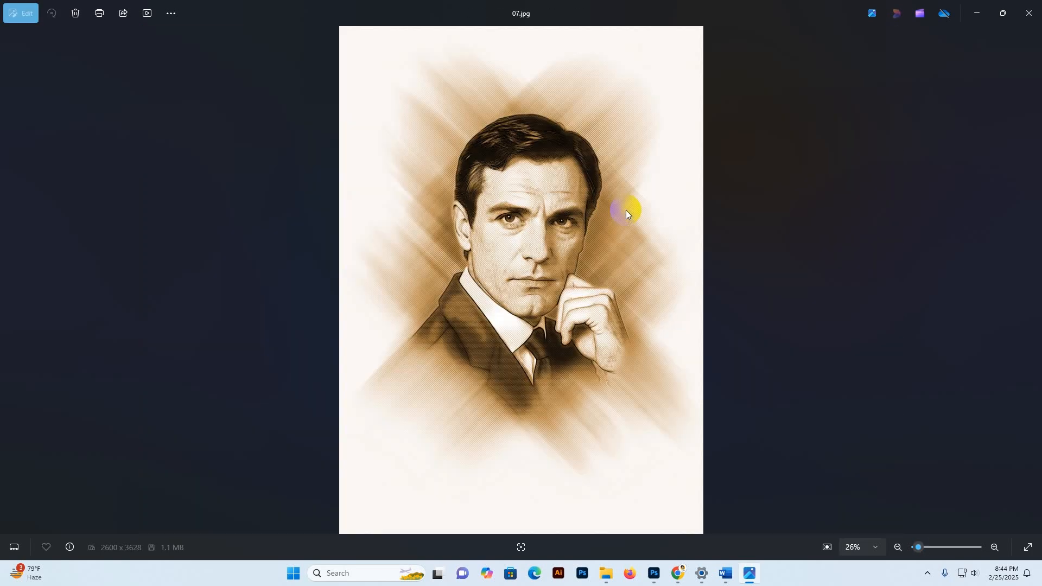
key("Right")
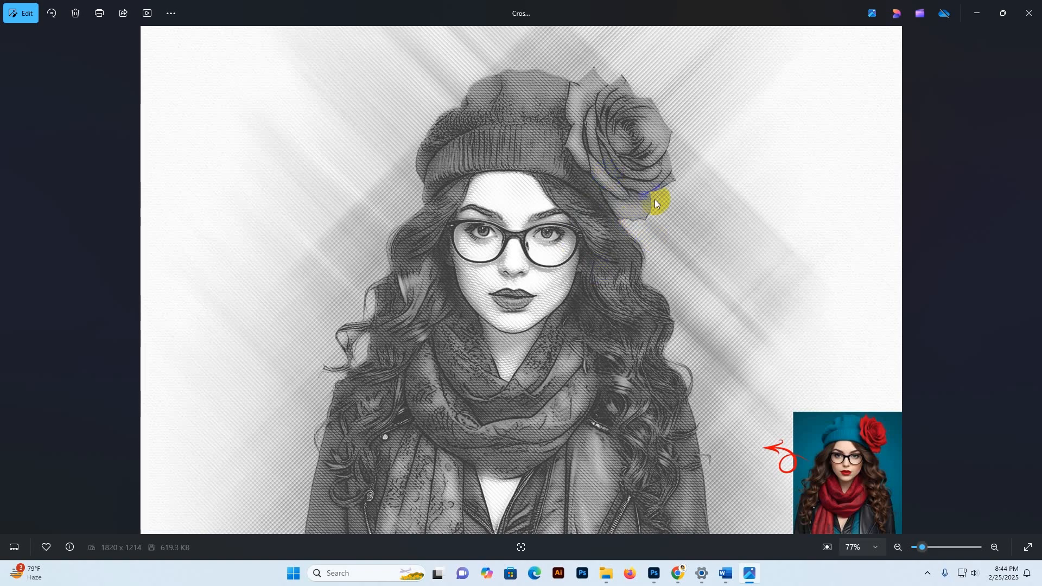
Go back to the blue hat portrait 06.jpg and examine its hatching texture up close
key("Left")
key("Left")
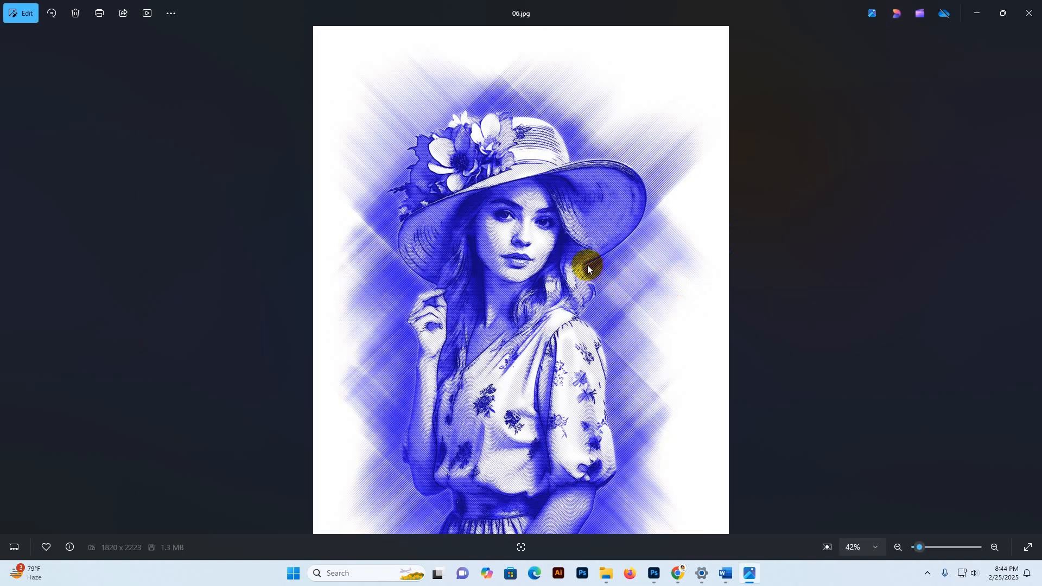
scroll(521, 243, "up", 6)
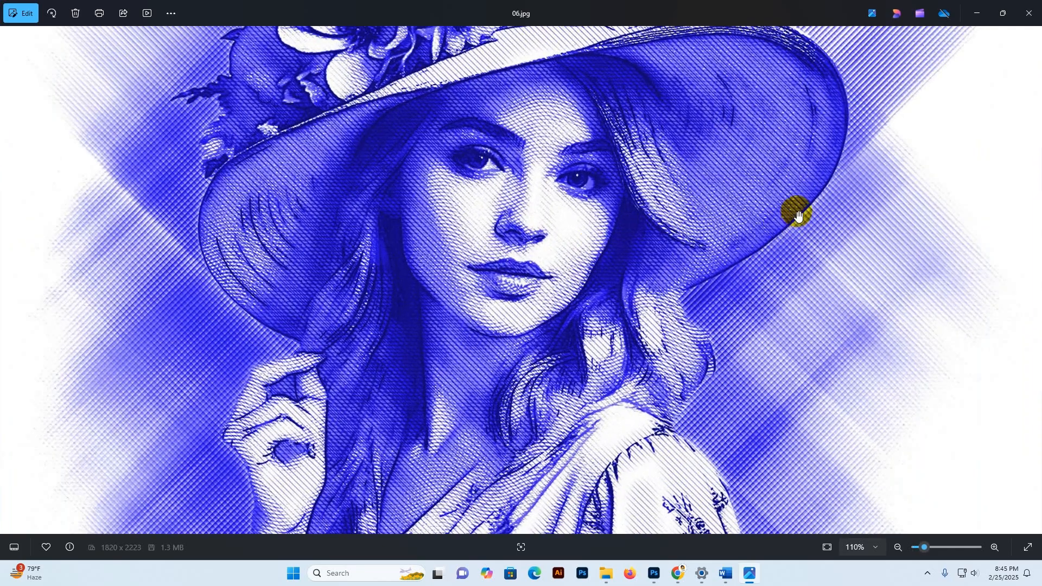
scroll(608, 293, "up", 4)
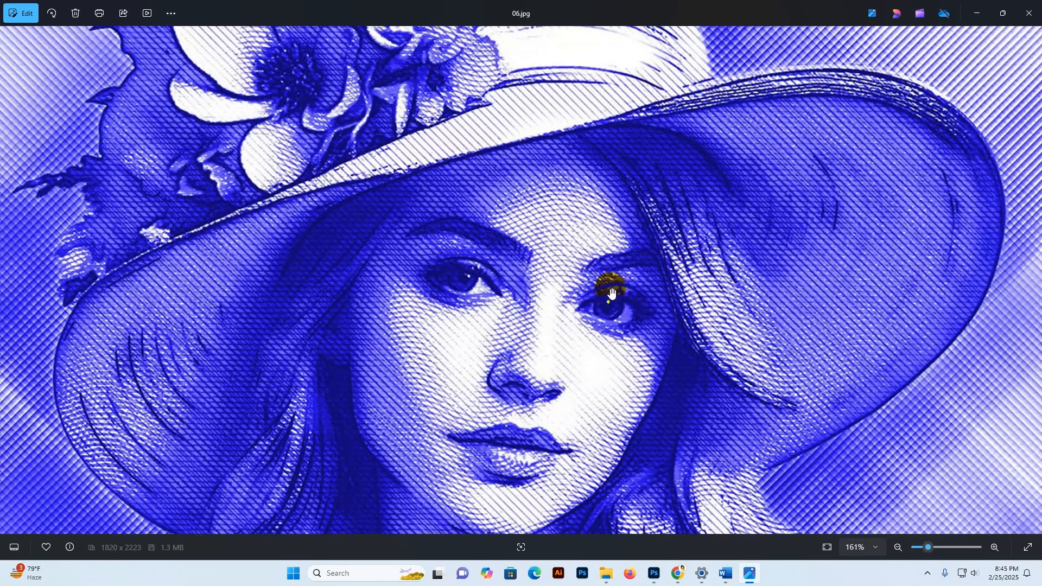
scroll(613, 293, "down", 8)
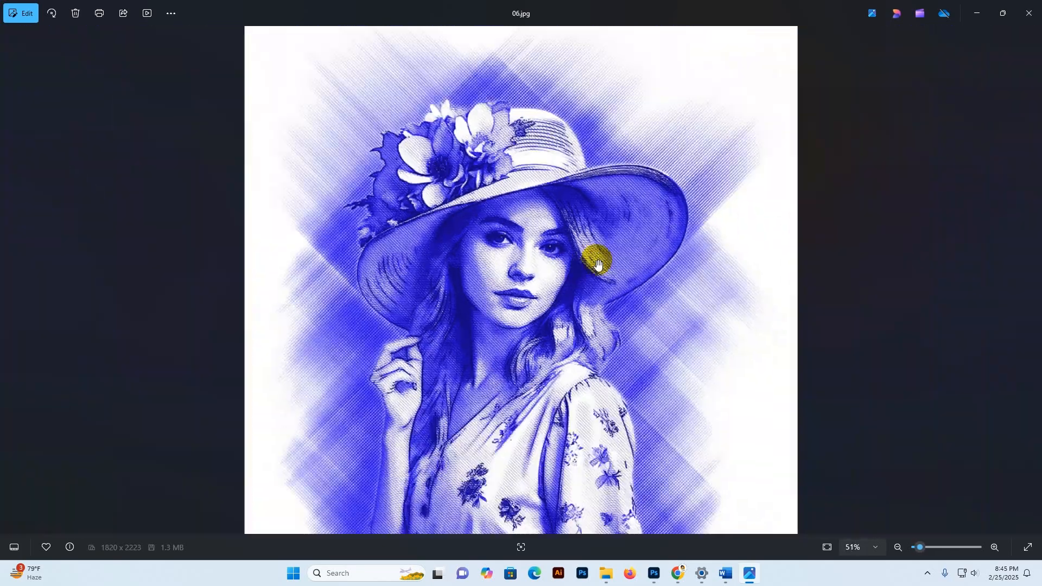
scroll(598, 265, "down", 2)
Examine the remaining sketch samples from 06 d.jpg through 1.jpg and close the image viewer
key("Right")
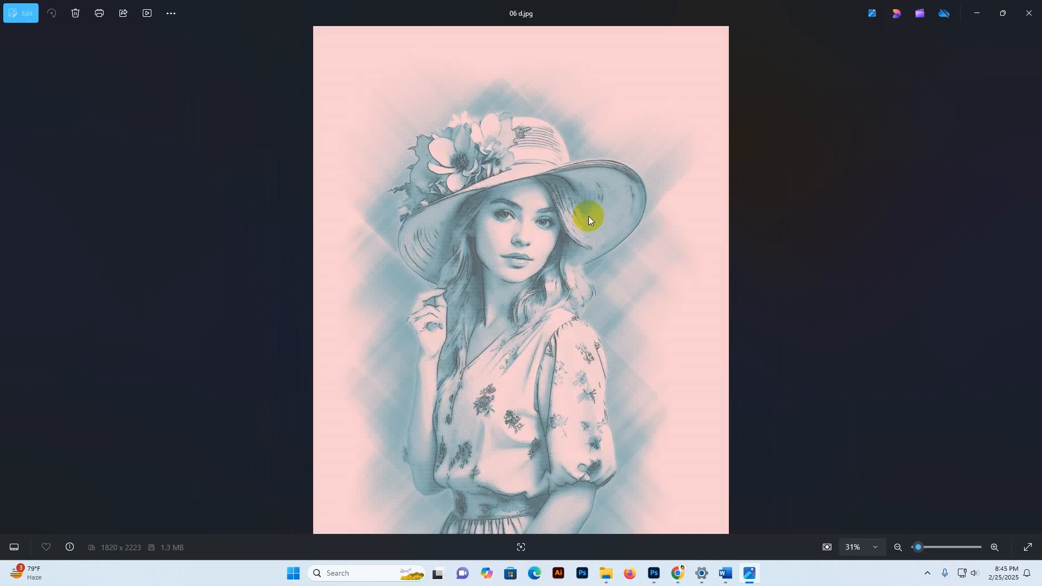
key("Right")
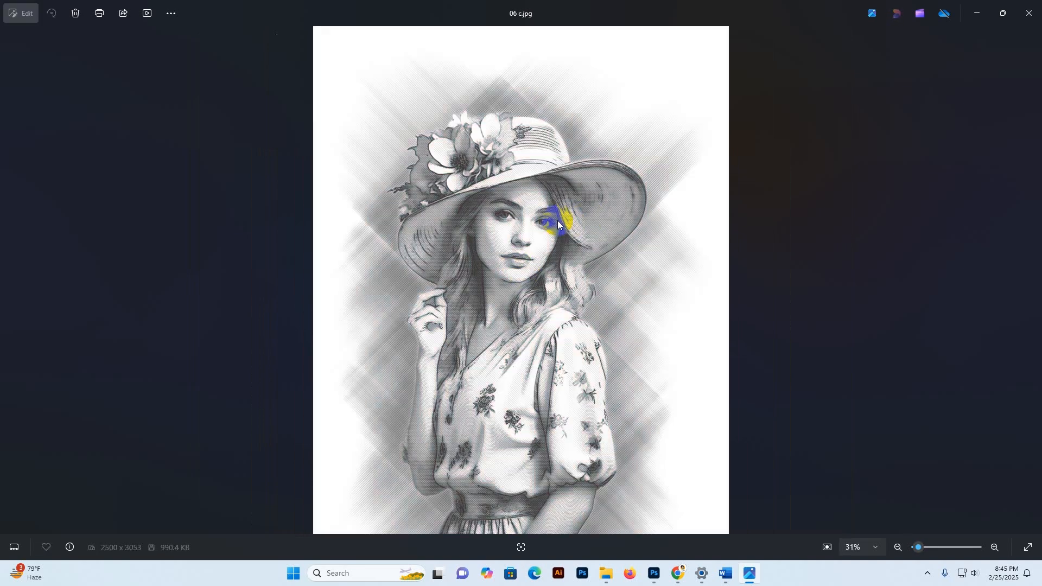
key("Right")
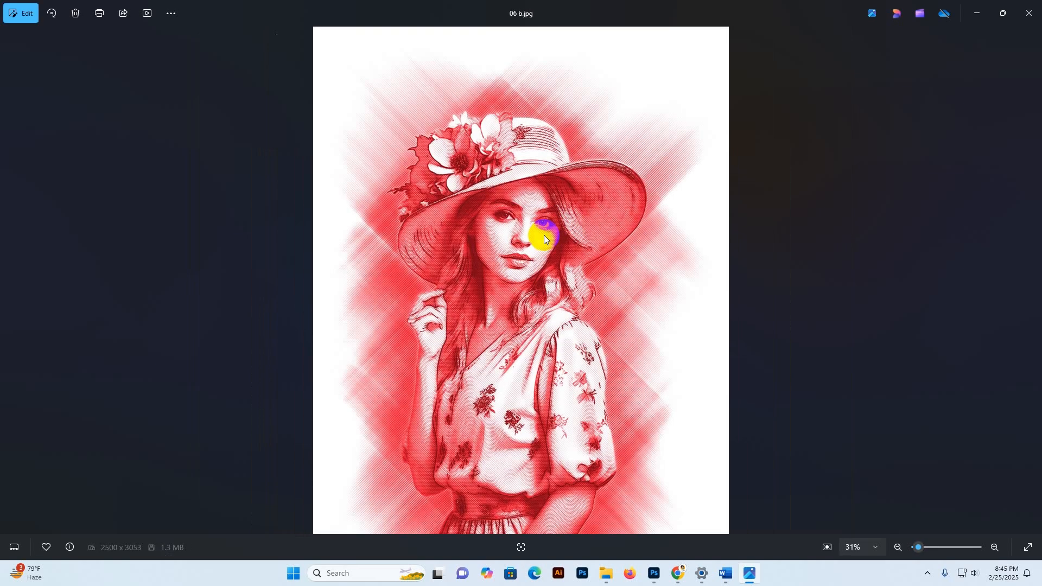
key("Right")
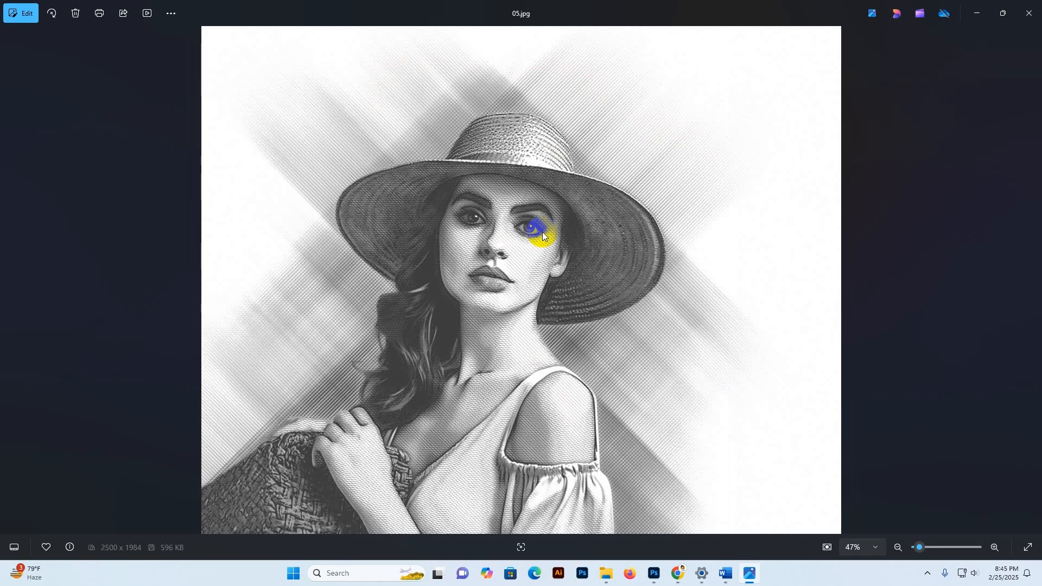
key("Right")
key("Right")
key("Right")
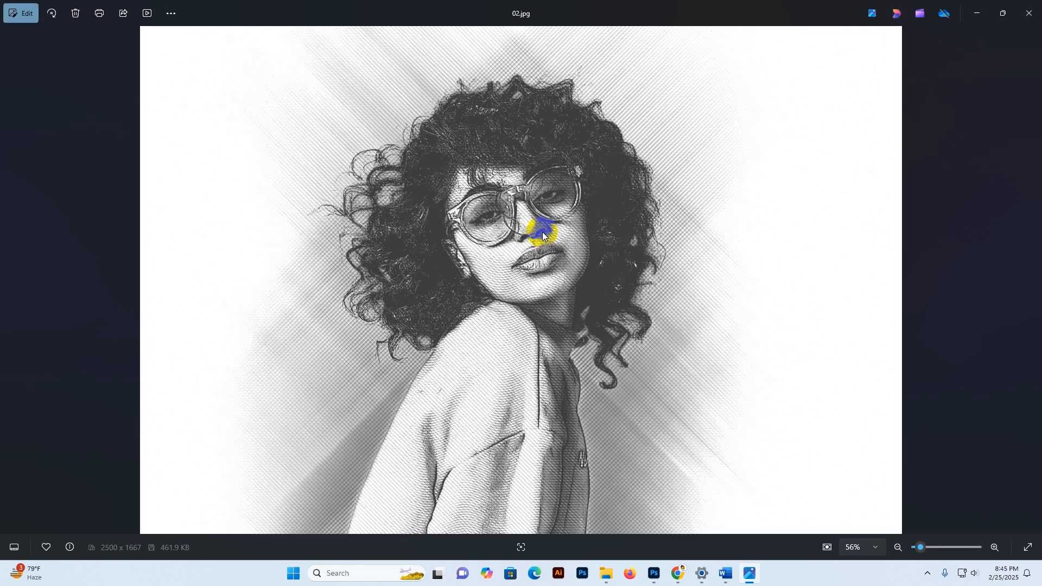
key("Right")
key("Left")
key("Right")
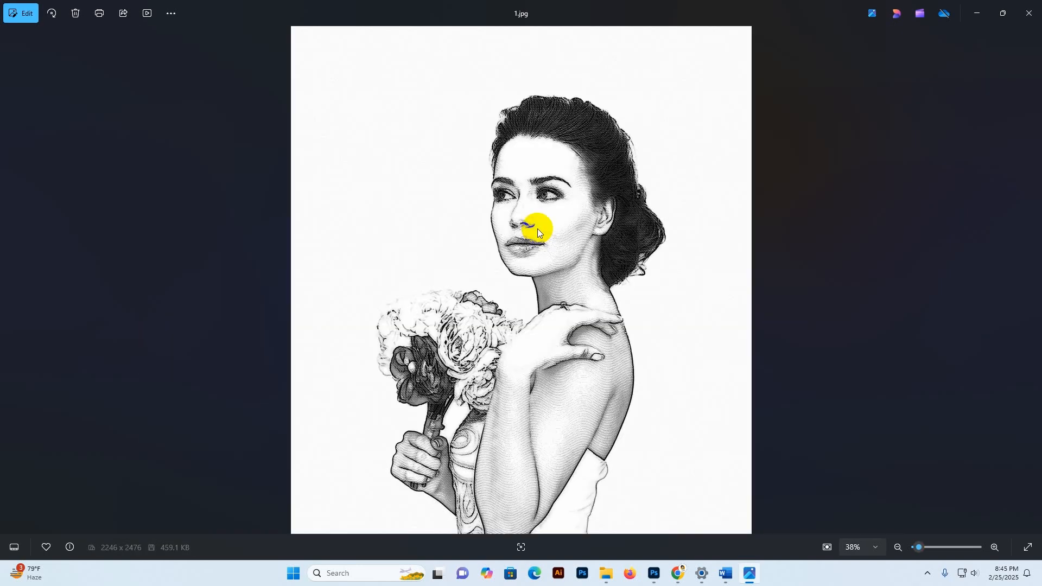
left_click(1030, 10)
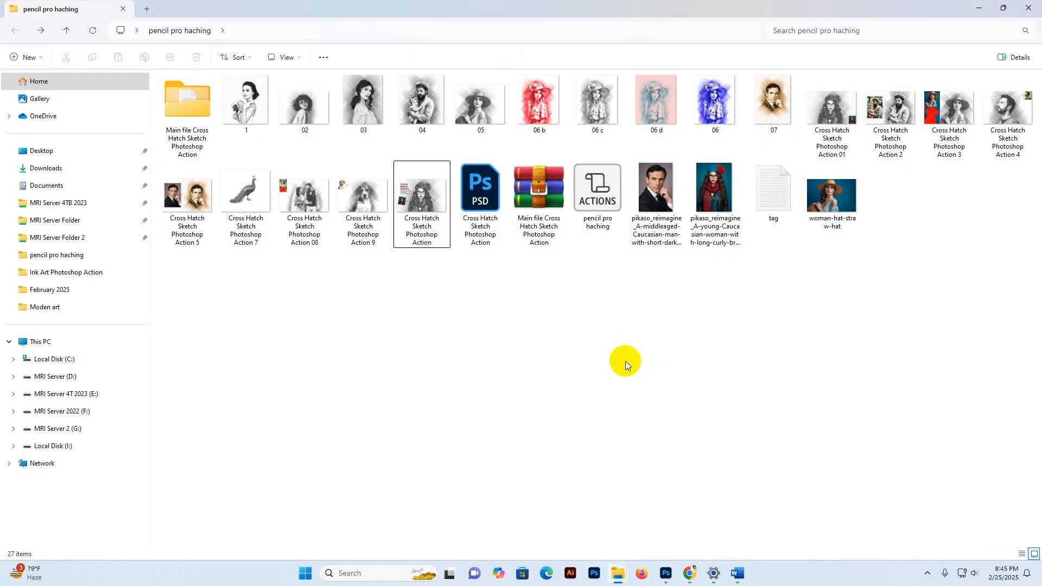
Open the folder Main file Cross Hatch Sketch Photoshop Action and review its files, including the Support preview all image
left_click(188, 126)
double_click(189, 125)
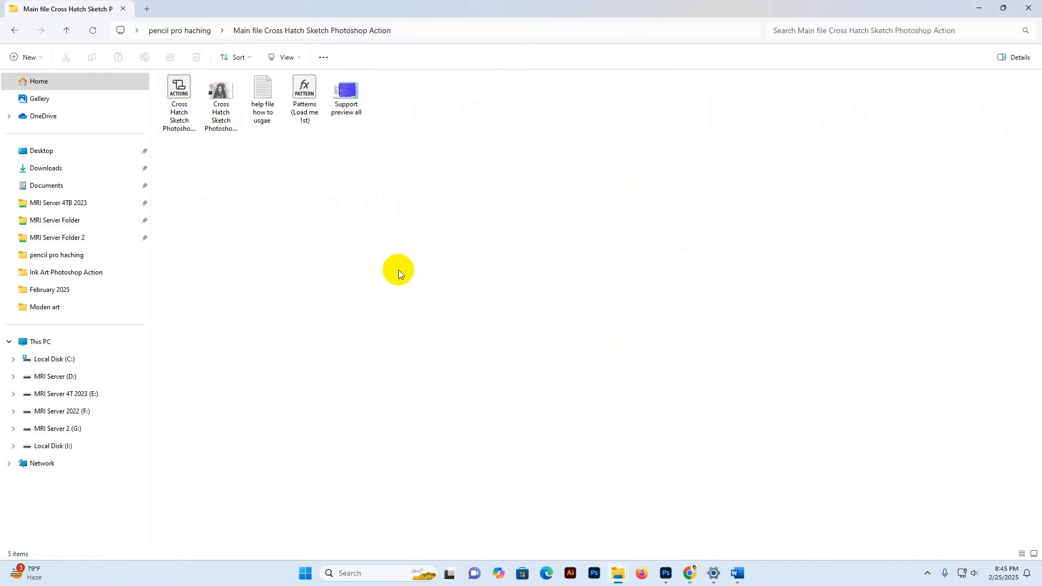
left_click(179, 108)
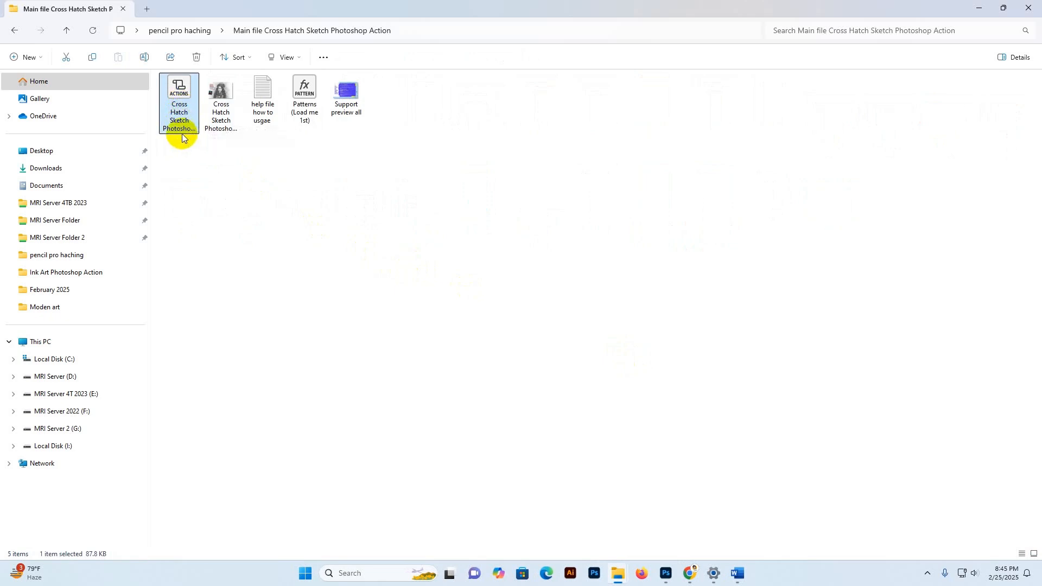
left_click(225, 104)
left_click(270, 98)
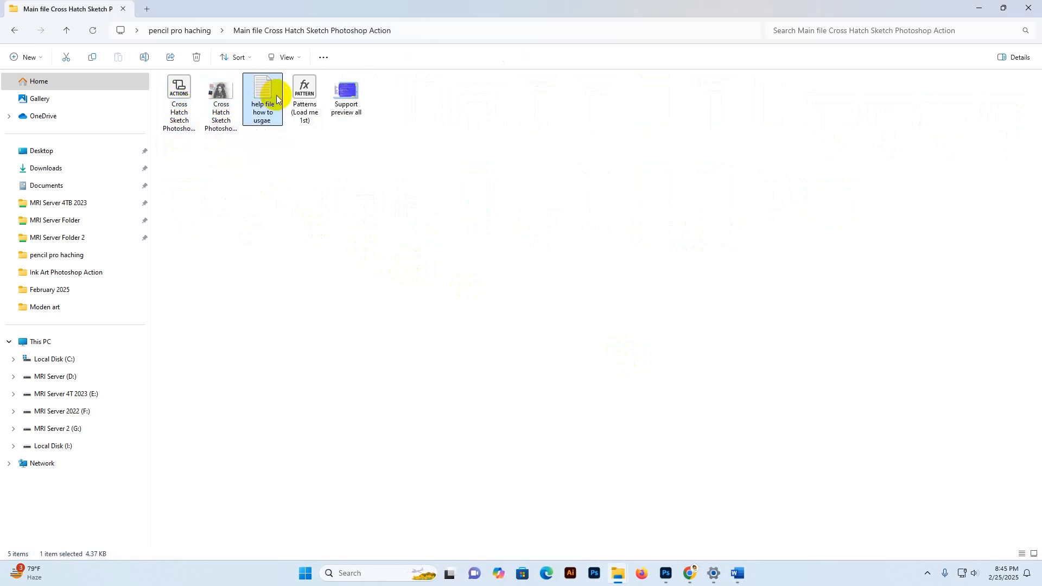
left_click(308, 90)
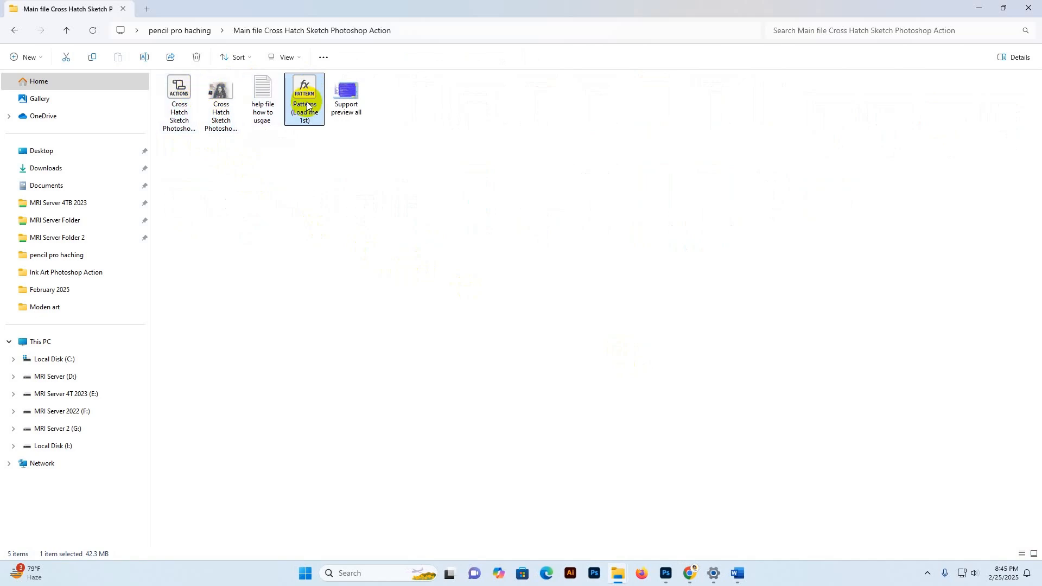
double_click(344, 89)
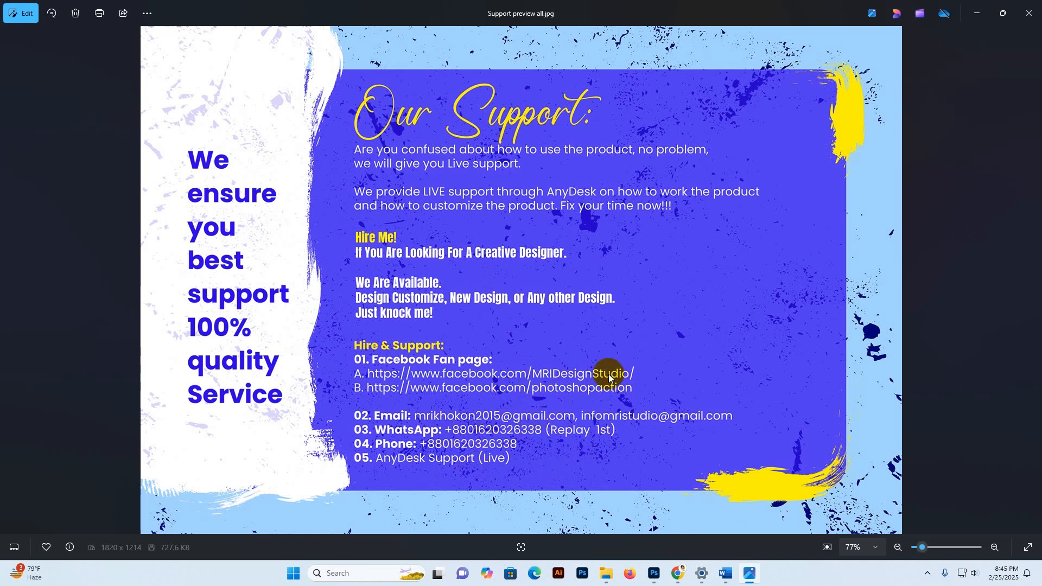
left_click(1029, 14)
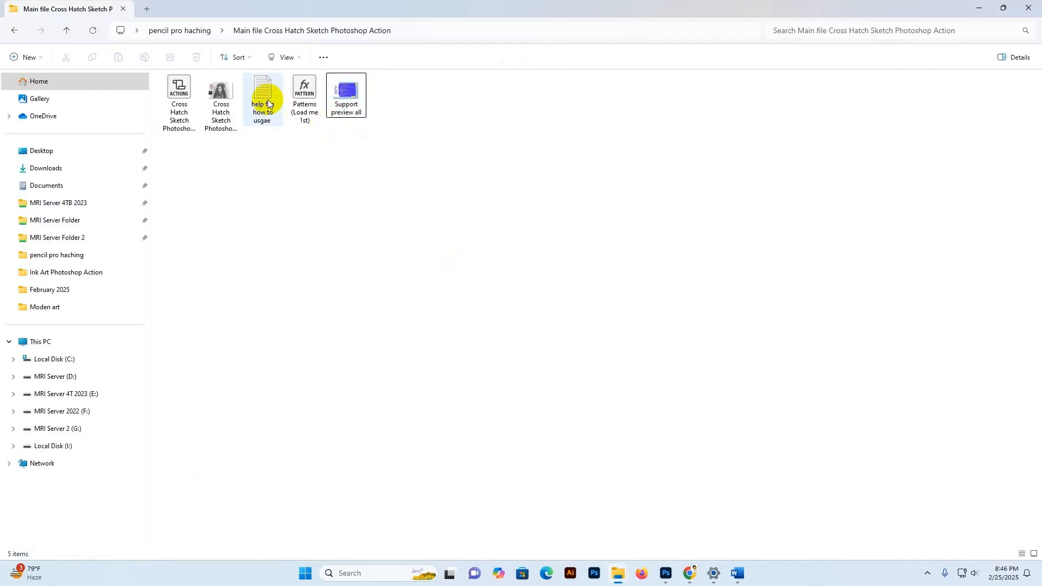
Open the text file help file how to usgae, read its photo size note and numbered usage instructions, and close it
left_click(269, 103)
double_click(268, 104)
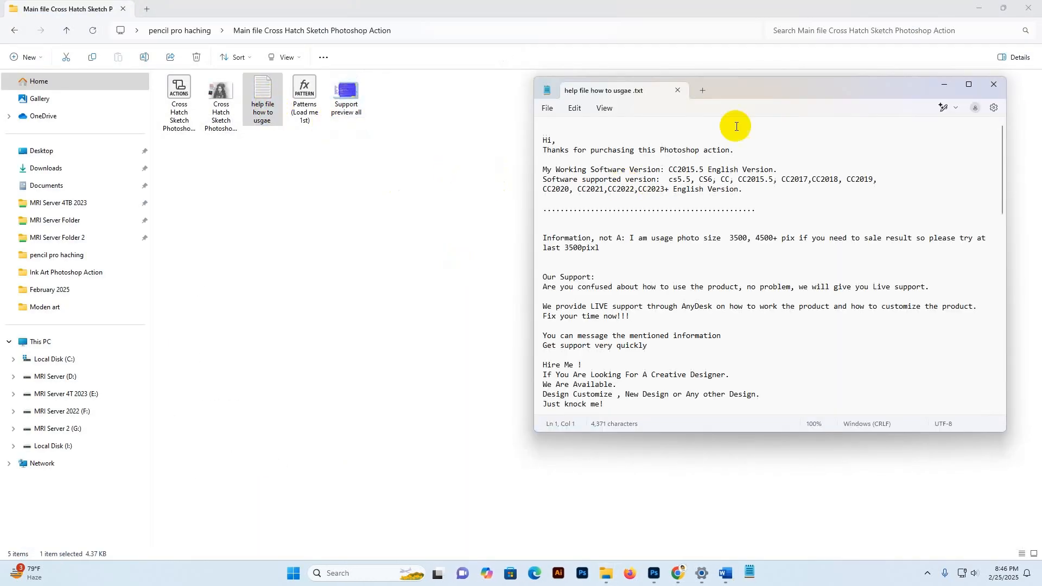
left_click_drag(730, 93, 626, 84)
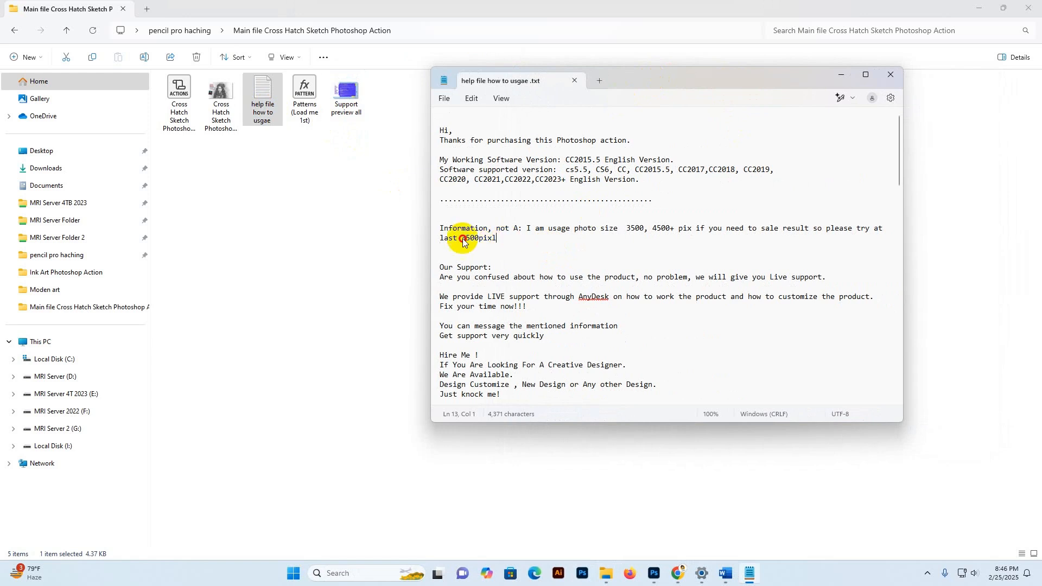
triple_click(435, 228)
left_click(532, 245)
scroll(538, 261, "down", 4)
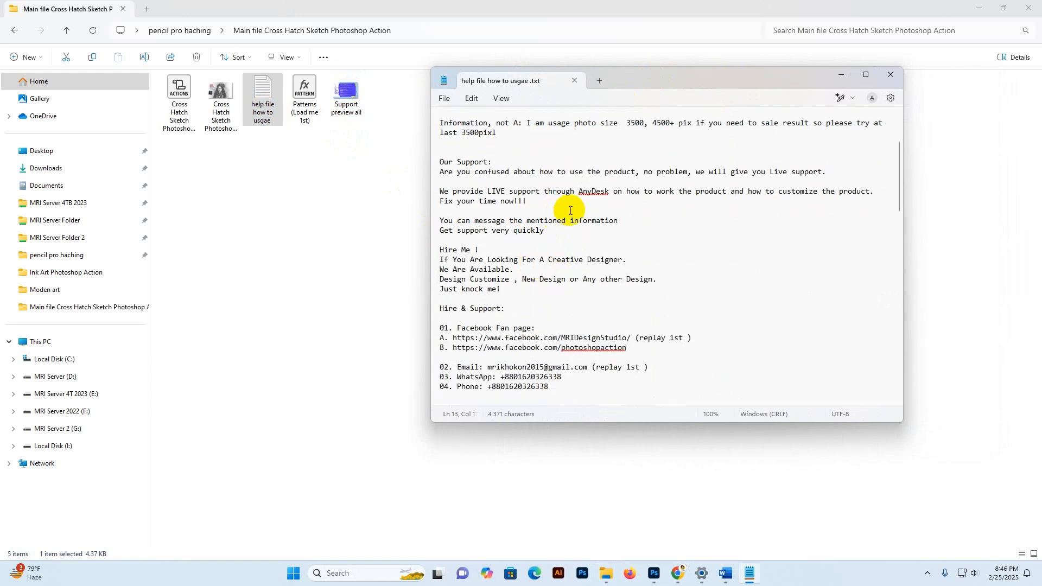
scroll(565, 211, "up", 2)
scroll(524, 229, "down", 4)
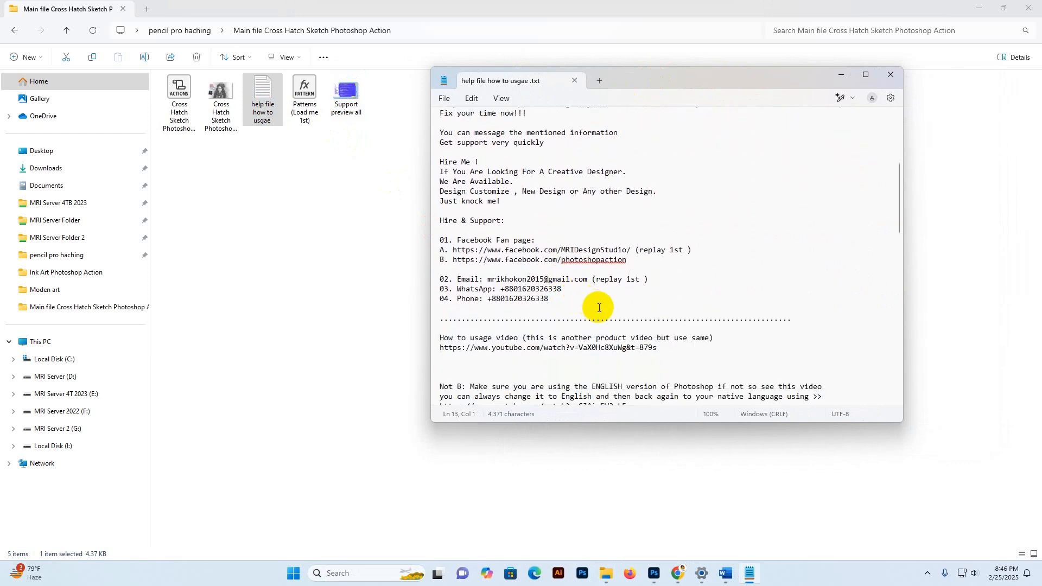
scroll(614, 299, "down", 4)
scroll(624, 233, "down", 4)
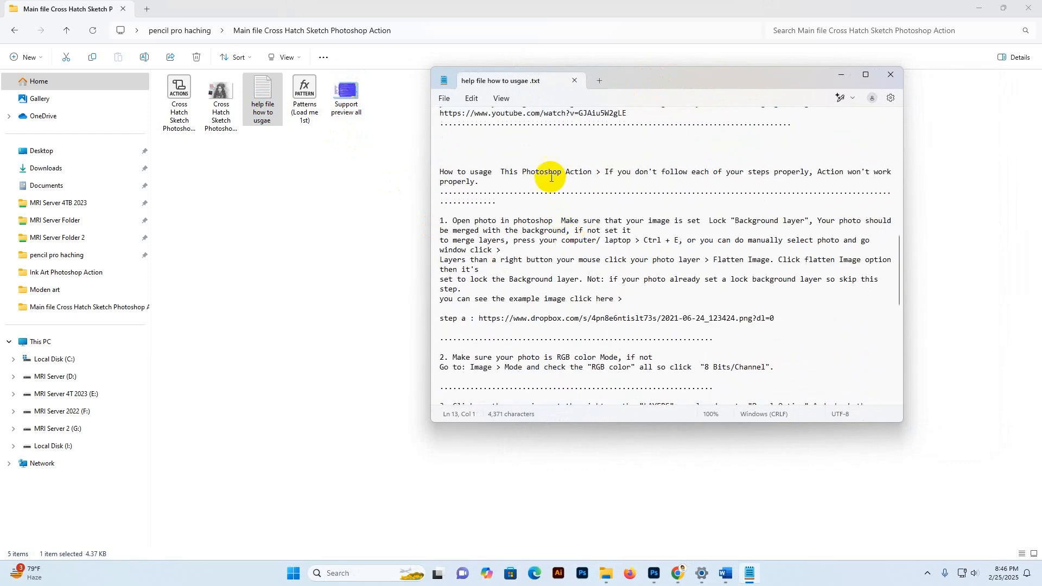
scroll(661, 333, "down", 10)
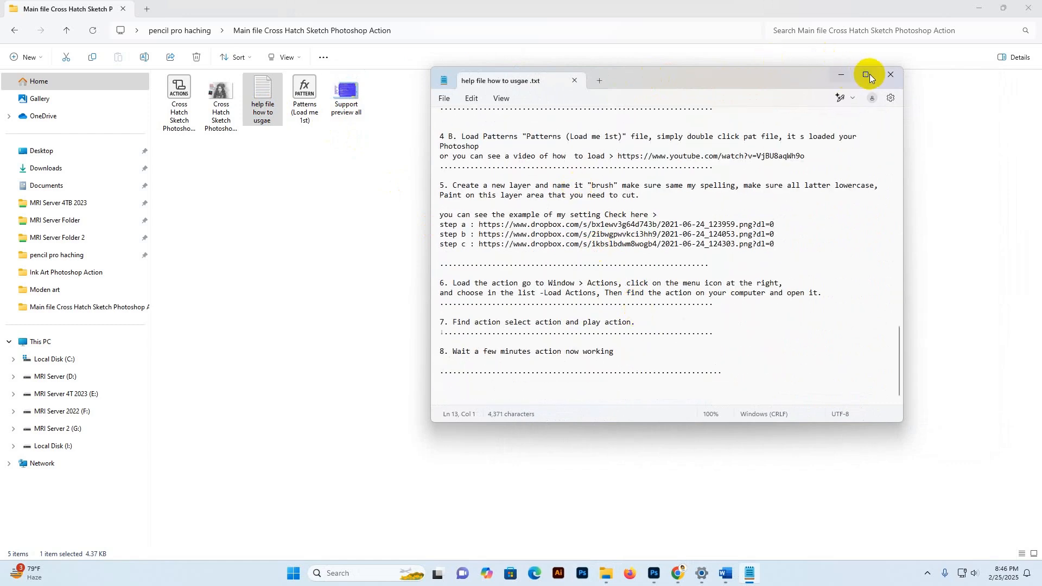
left_click(891, 74)
Select the Patterns (Load me 1st) file and switch to Photoshop
left_click(263, 132)
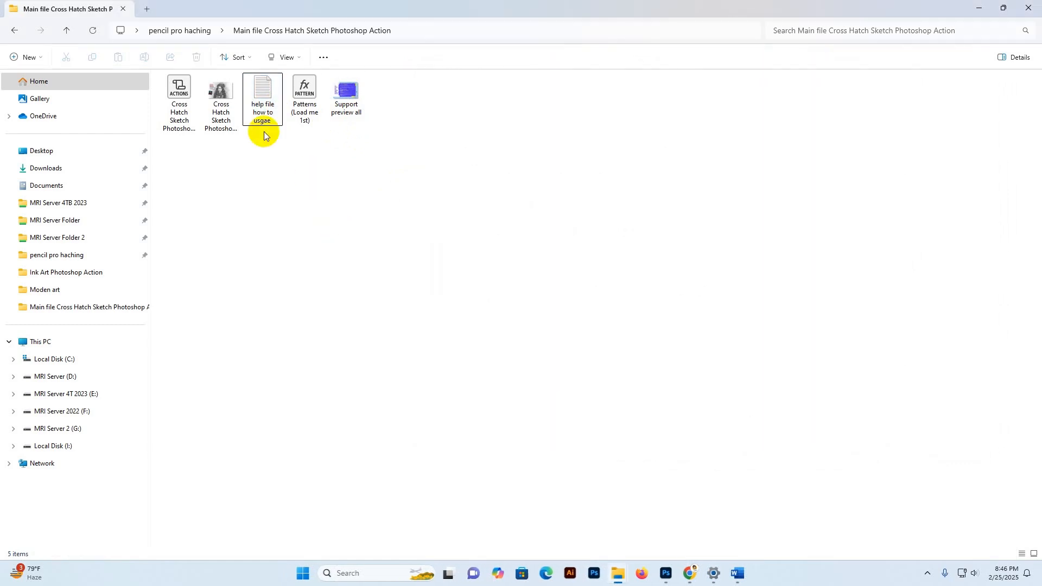
left_click(296, 104)
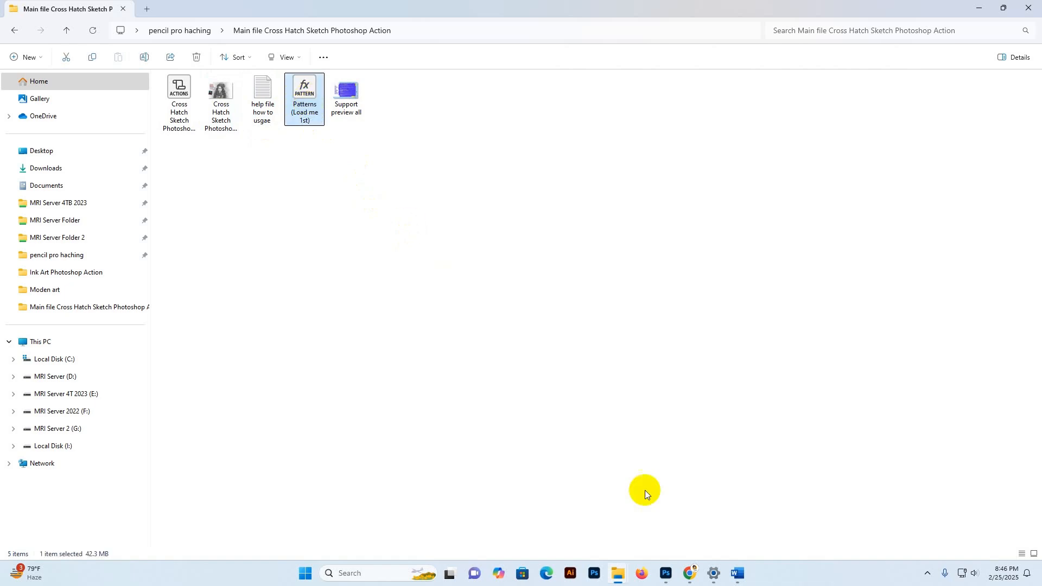
left_click(666, 576)
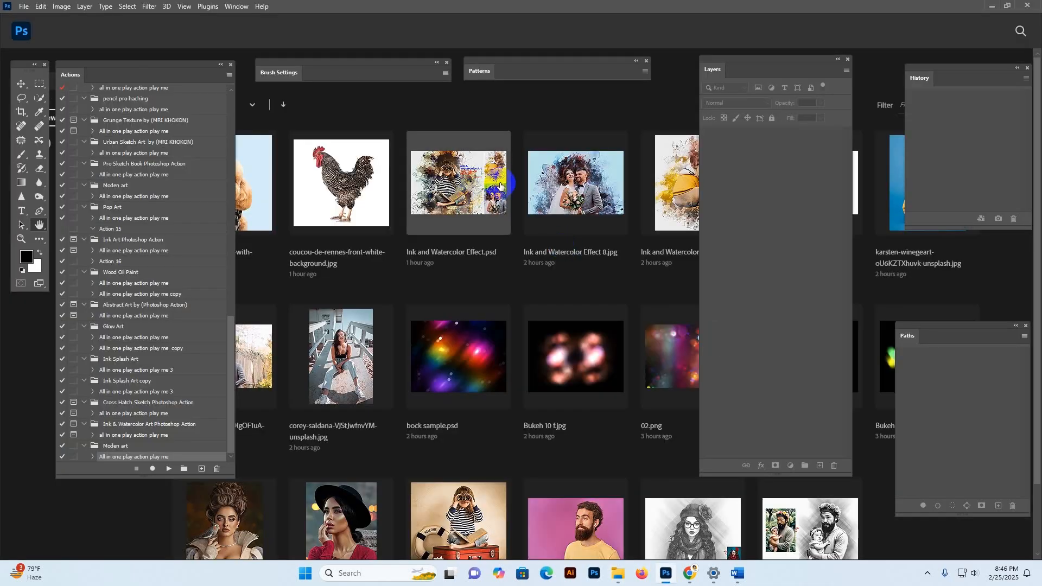
Import the Patterns (Load me 1st) file from the Main file Cross Hatch Sketch Photoshop Action folder into the Patterns panel and close that panel
left_click(236, 6)
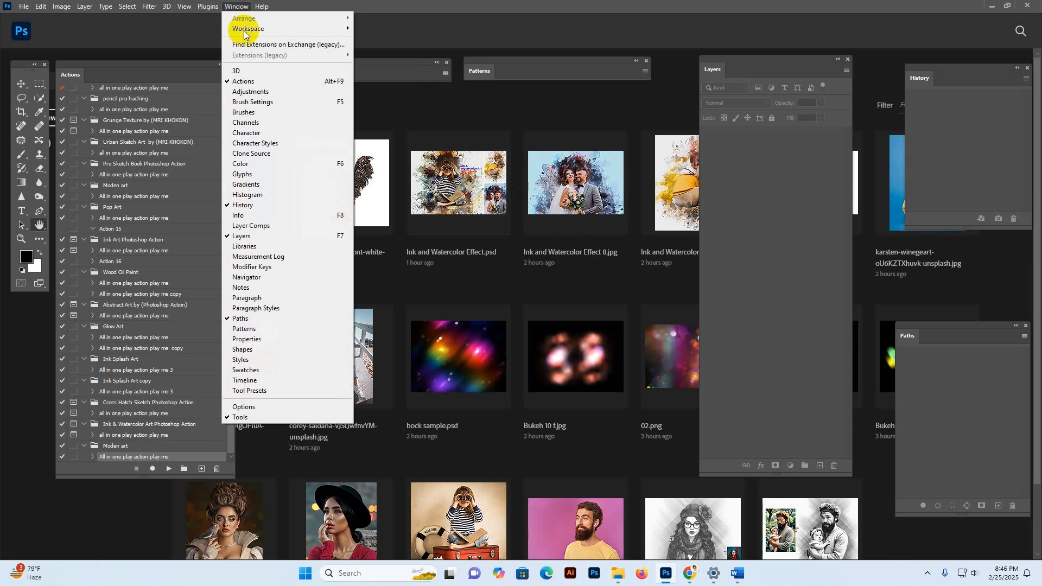
left_click(260, 329)
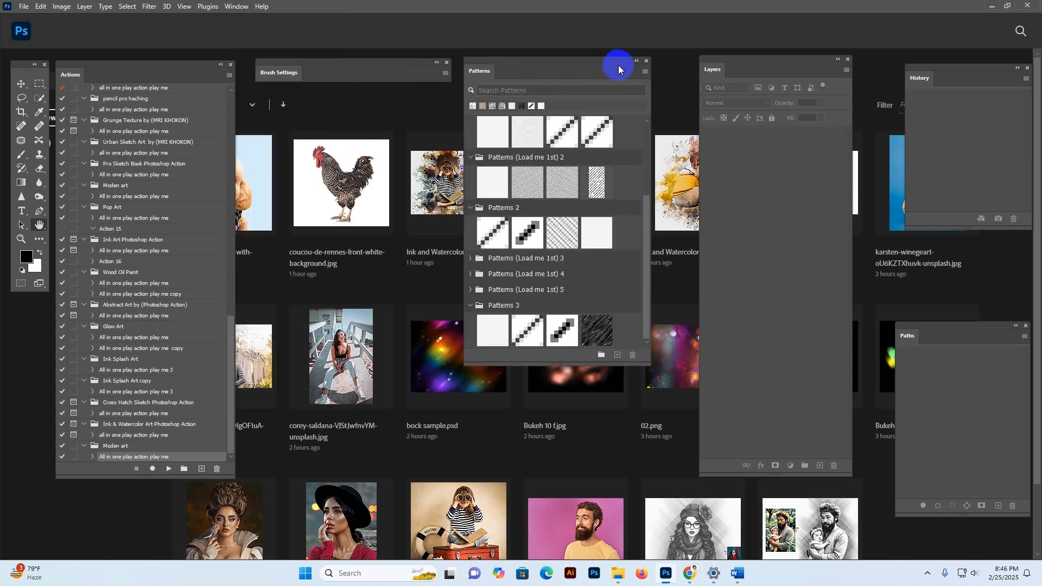
left_click(646, 71)
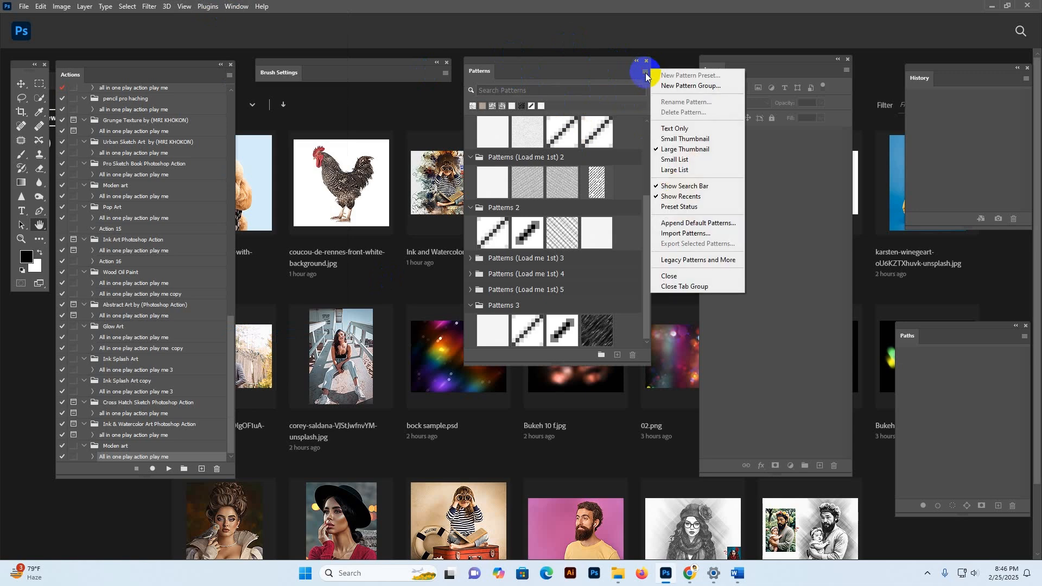
left_click(645, 73)
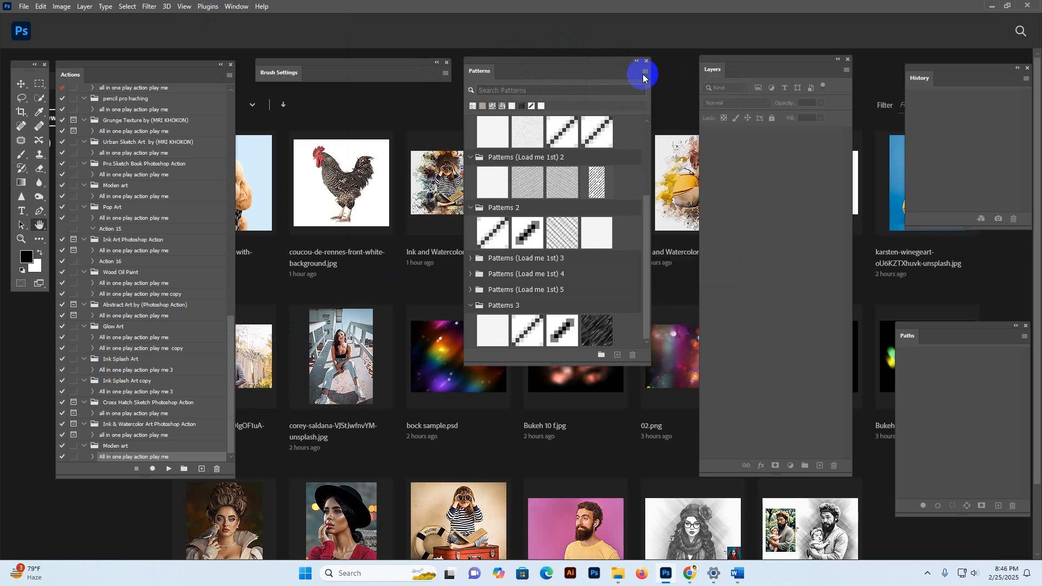
left_click(646, 73)
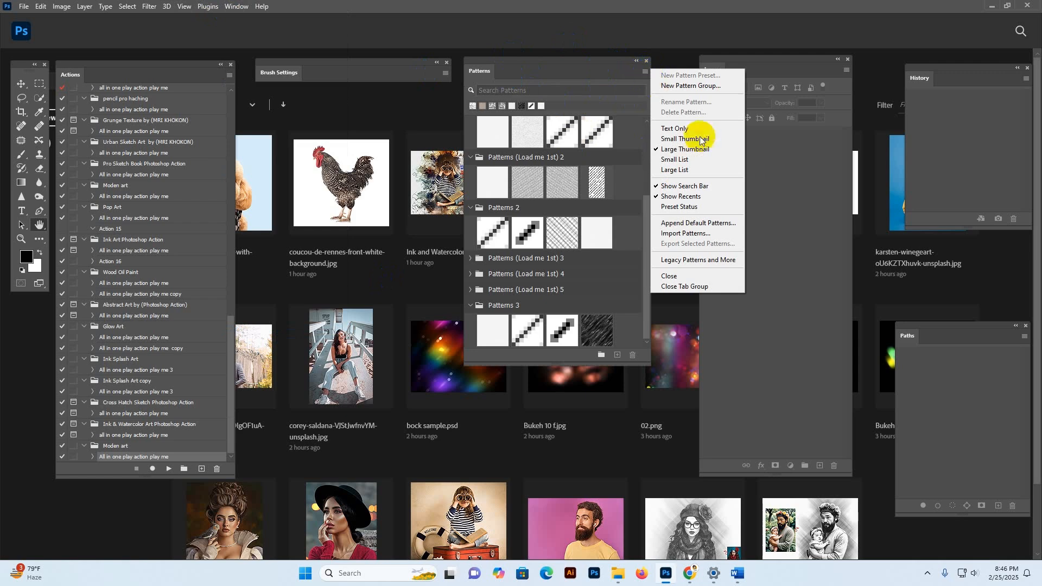
left_click(696, 235)
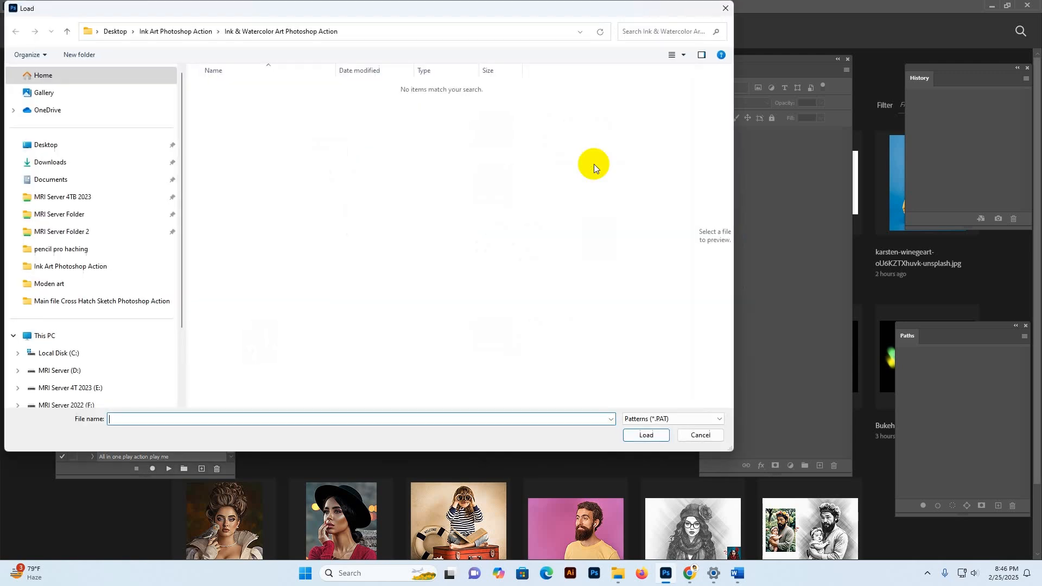
left_click(472, 238)
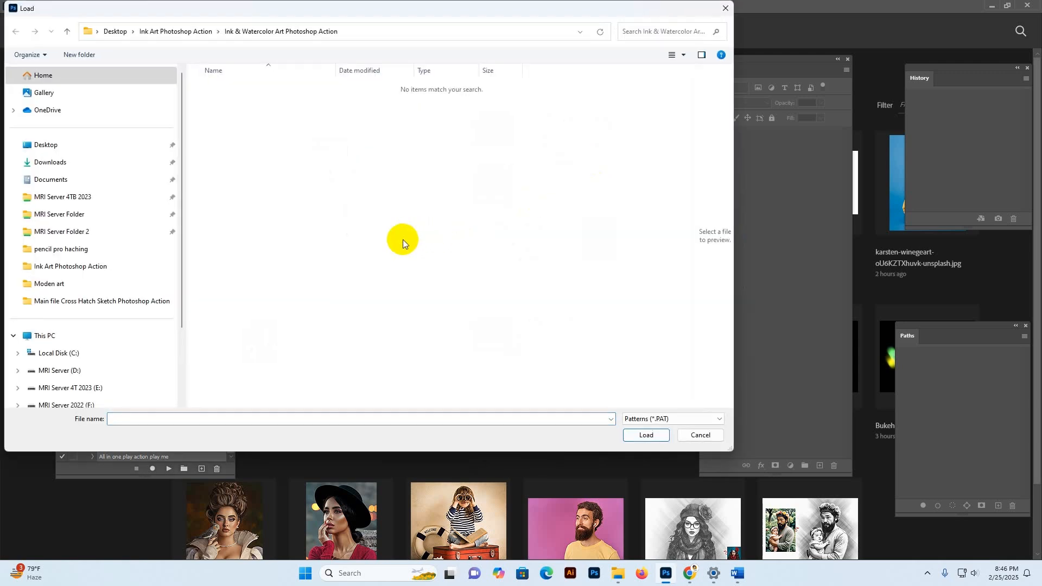
left_click(94, 307)
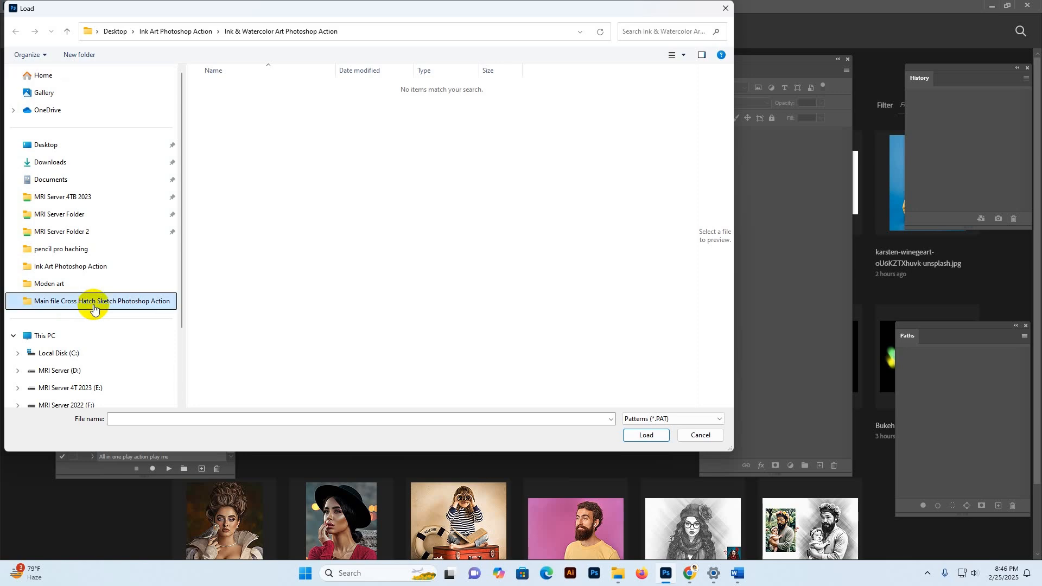
left_click(271, 194)
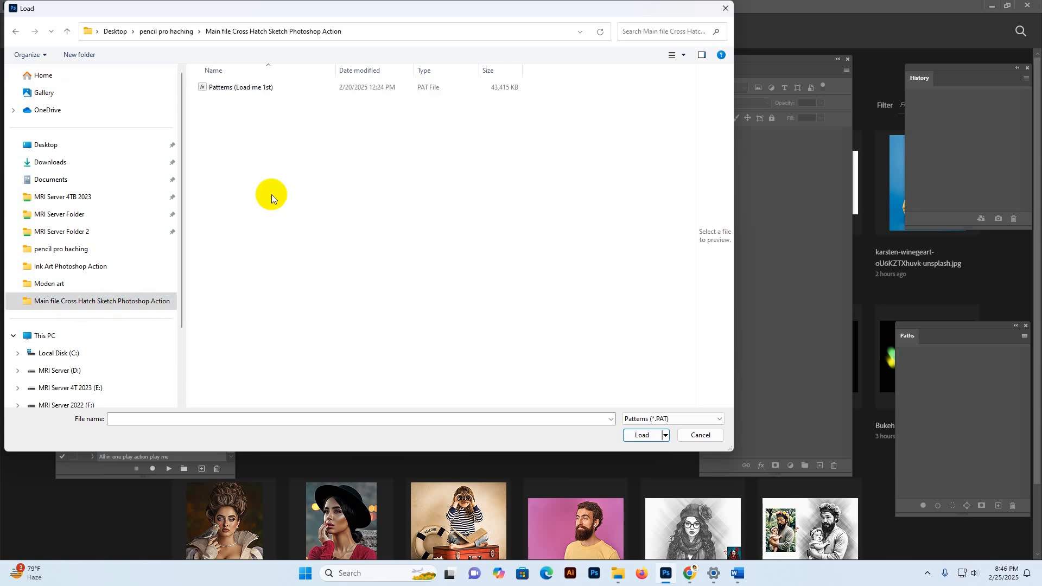
left_click(218, 90)
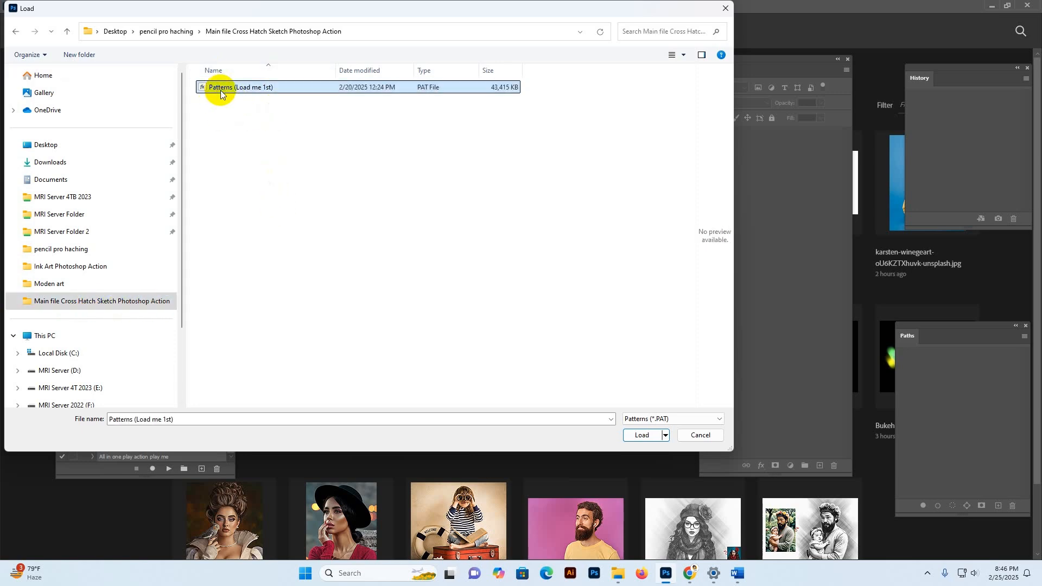
left_click(642, 435)
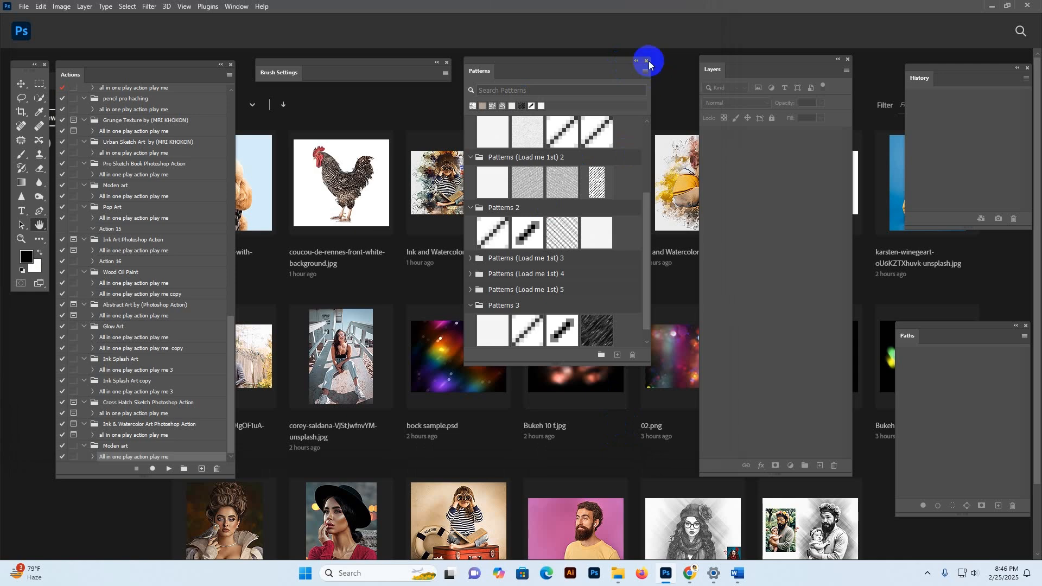
left_click(647, 62)
Hide the Actions panel, show it again, and move it slightly away from the toolbox
left_click(236, 6)
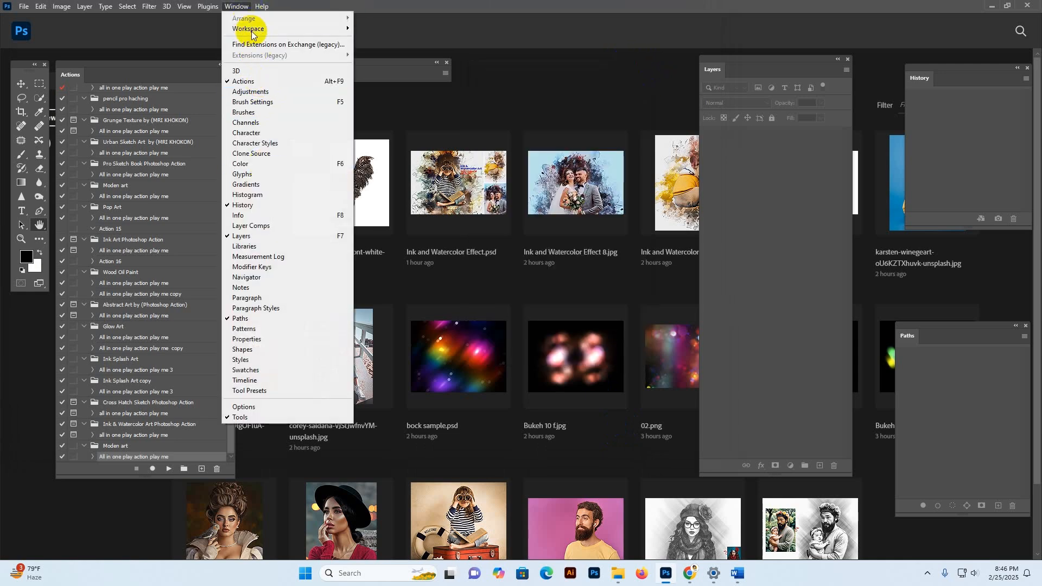
left_click(243, 82)
left_click(237, 6)
left_click(243, 81)
mouse_move(110, 77)
left_mouse_down()
mouse_move(802, 64)
mouse_move(877, 83)
mouse_move(926, 117)
mouse_move(856, 93)
mouse_move(146, 68)
mouse_move(128, 77)
left_mouse_up()
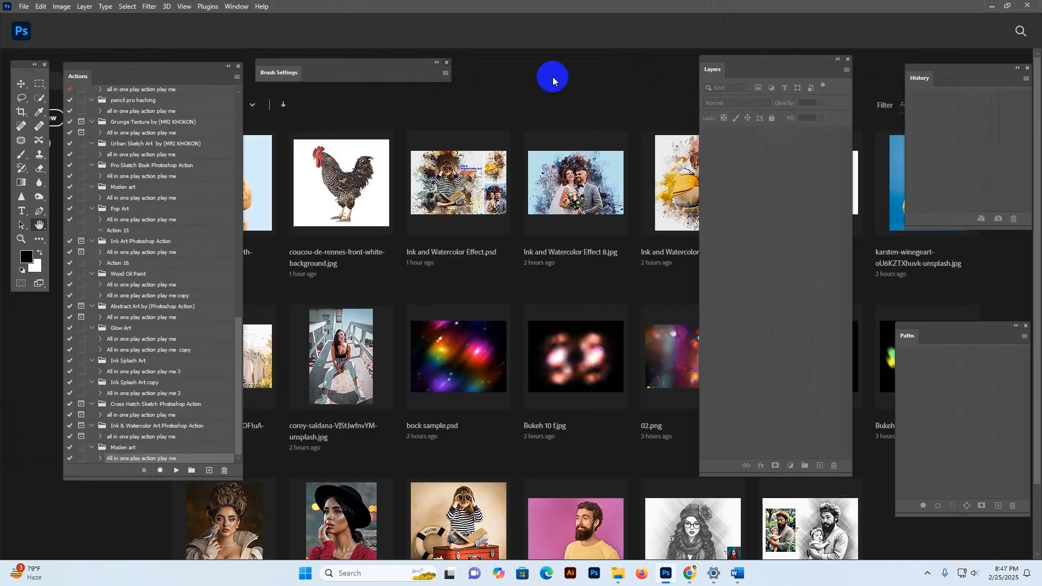
Close the History, Paths and Brush Settings panels and move the Layers panel to the outer edge of the workspace
left_click(1027, 67)
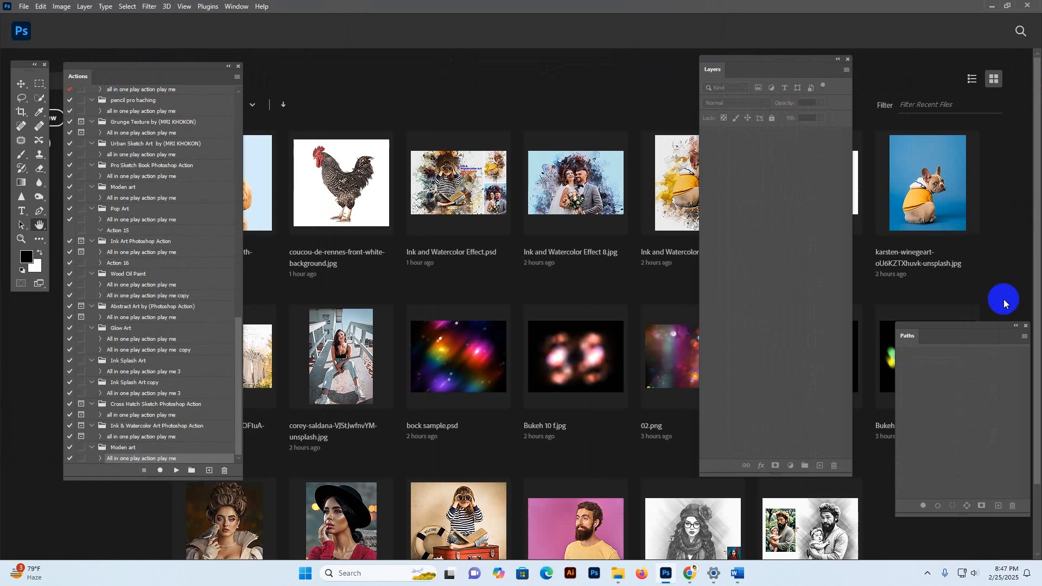
left_click(1025, 325)
left_click_drag(799, 69, 968, 66)
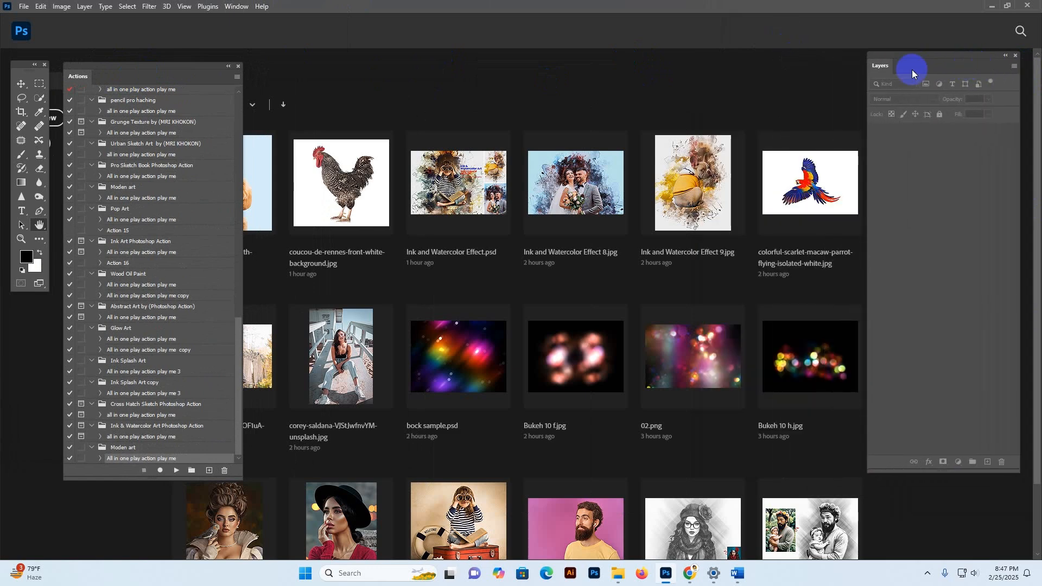
Hide the Layers panel and show it again
left_click(243, 11)
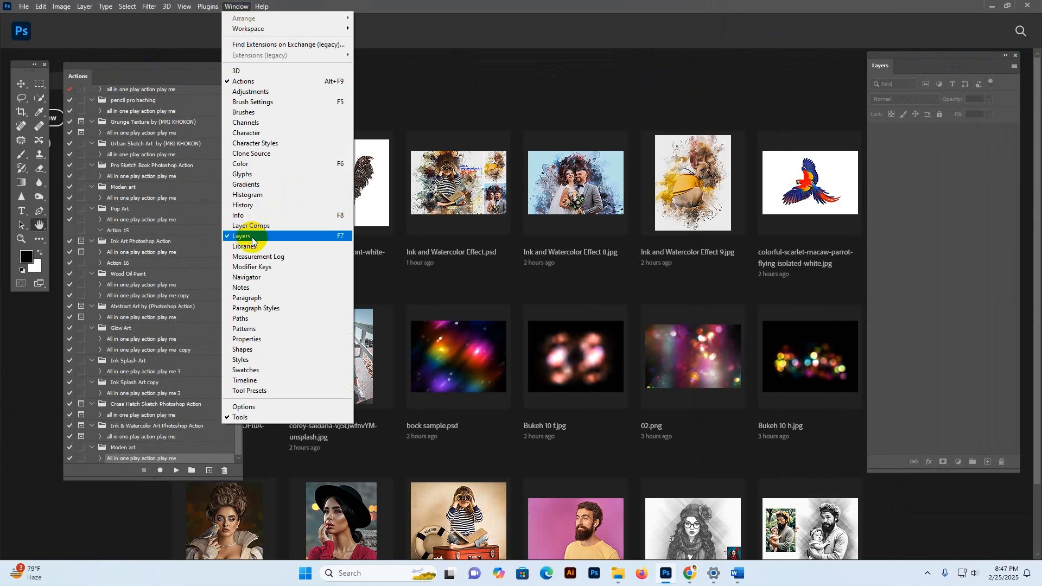
left_click(253, 237)
left_click(237, 6)
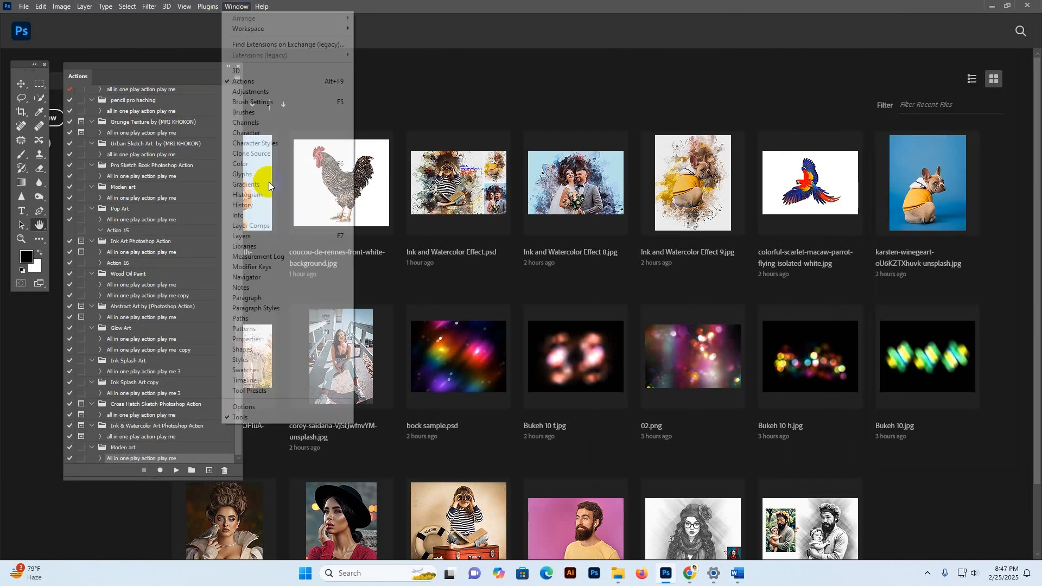
left_click(259, 236)
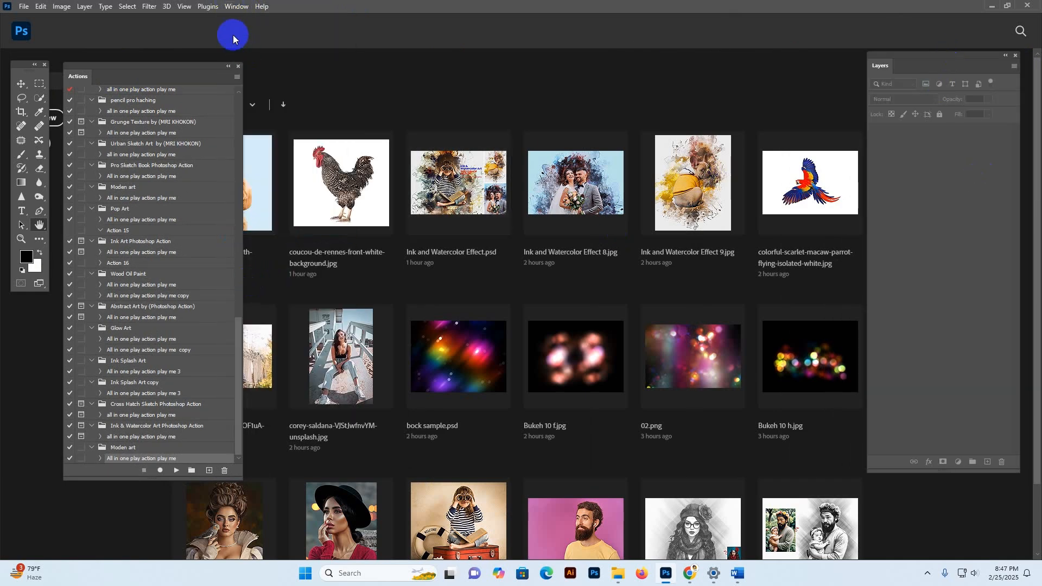
Load the Cross Hatch Sketch Photoshop Action ATN file from the Main file Cross Hatch Sketch Photoshop Action folder into the Actions panel
left_click(237, 77)
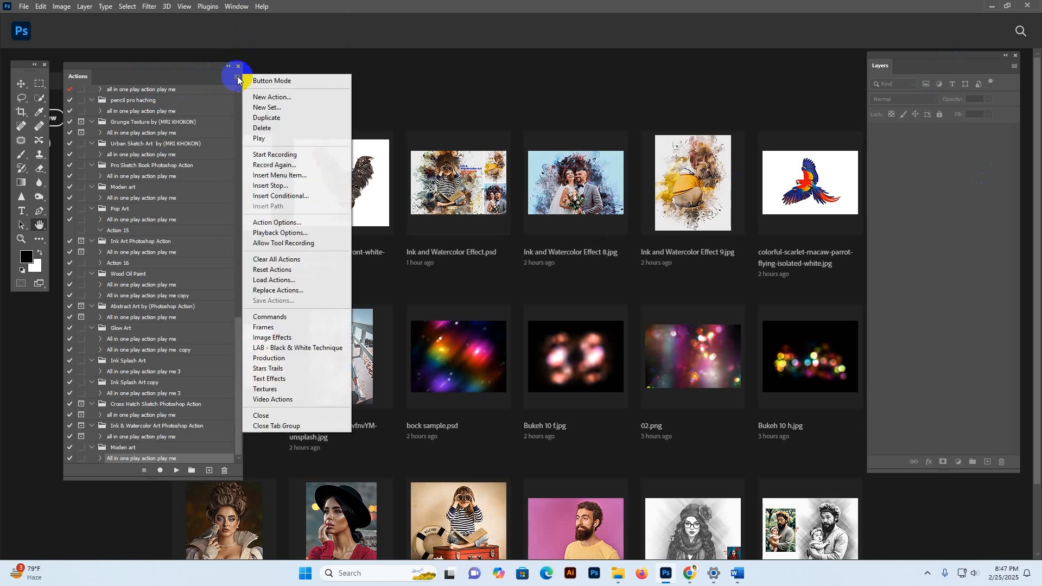
left_click(237, 77)
left_click(237, 77)
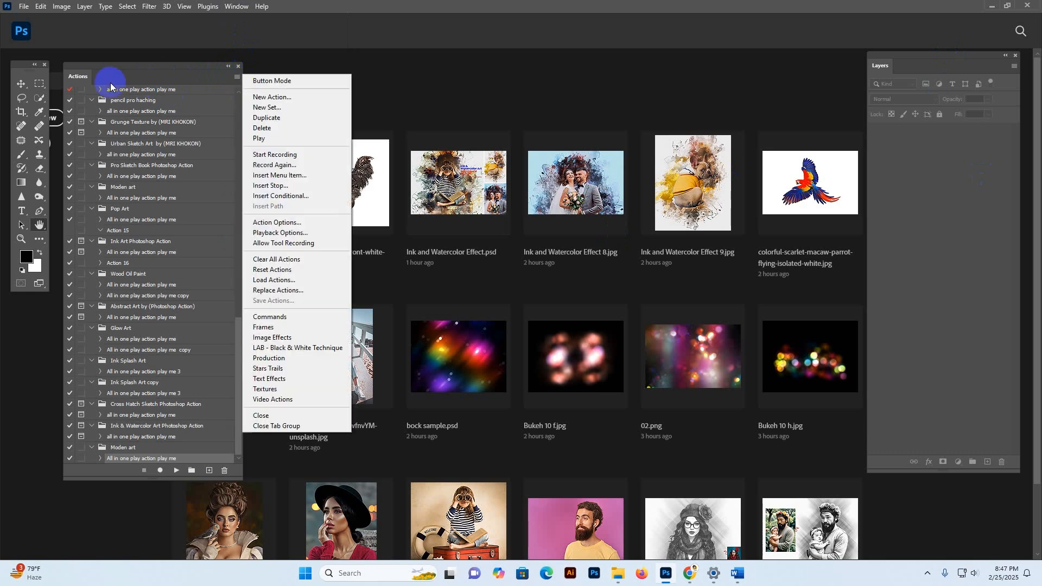
left_click(234, 77)
left_click(237, 77)
left_click(274, 280)
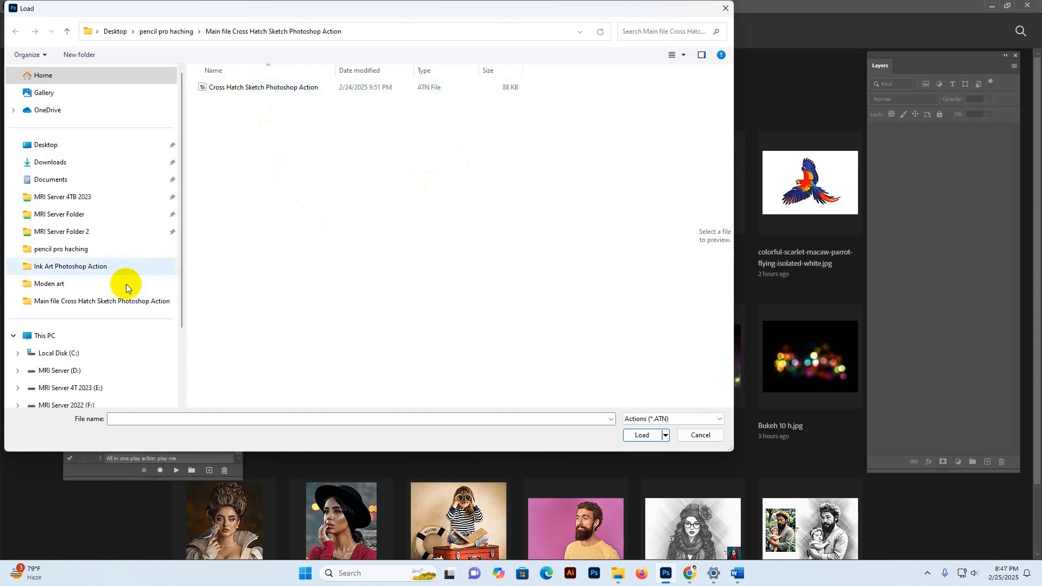
left_click(125, 301)
left_click(219, 87)
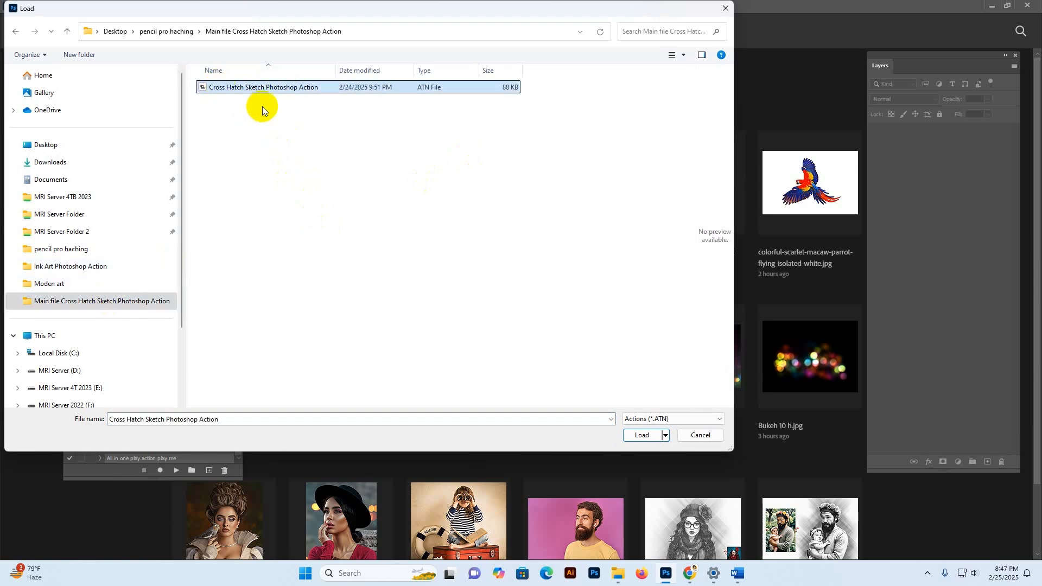
left_click(643, 435)
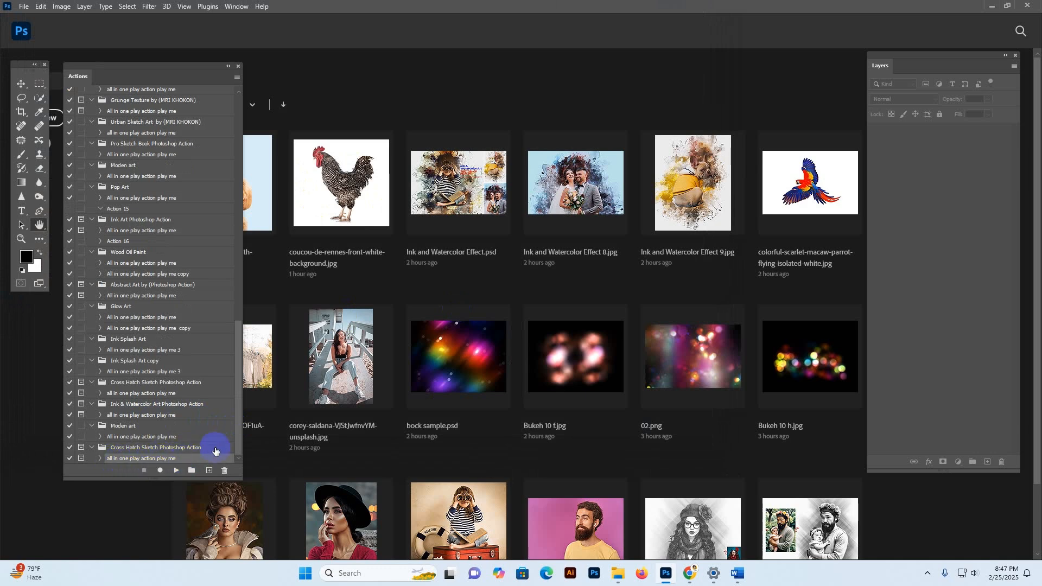
Select the action all in one play action play me in the newly loaded Cross Hatch Sketch Photoshop Action set
mouse_move(238, 422)
left_mouse_down()
mouse_move(239, 191)
mouse_move(239, 434)
left_mouse_up()
left_click(197, 449)
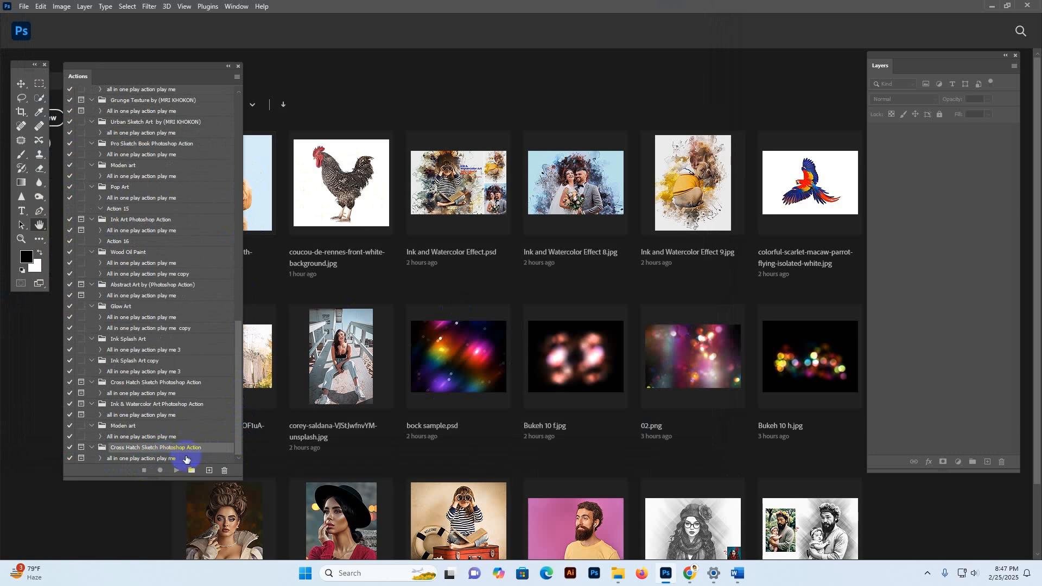
left_click(158, 460)
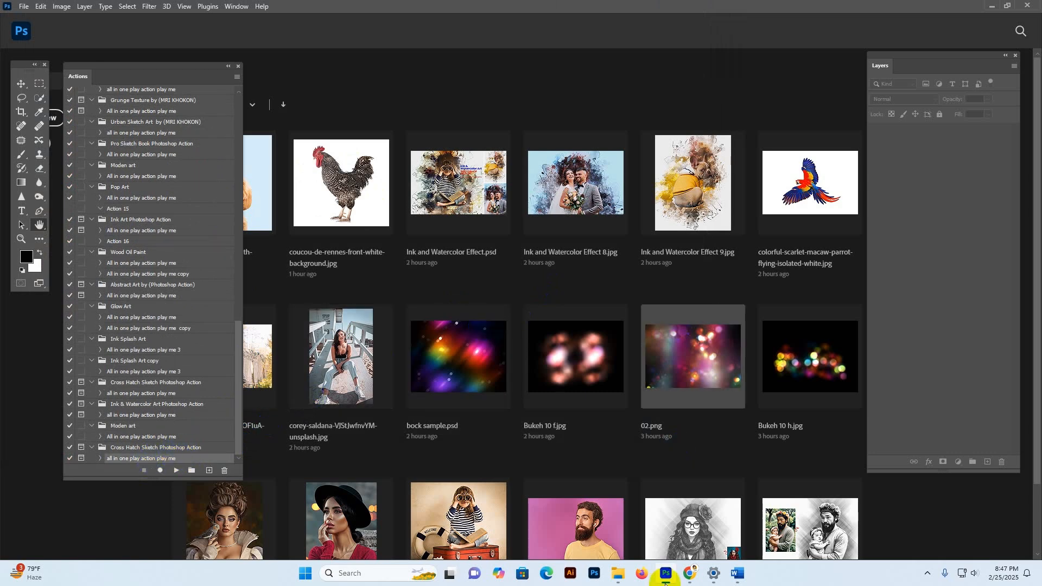
Switch to File Explorer, go to the pencil pro haching folder, and open the photo of the long curly-haired woman in Photoshop
left_click(619, 575)
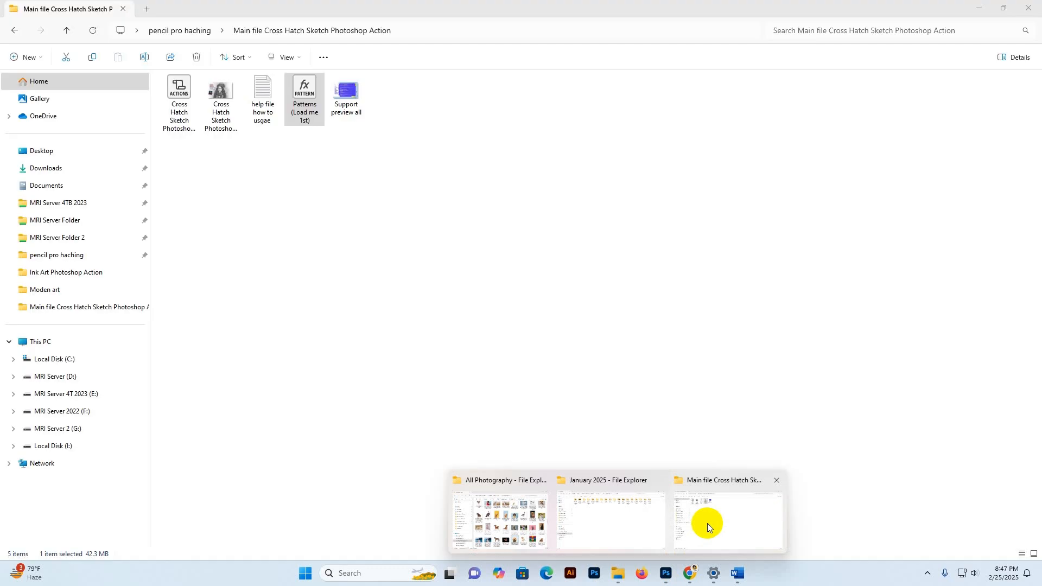
left_click(708, 523)
key("alt+Left")
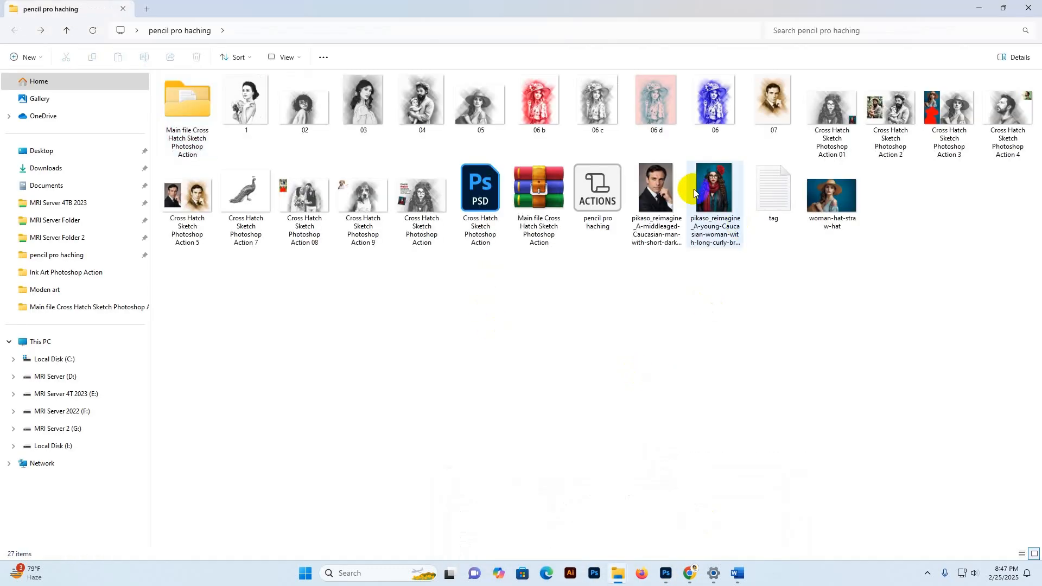
left_click(703, 201)
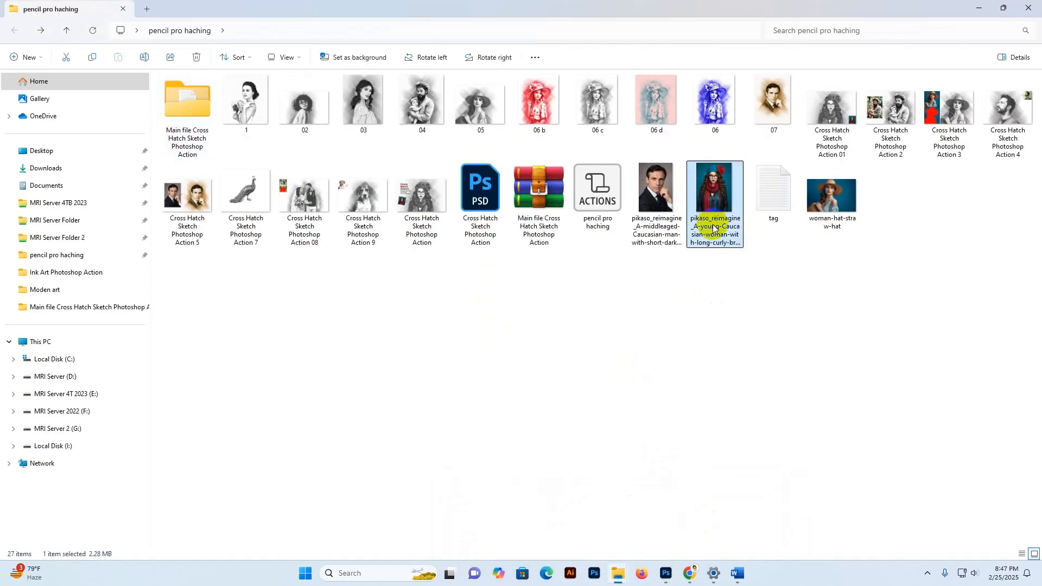
left_click_drag(727, 210, 583, 100)
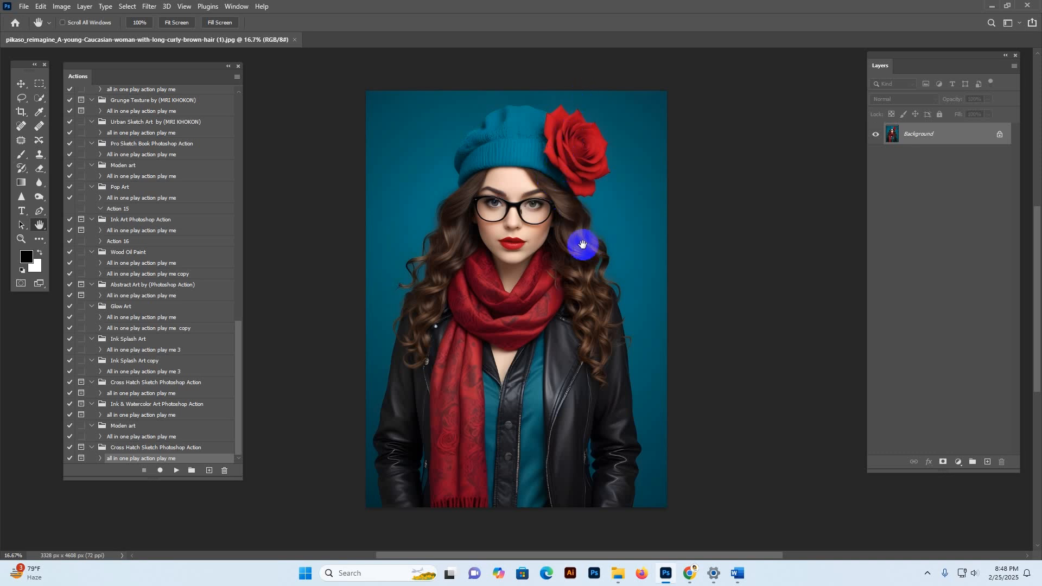
Extend the canvas with the Crop tool to about 4504 × 5940 px, adding white margins around the photo, and apply it
left_click(22, 111)
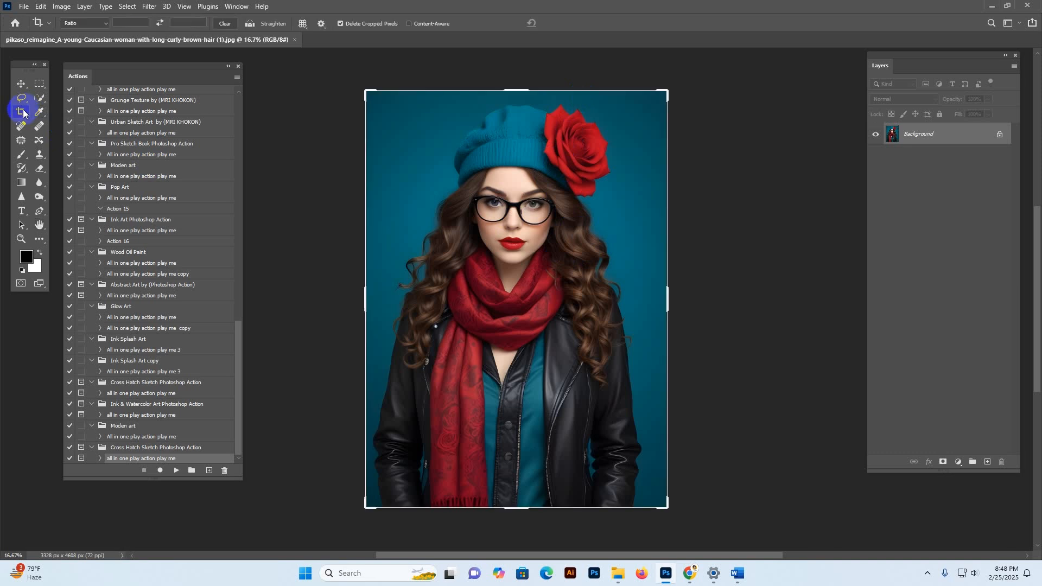
left_click_drag(516, 91, 515, 59)
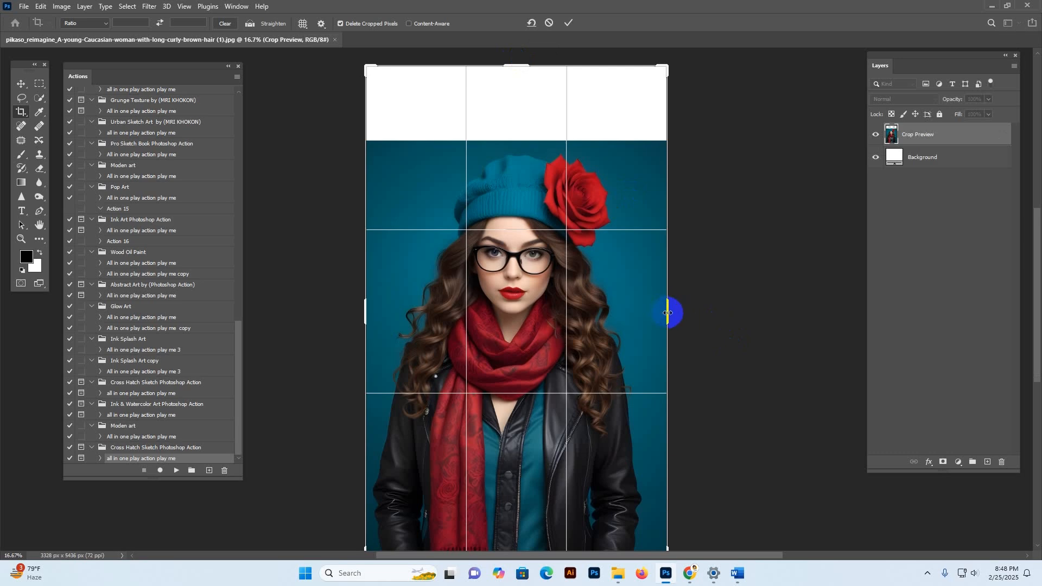
left_click_drag(668, 313, 685, 311)
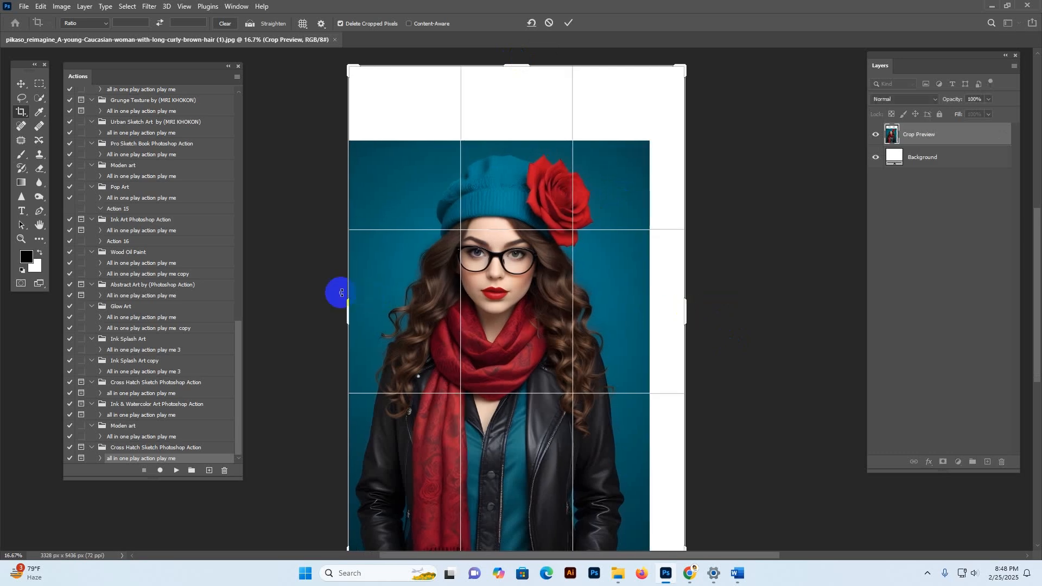
left_click_drag(342, 304, 319, 305)
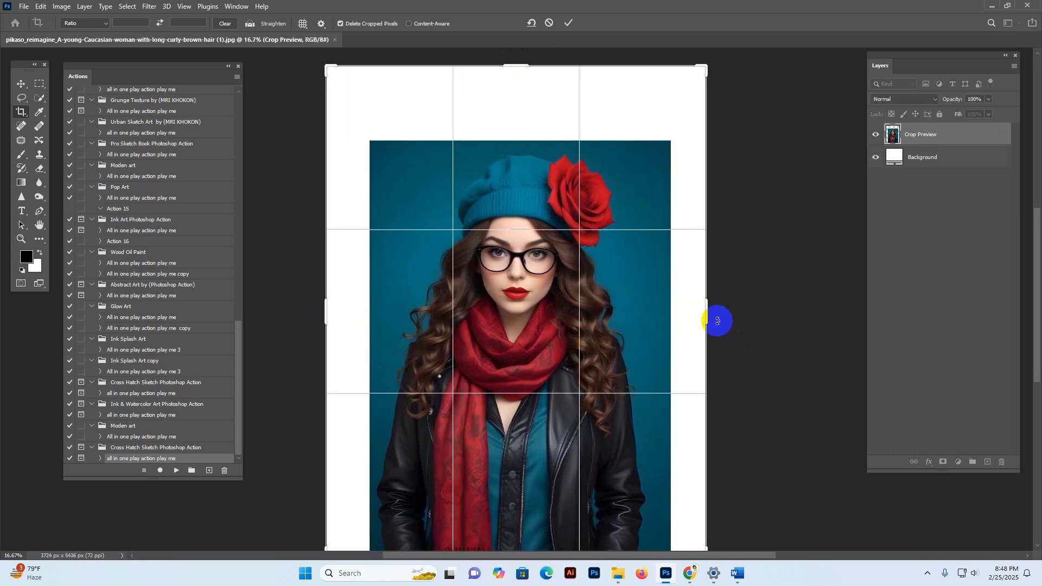
left_click_drag(708, 316, 720, 314)
left_click_drag(319, 305, 311, 309)
left_click_drag(515, 476, 515, 521)
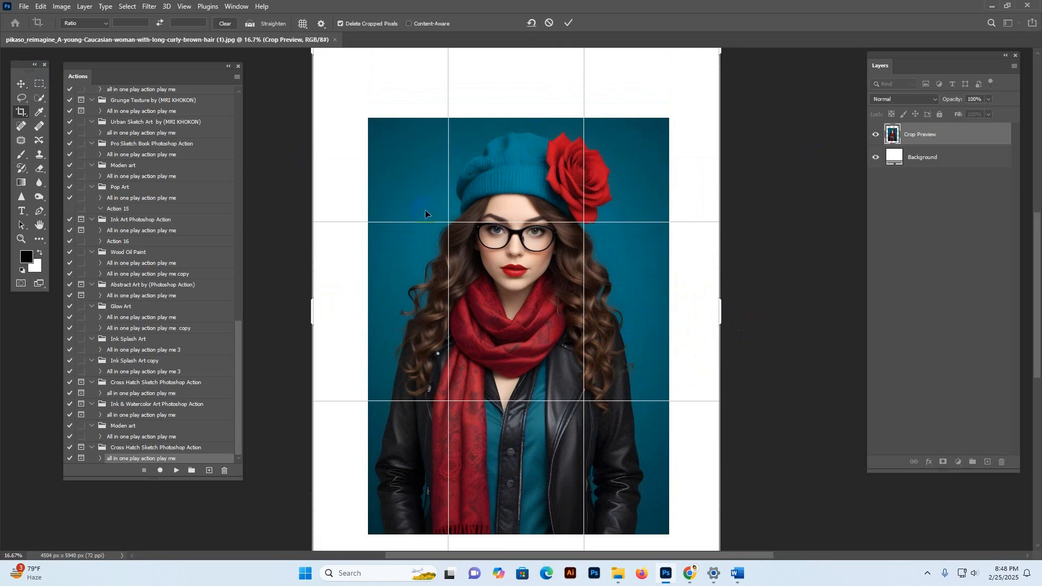
left_click(575, 22)
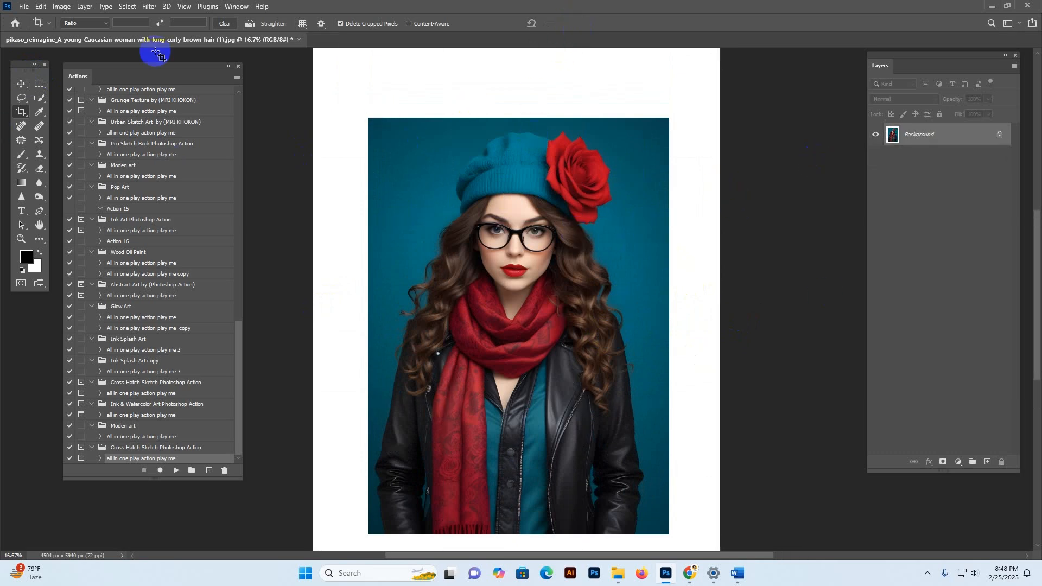
Set the image mode to RGB Color with 8 Bits/Channel and move the Layers panel closer to the canvas
left_click(21, 83)
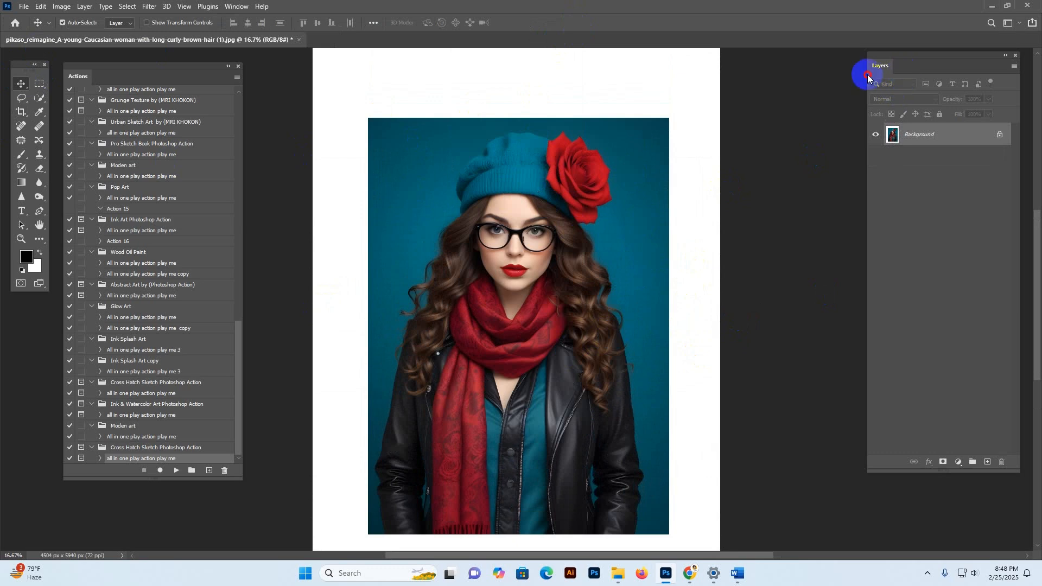
left_click_drag(878, 70, 804, 79)
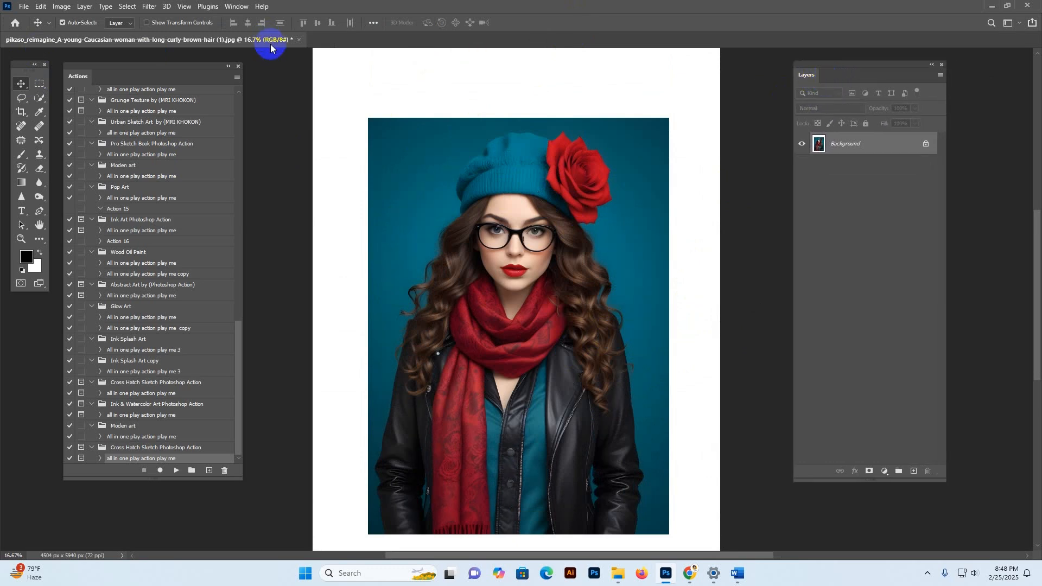
left_click(62, 7)
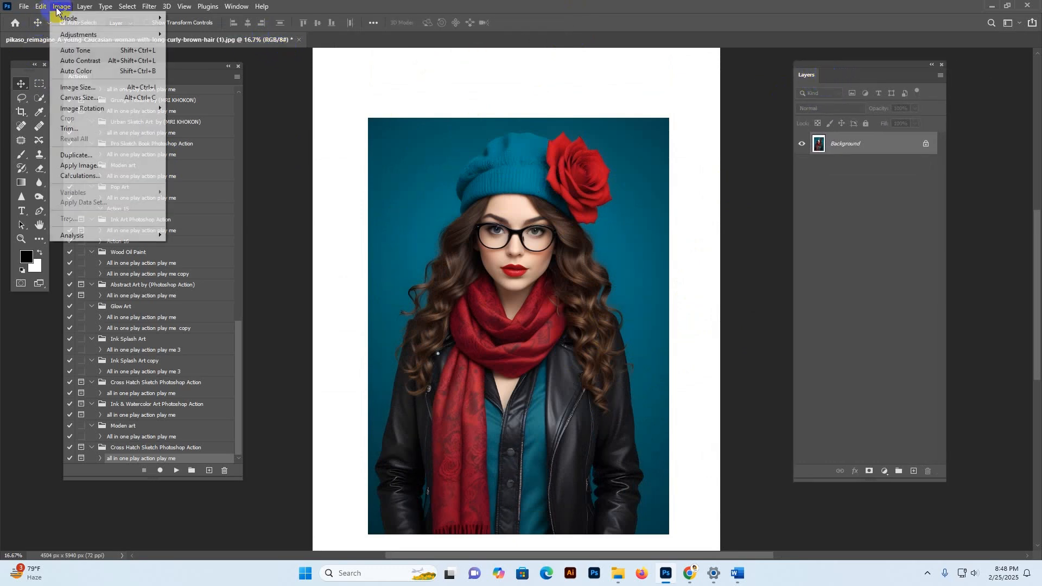
mouse_move(72, 19)
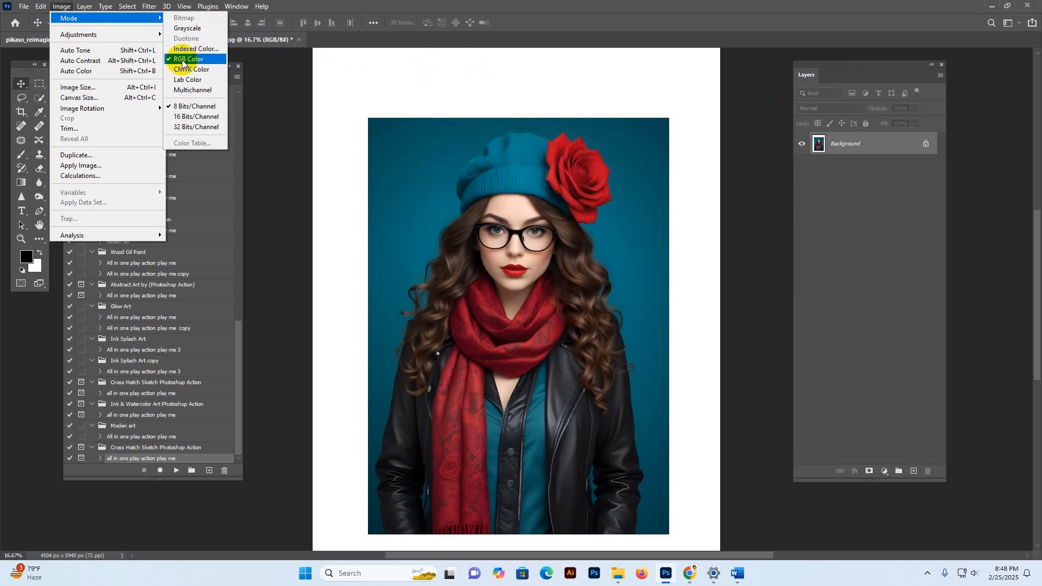
left_click(202, 107)
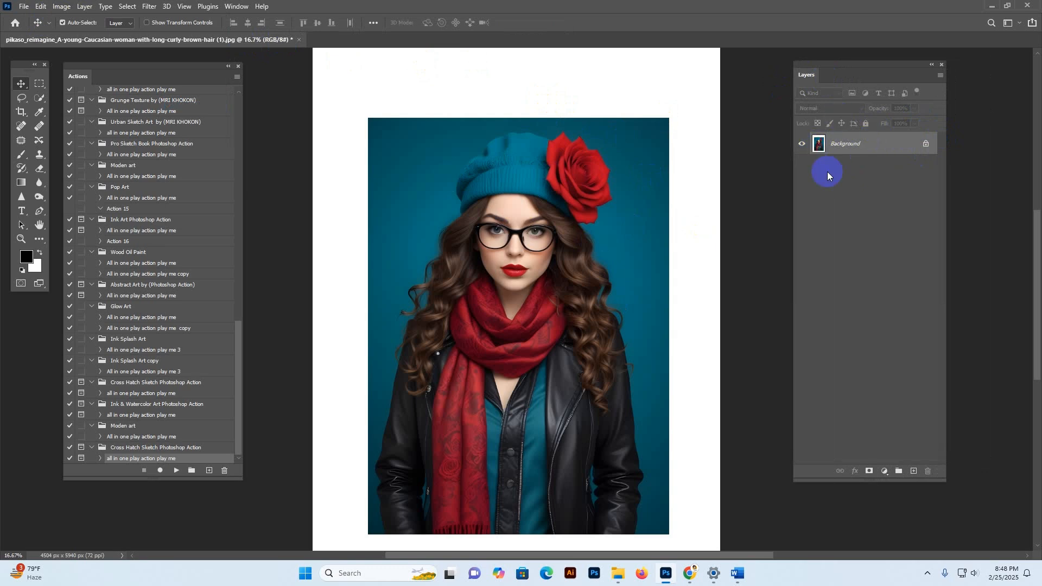
left_click_drag(834, 79, 783, 72)
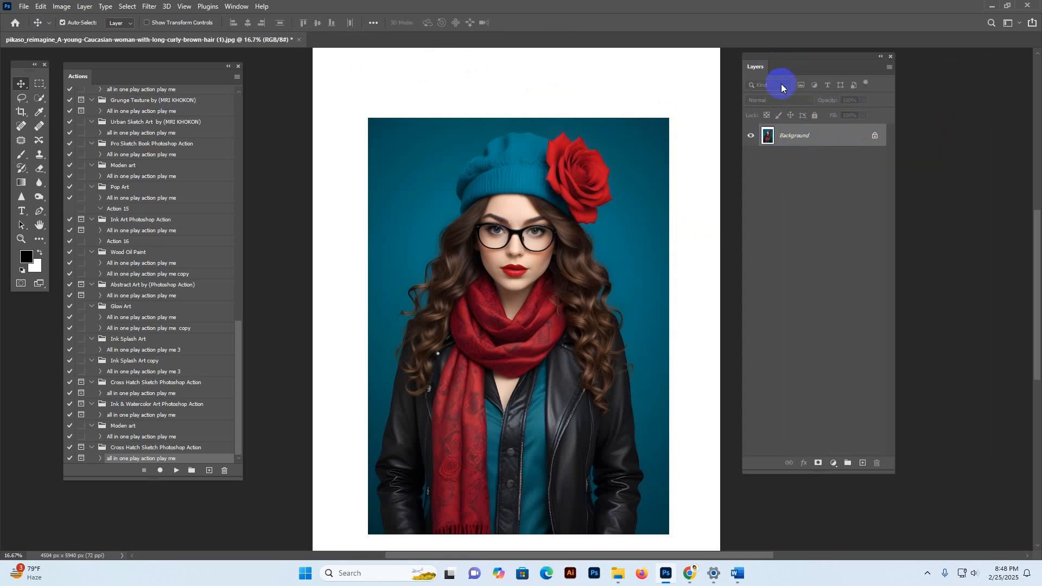
Convert the locked Background into the regular layer Layer 0, and flatten the image back to a locked Background
double_click(824, 137)
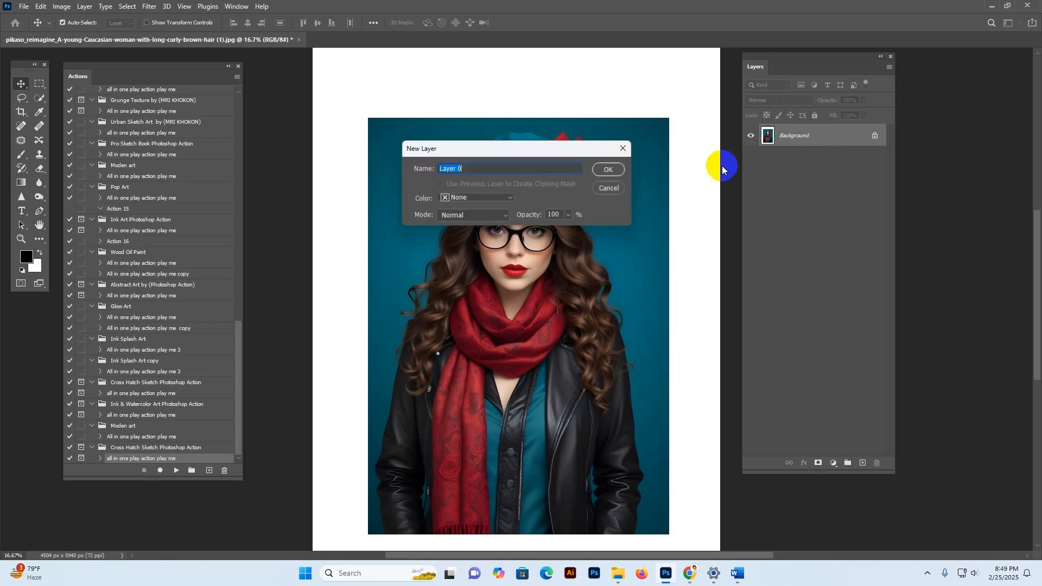
left_click(609, 170)
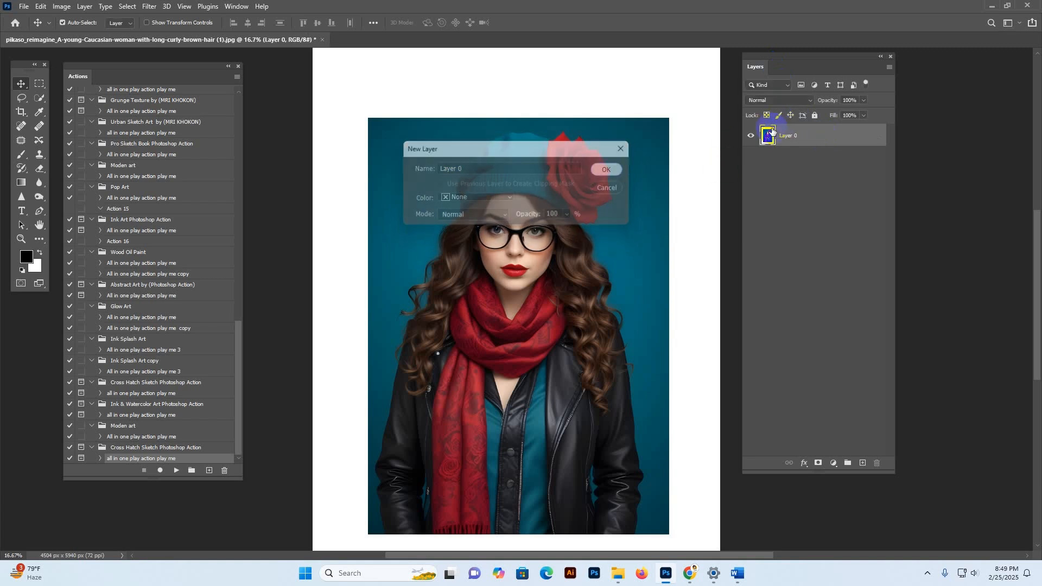
right_click(828, 135)
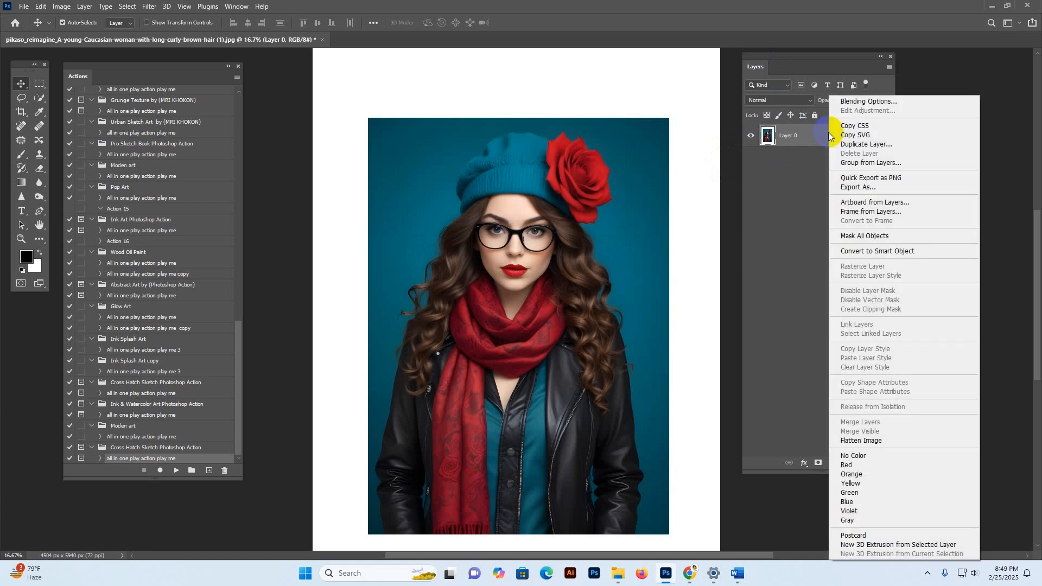
left_click(875, 441)
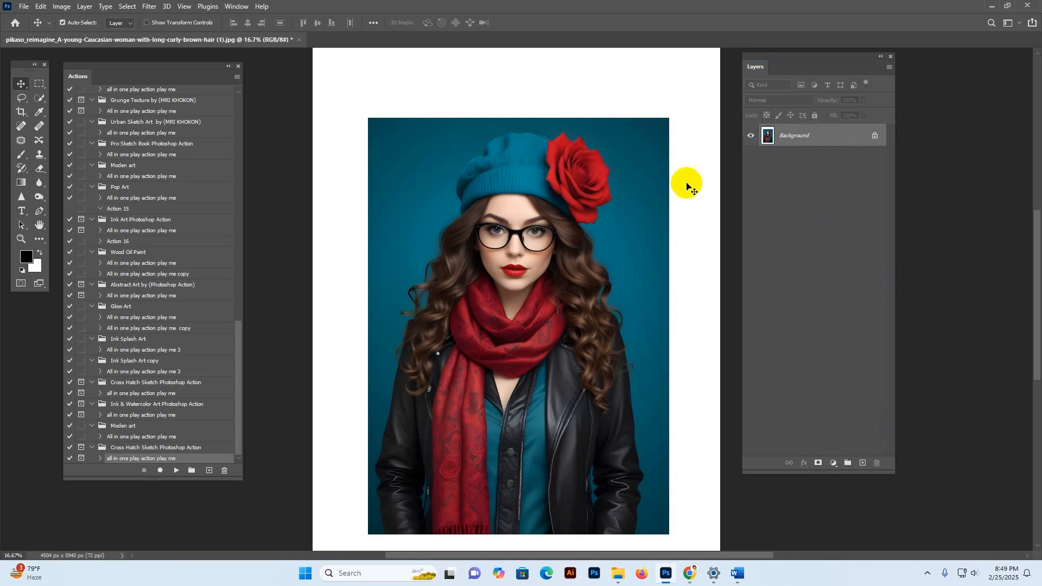
Select the woman automatically with the Select Subject command
key("ctrl")
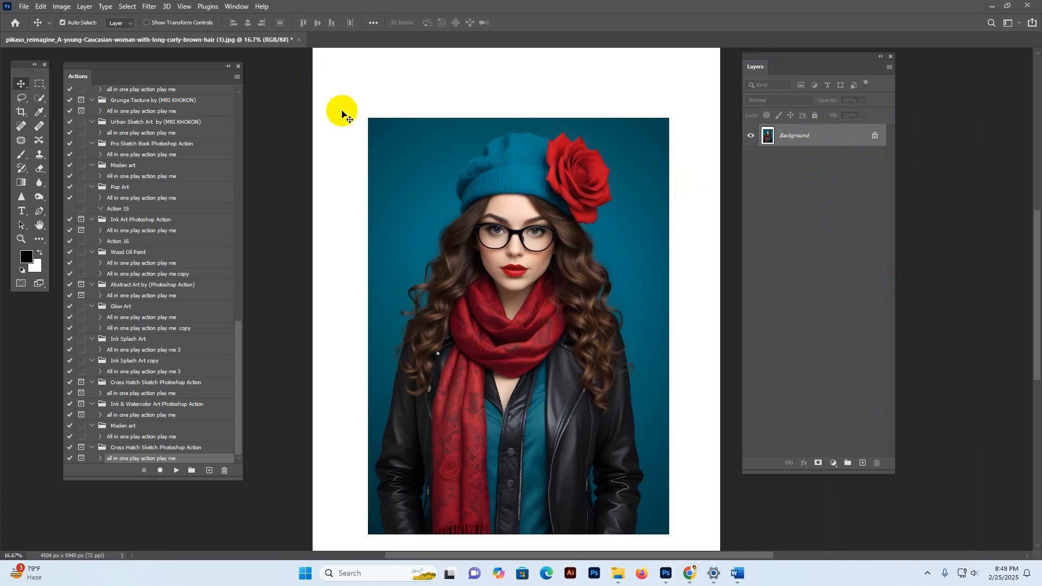
left_click(127, 6)
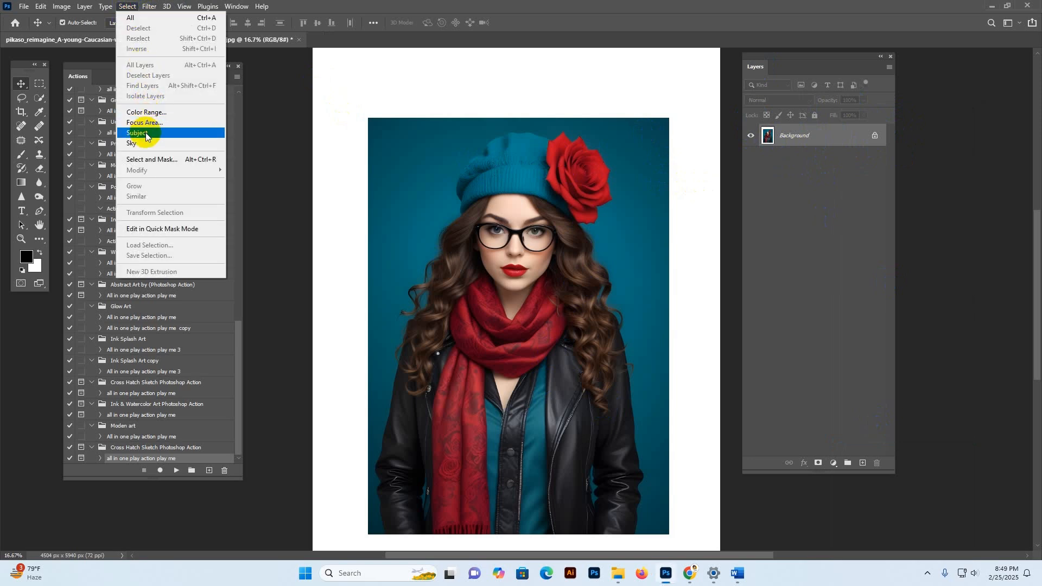
left_click(145, 135)
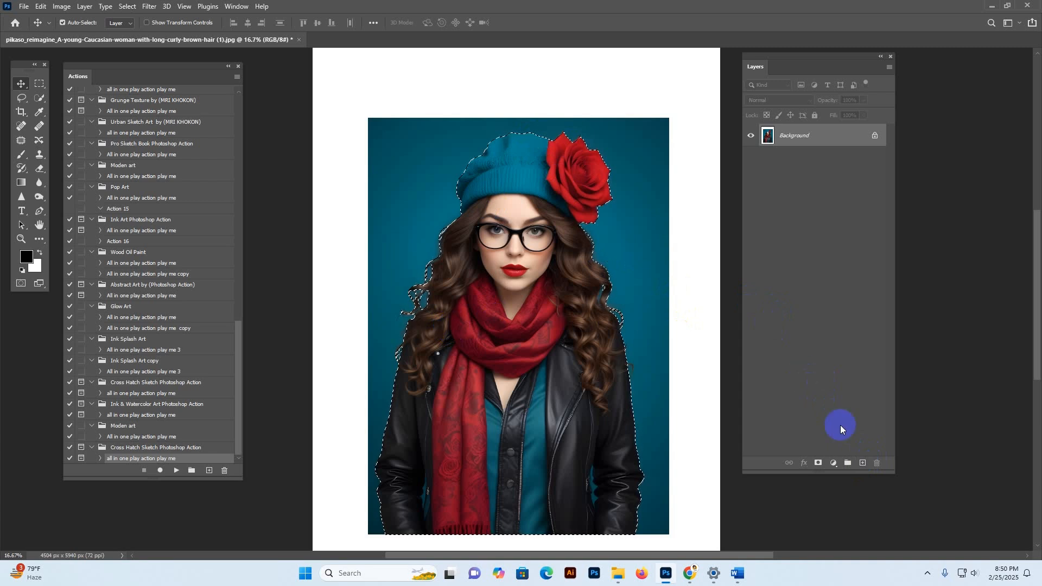
Add a new empty layer above the Background and name it brush
left_click(863, 464)
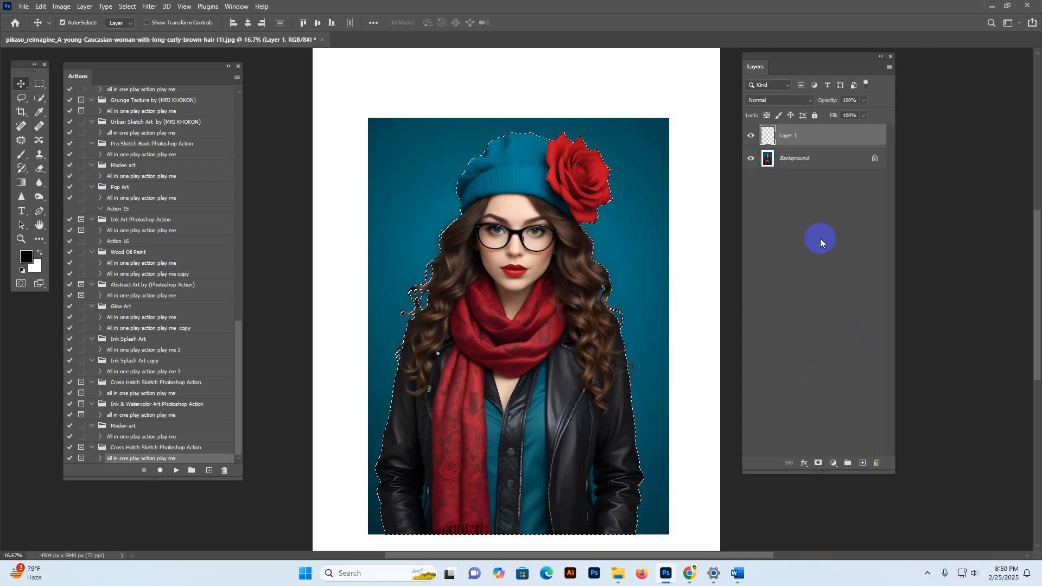
double_click(792, 135)
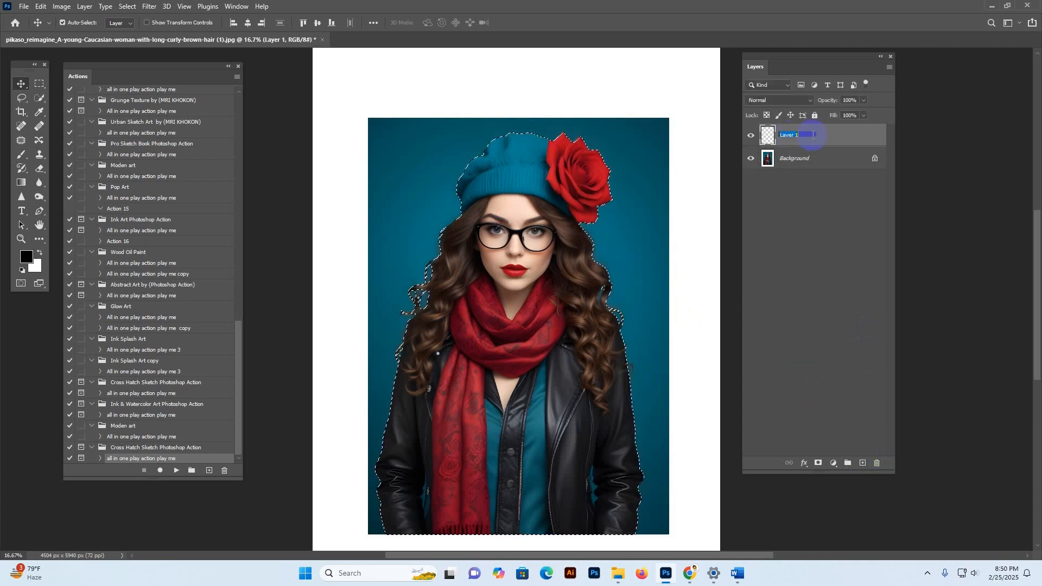
type("b")
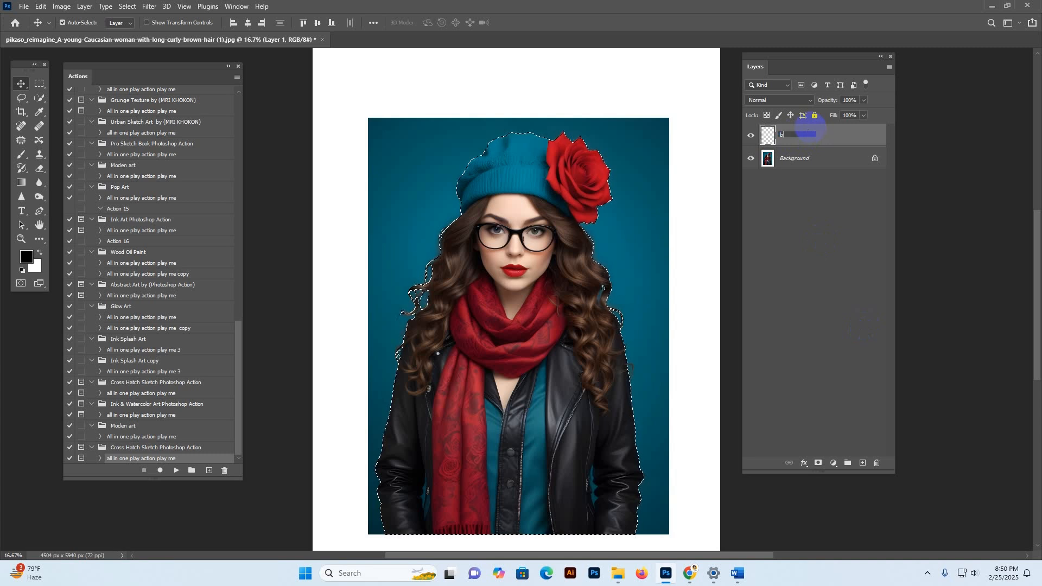
type("rush")
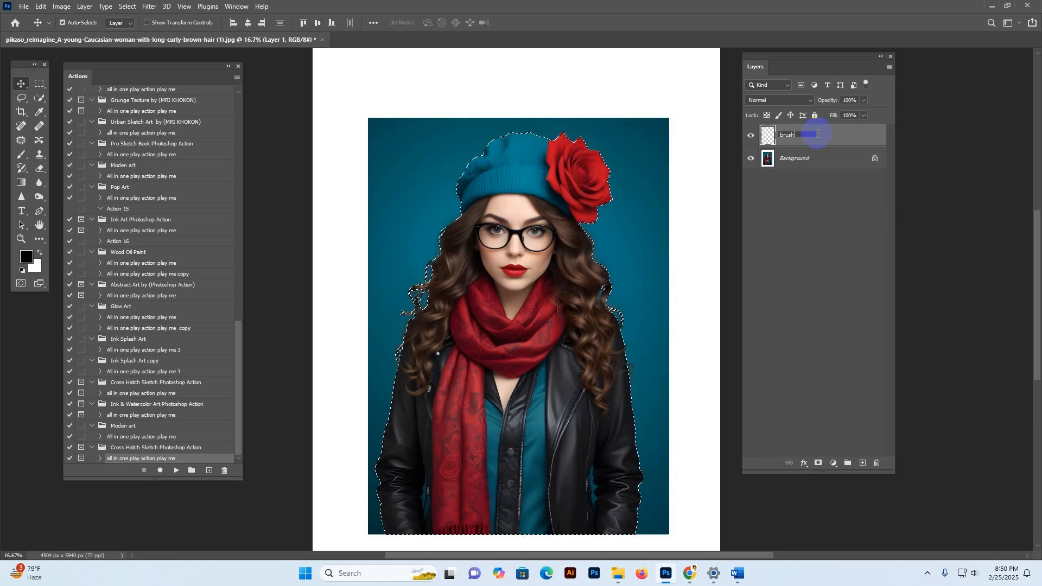
left_click(847, 138)
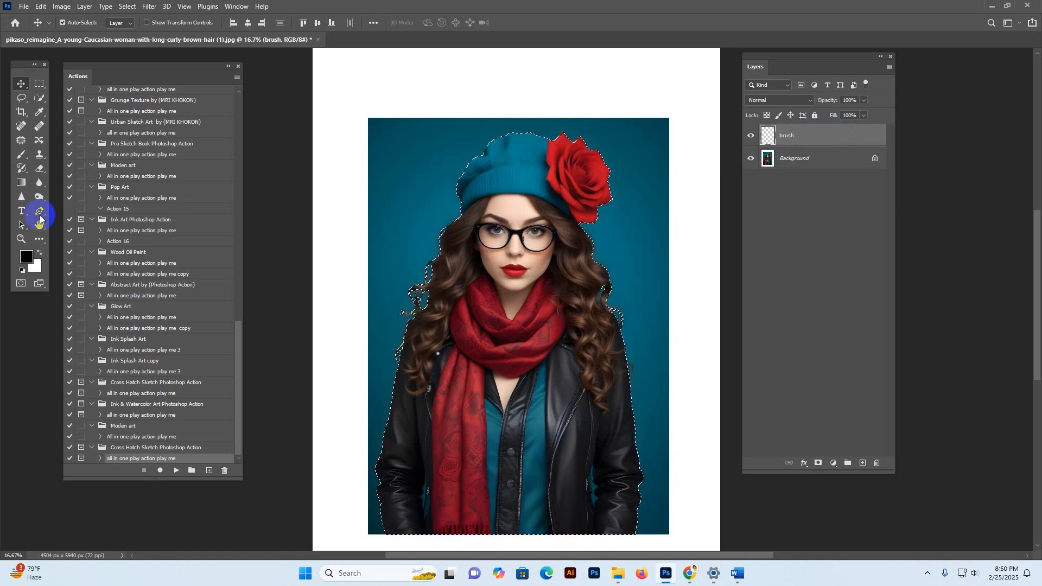
Try filling the woman's selection on the brush layer with black using the Paint Bucket tool, and undo the fill
left_click(43, 241)
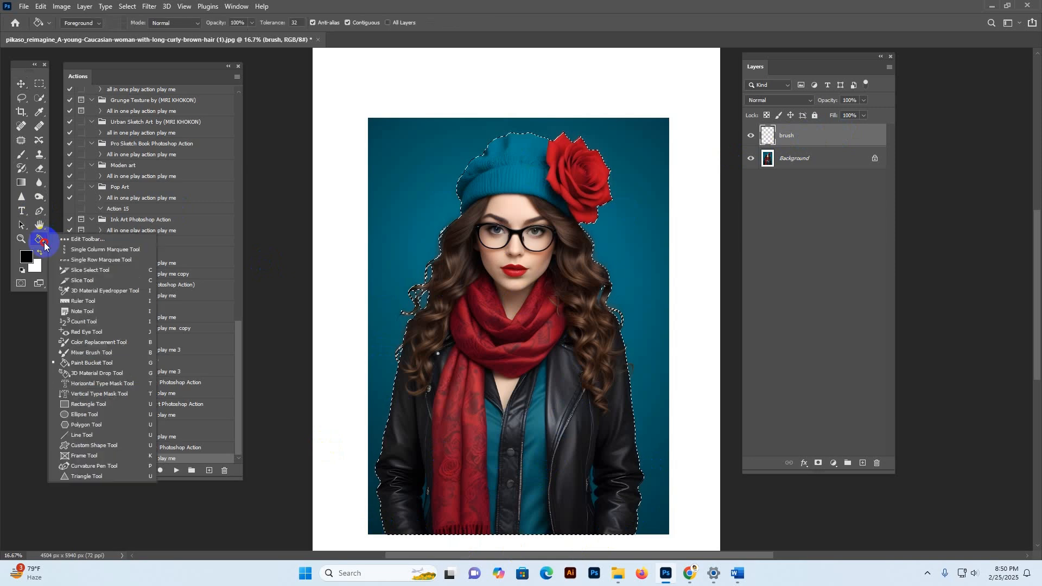
left_click(71, 363)
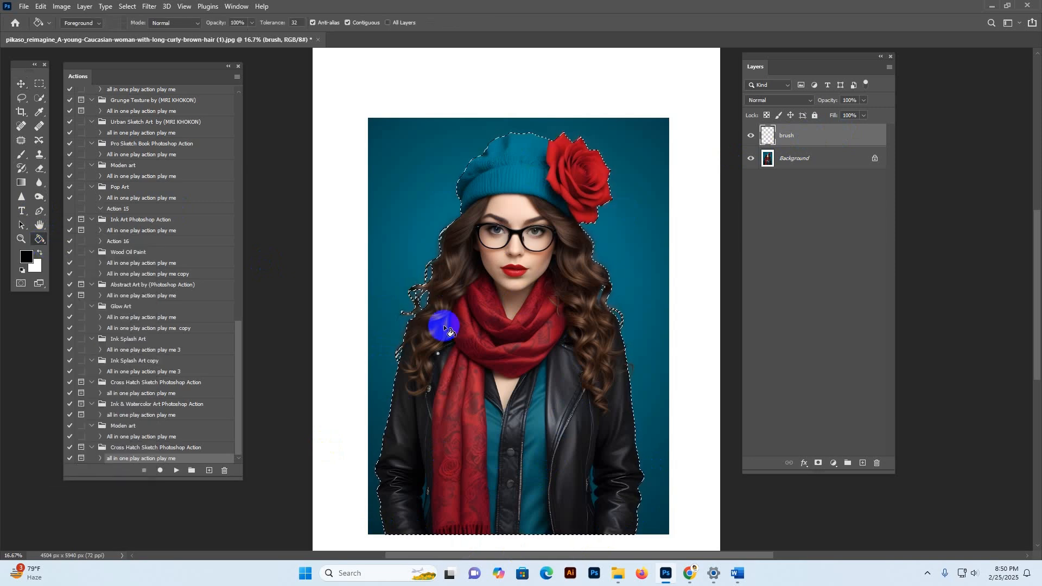
left_click(529, 262)
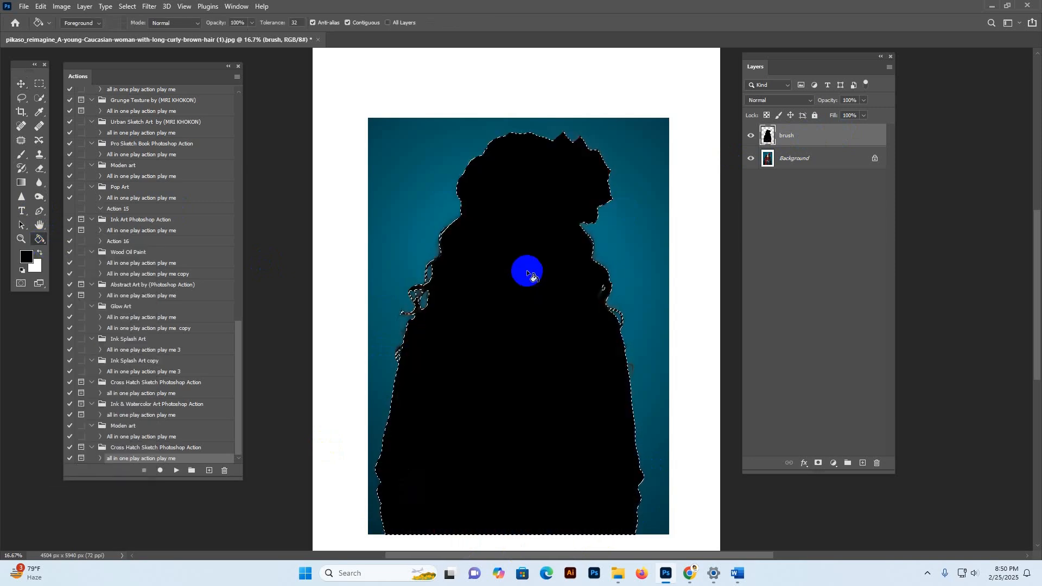
key("ctrl+z")
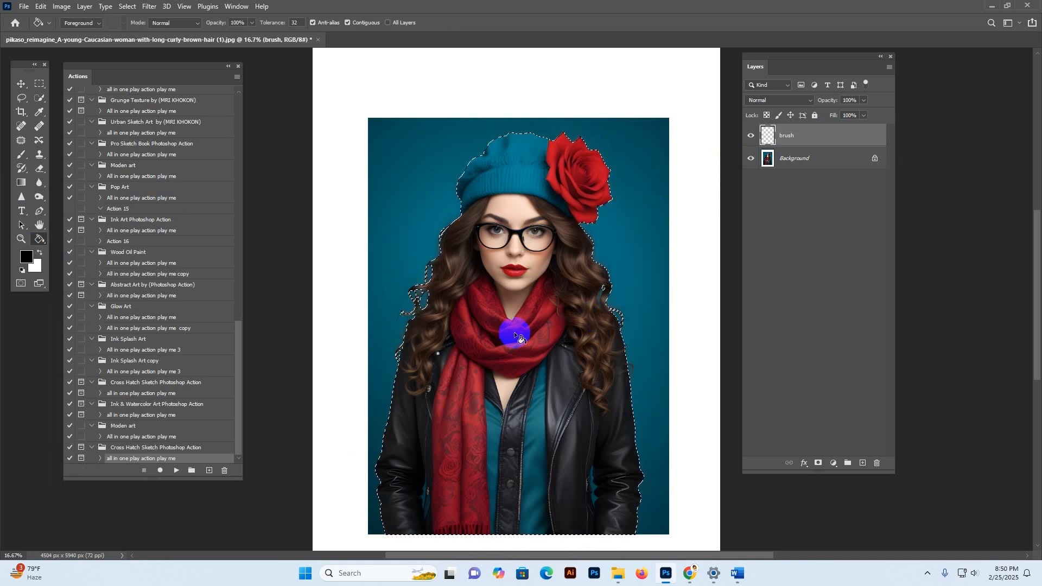
Activate the Brush tool and set the foreground color to bright red, ff0202
left_click(22, 156)
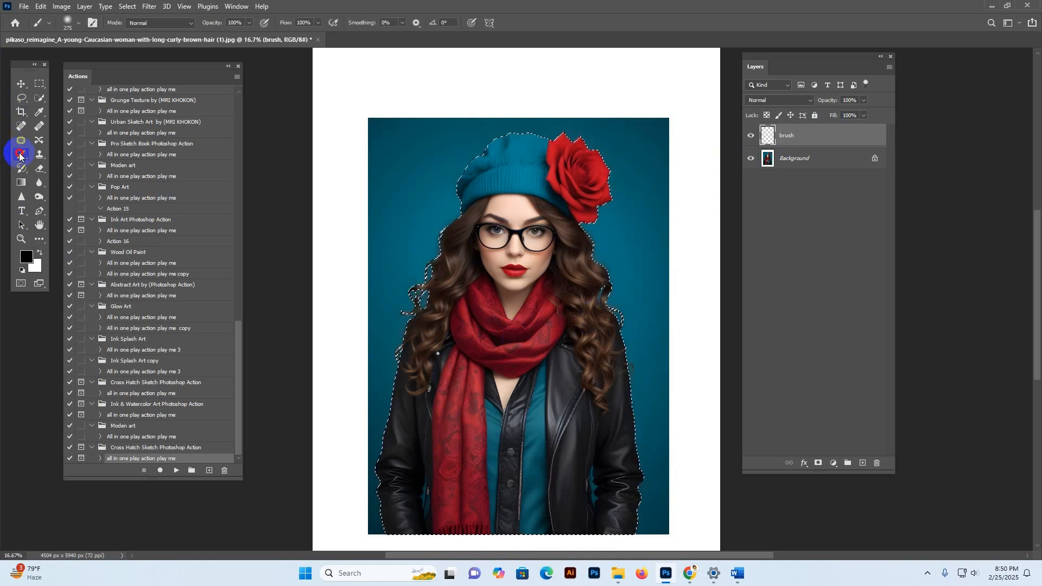
left_click(66, 155)
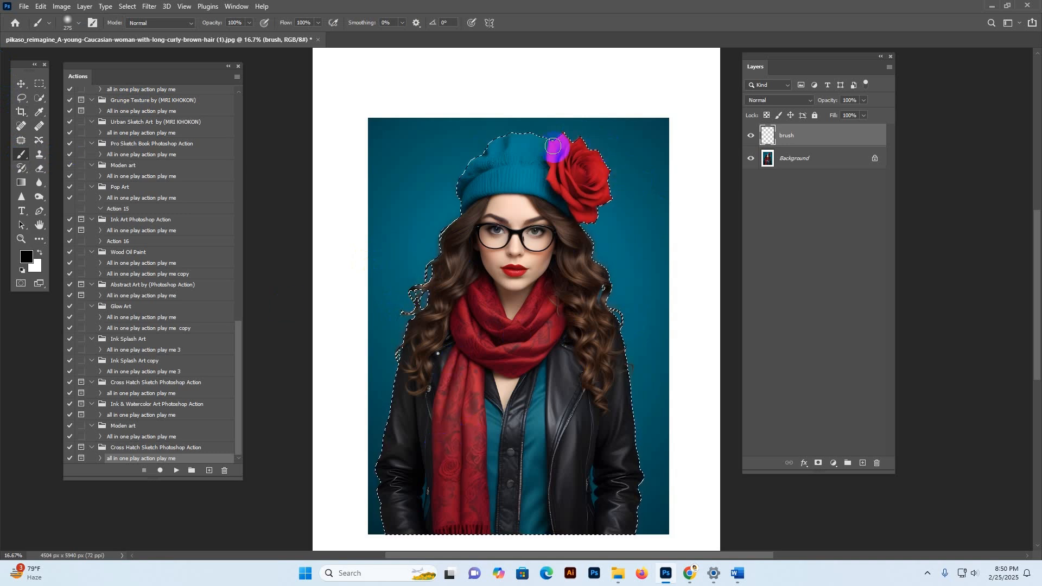
left_click(26, 257)
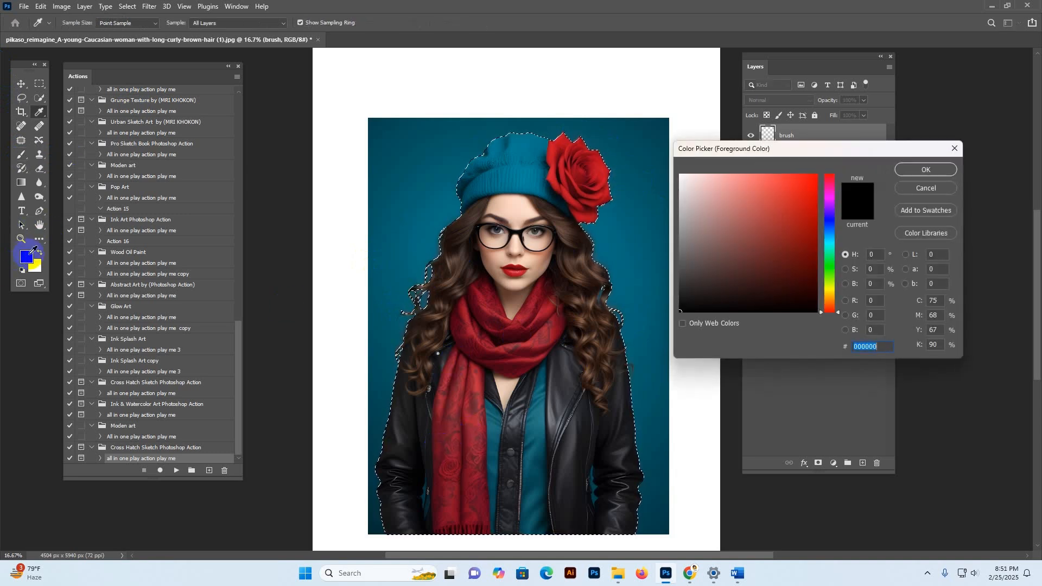
left_click(806, 176)
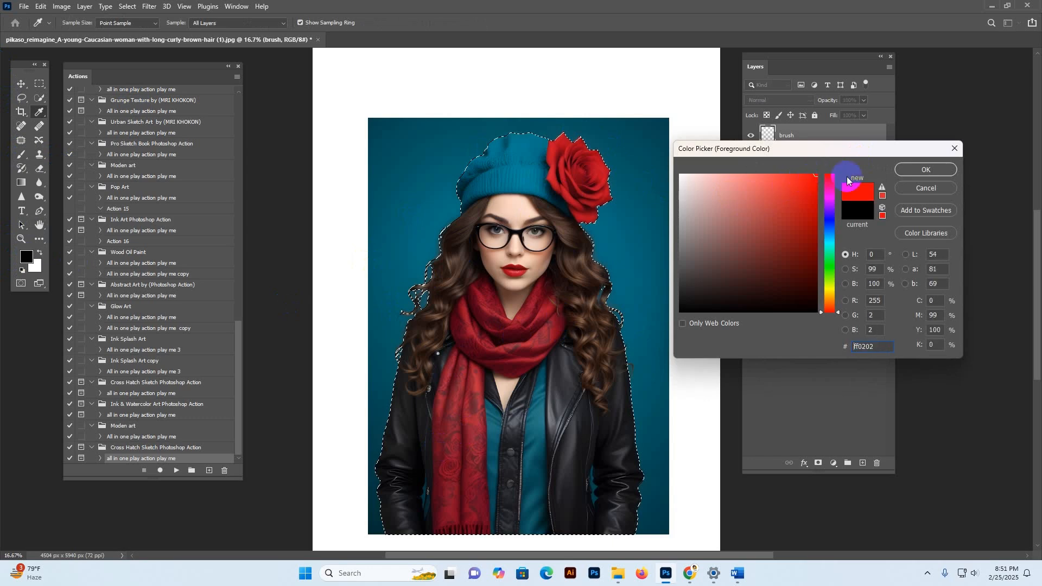
left_click(923, 171)
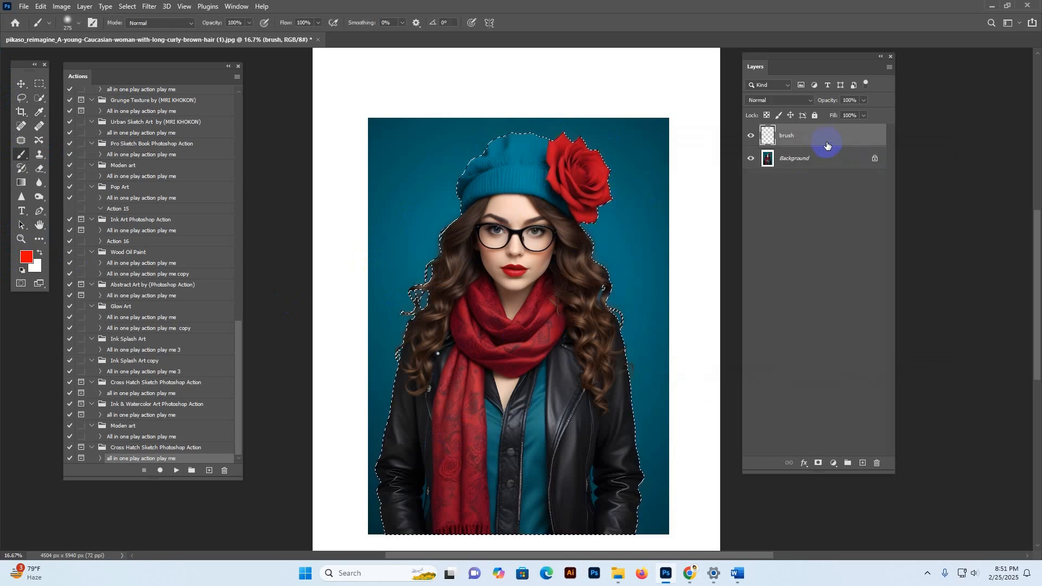
Paint red over the woman's hat, flower, face, hair and upper scarf on the brush layer, enlarging the soft brush to 700 px
left_click(569, 163)
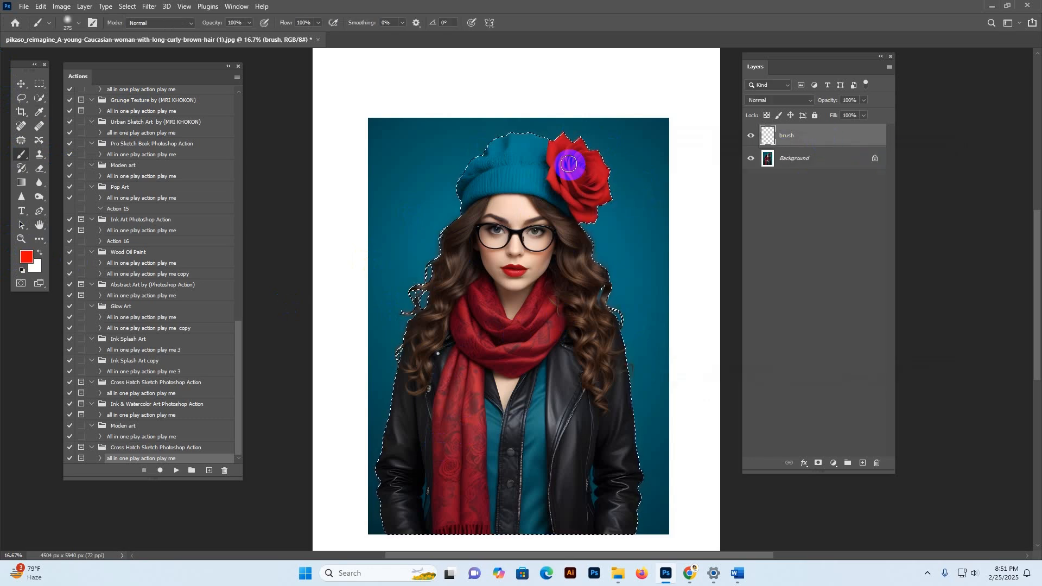
mouse_move(555, 151)
left_mouse_down()
mouse_move(516, 186)
mouse_move(514, 168)
mouse_move(508, 277)
mouse_move(484, 251)
mouse_move(526, 237)
mouse_move(549, 274)
mouse_move(483, 337)
mouse_move(449, 291)
mouse_move(449, 251)
mouse_move(499, 236)
left_mouse_up()
key("bracketright")
key("bracketright")
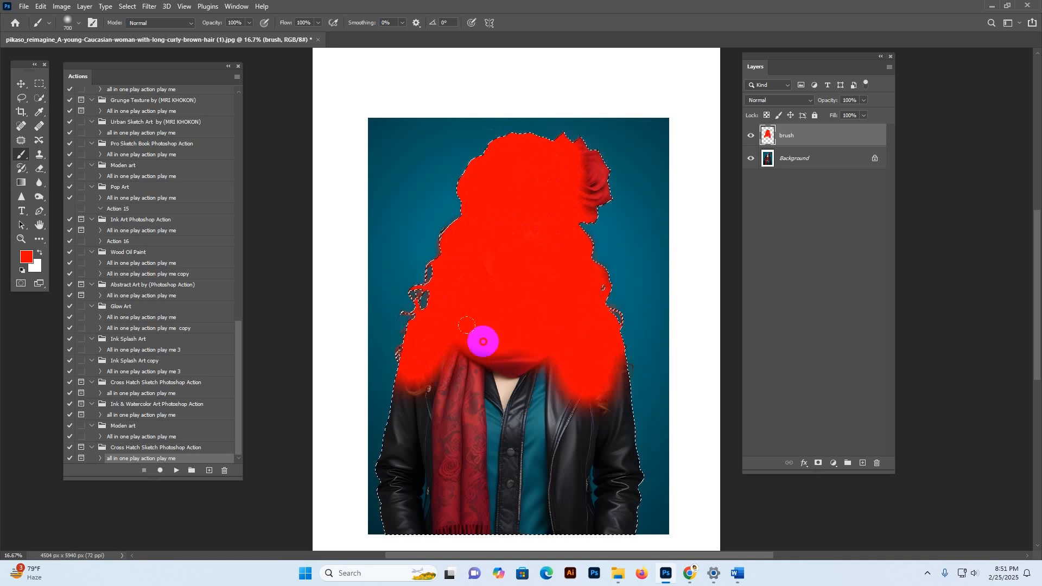
mouse_move(487, 363)
left_mouse_down()
mouse_move(477, 331)
mouse_move(505, 345)
mouse_move(552, 331)
mouse_move(564, 374)
mouse_move(528, 345)
mouse_move(503, 400)
mouse_move(499, 362)
mouse_move(433, 344)
mouse_move(463, 372)
mouse_move(522, 385)
mouse_move(551, 358)
mouse_move(587, 373)
mouse_move(617, 317)
mouse_move(529, 380)
mouse_move(456, 370)
mouse_move(411, 339)
mouse_move(461, 304)
mouse_move(471, 207)
mouse_move(534, 309)
mouse_move(567, 215)
mouse_move(597, 214)
mouse_move(550, 222)
mouse_move(606, 312)
mouse_move(575, 295)
mouse_move(497, 211)
mouse_move(481, 227)
mouse_move(520, 220)
left_mouse_up()
Switch to the Move tool and deselect the woman's outline
left_click(21, 83)
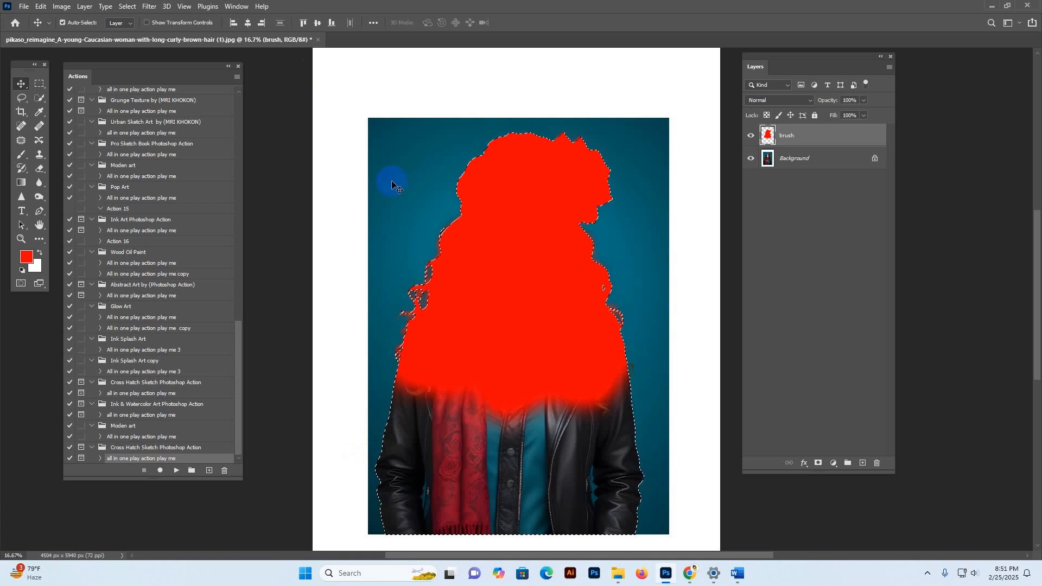
left_click(127, 6)
left_click(139, 28)
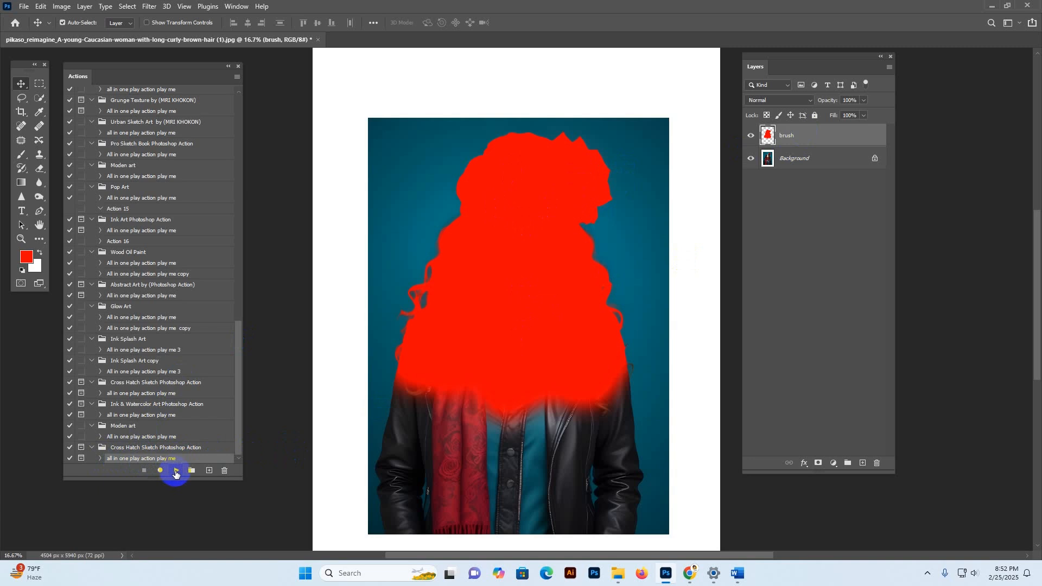
Resize the image proportionally to a height of 3000 pixels with resampling on
left_click(62, 6)
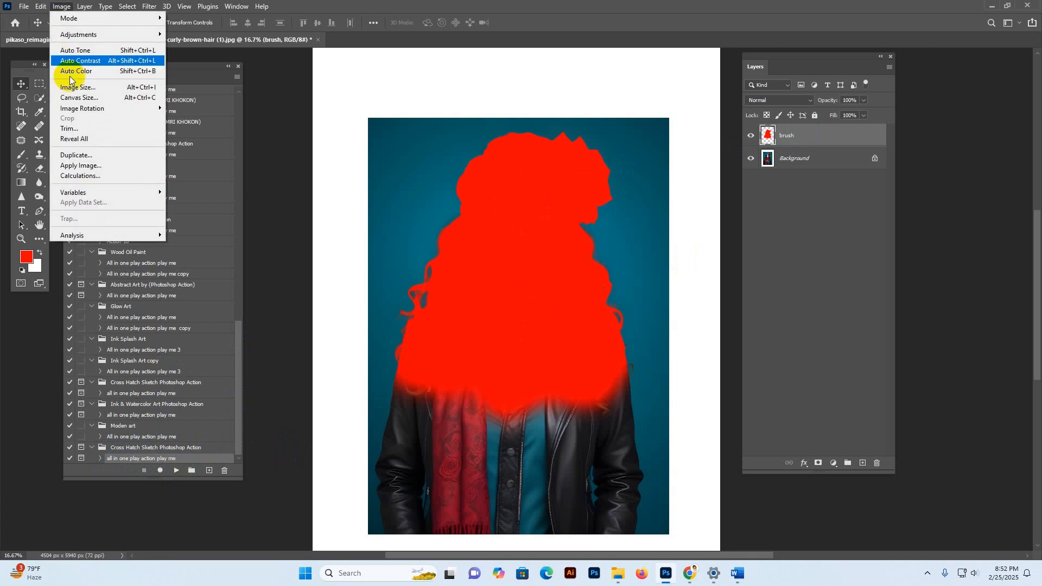
left_click(77, 88)
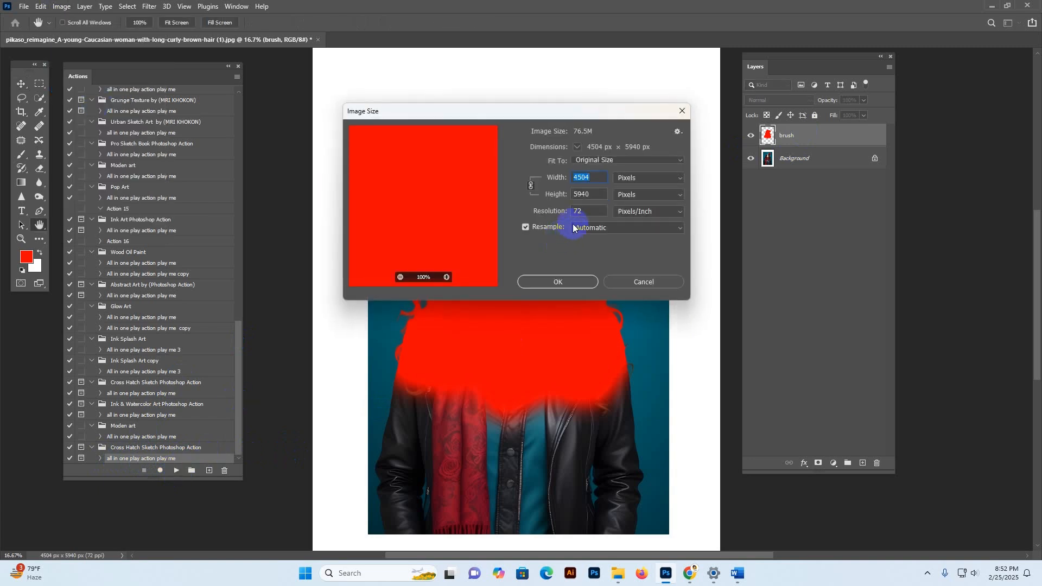
left_click(596, 196)
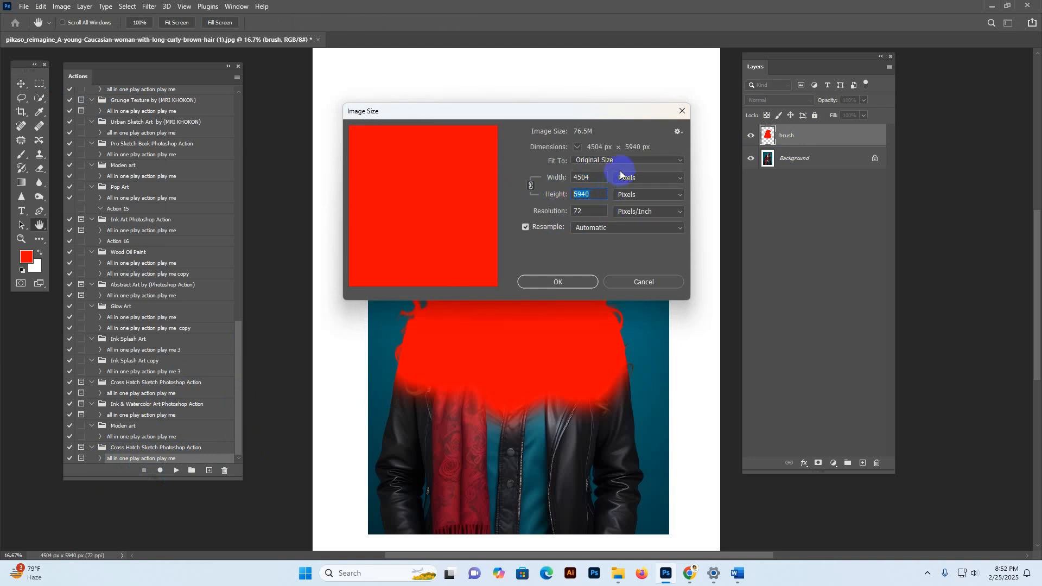
type("3000")
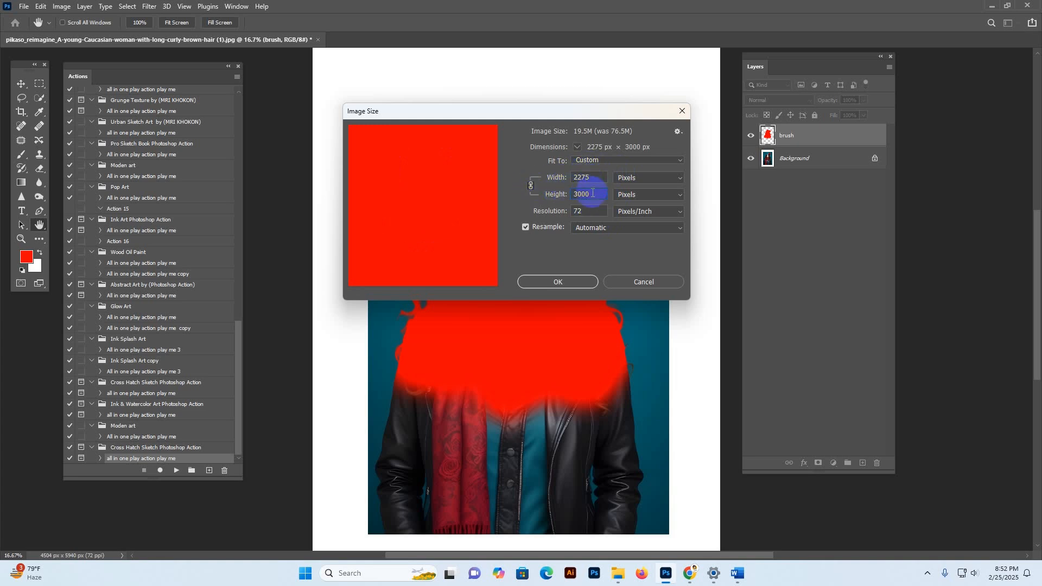
left_click(558, 282)
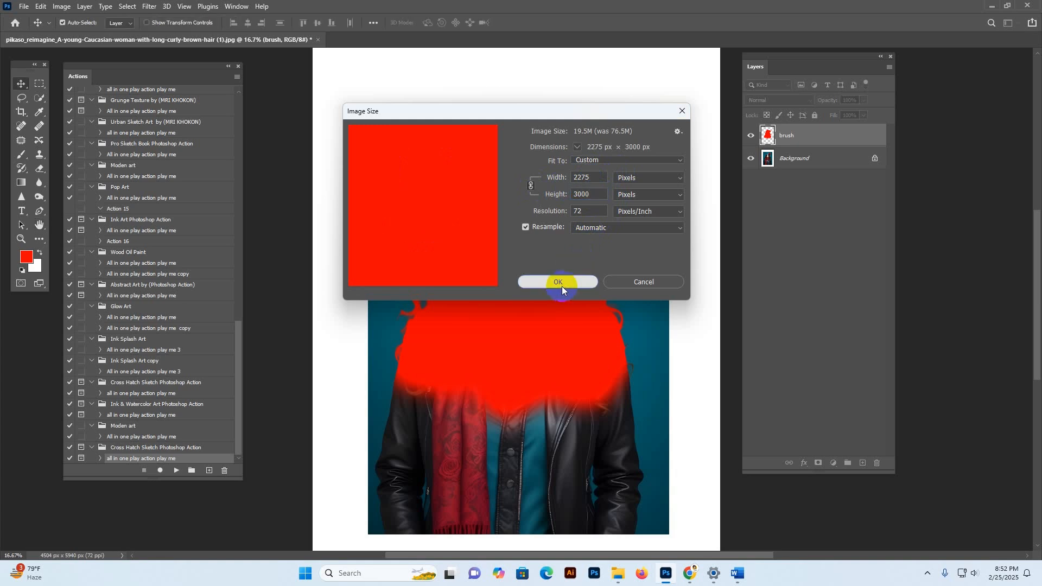
Run the "all in one play action play me" action of the Cross Hatch Sketch set and dismiss its closing message
left_click(177, 470)
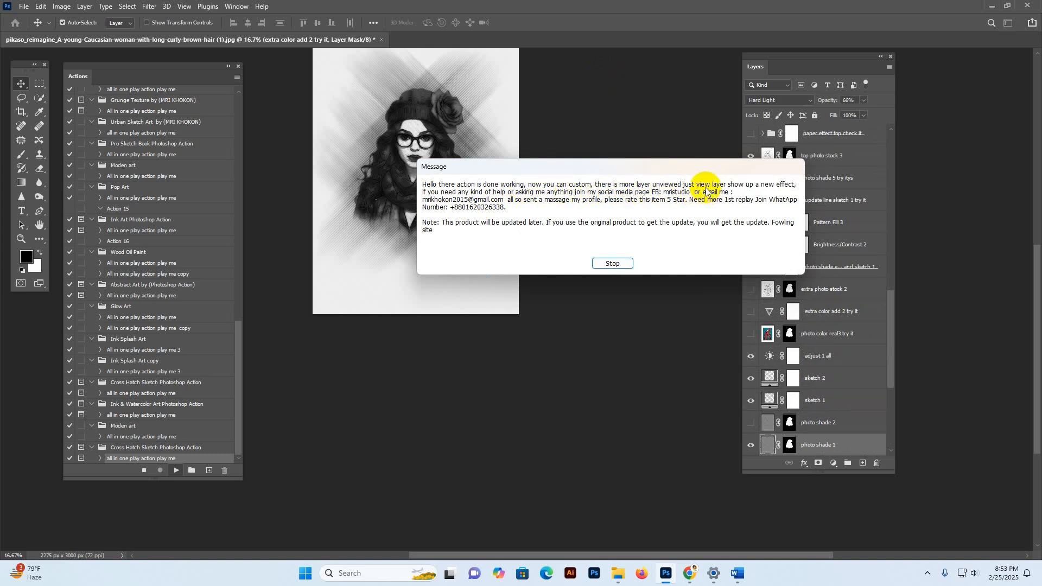
left_click(619, 266)
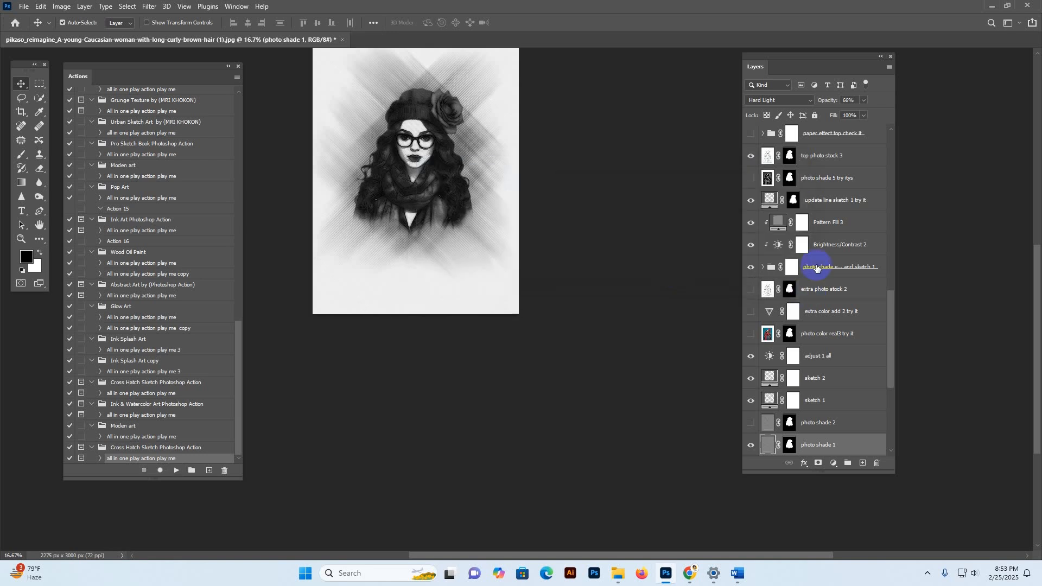
Enlarge the Layers panel, move it clear of the canvas, and view the sketched portrait at 50% zoom
left_click_drag(908, 491, 916, 484)
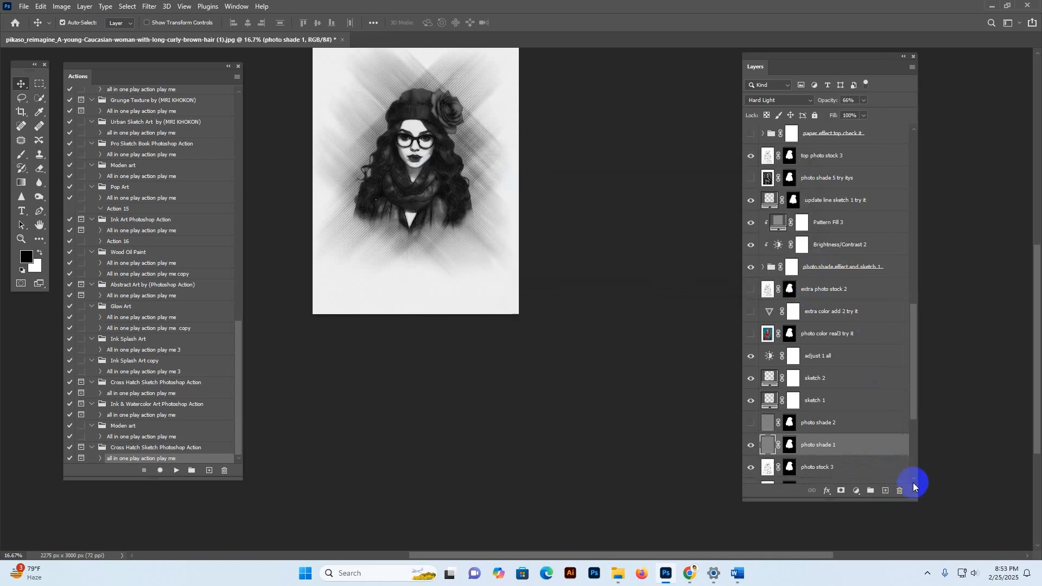
scroll(839, 354, "down", 3)
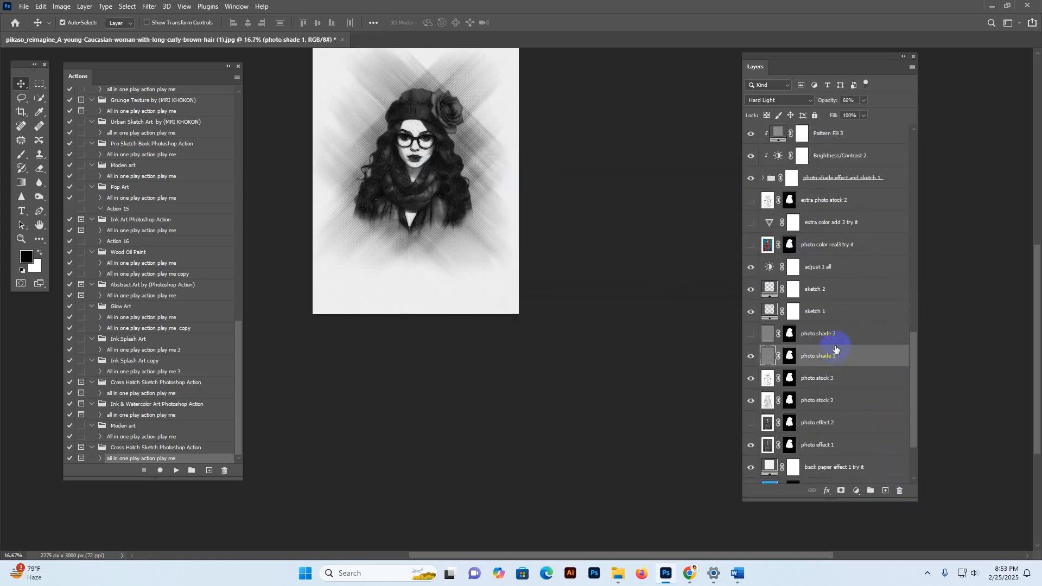
key("z")
left_click(435, 133)
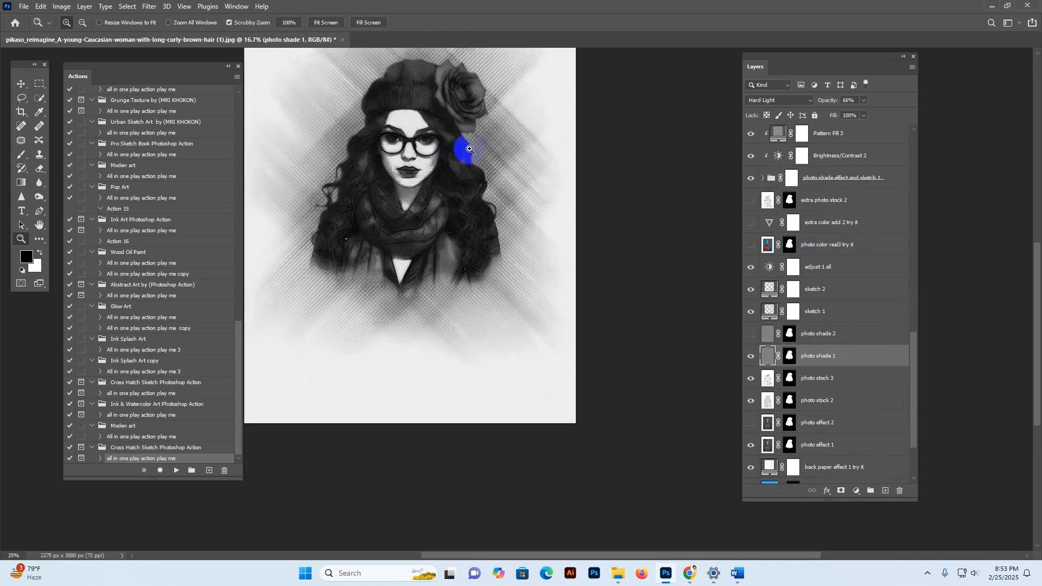
left_click_drag(773, 69, 801, 69)
left_click(540, 209)
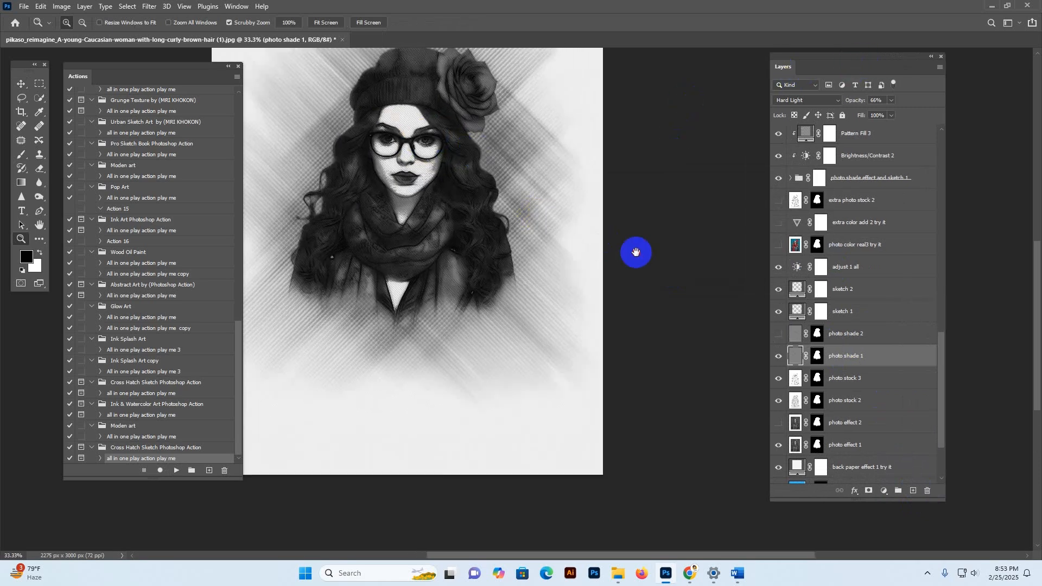
left_click(511, 190)
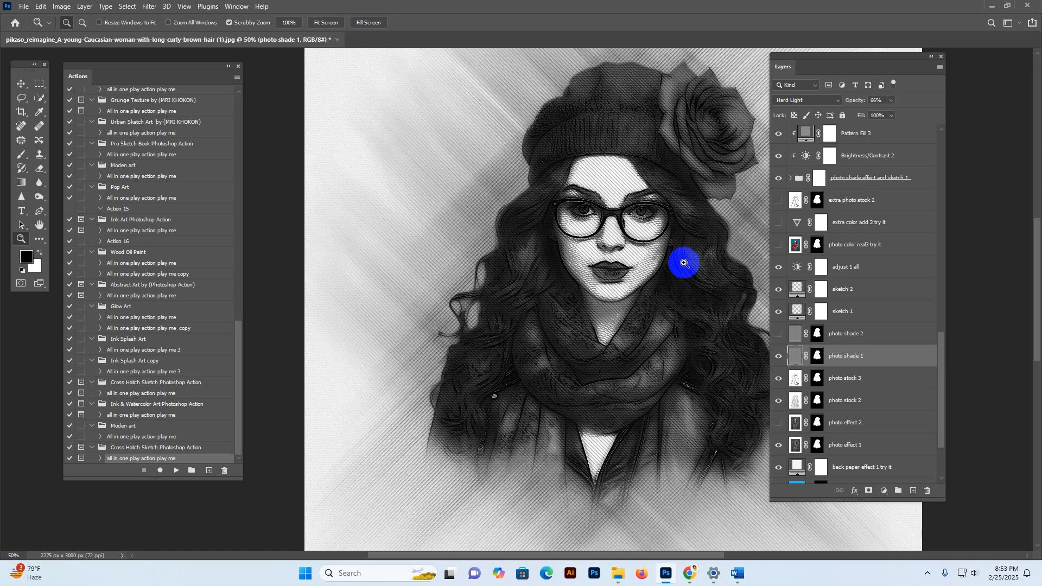
left_click_drag(672, 284, 565, 286)
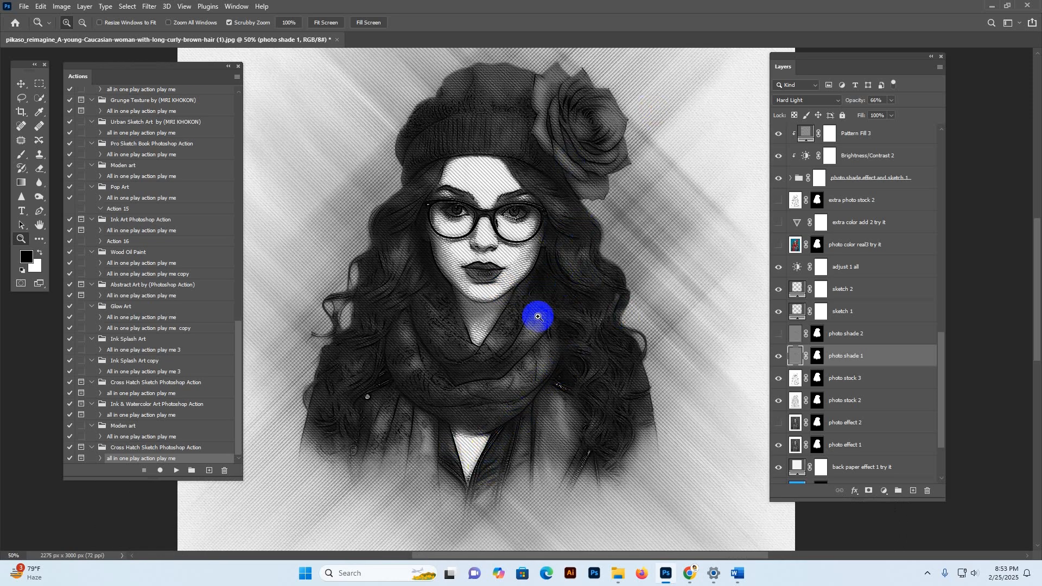
Examine the cross-hatch lines on the woman's face, hat and rose up close in full-screen mode
key("f")
key("f")
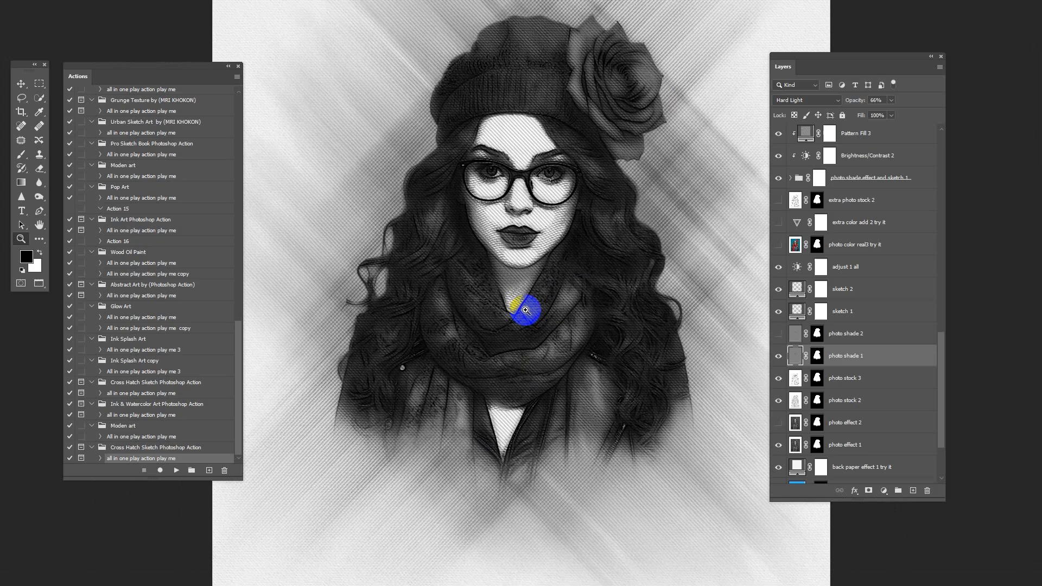
key("f")
left_click(568, 279)
key("f")
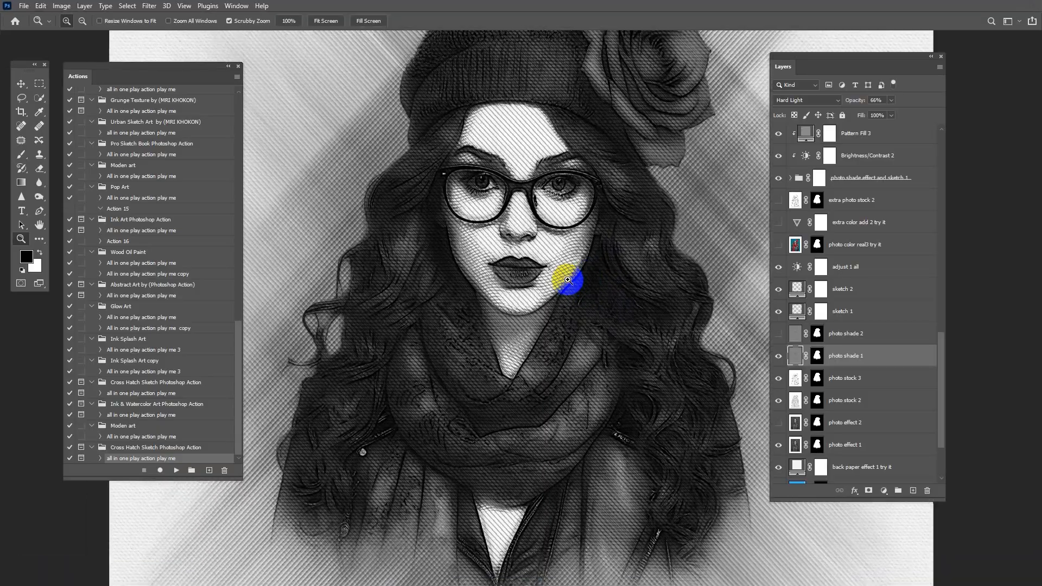
key("f")
left_click(588, 280)
left_click_drag(596, 258, 651, 377)
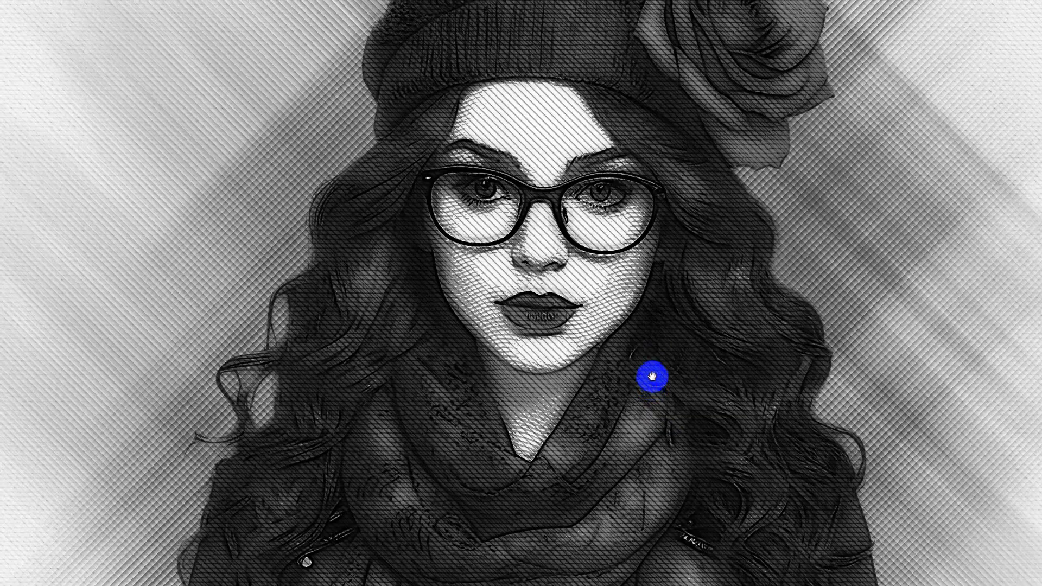
left_click_drag(727, 300, 718, 353)
left_click_drag(647, 271, 629, 323)
left_click_drag(495, 233, 369, 168)
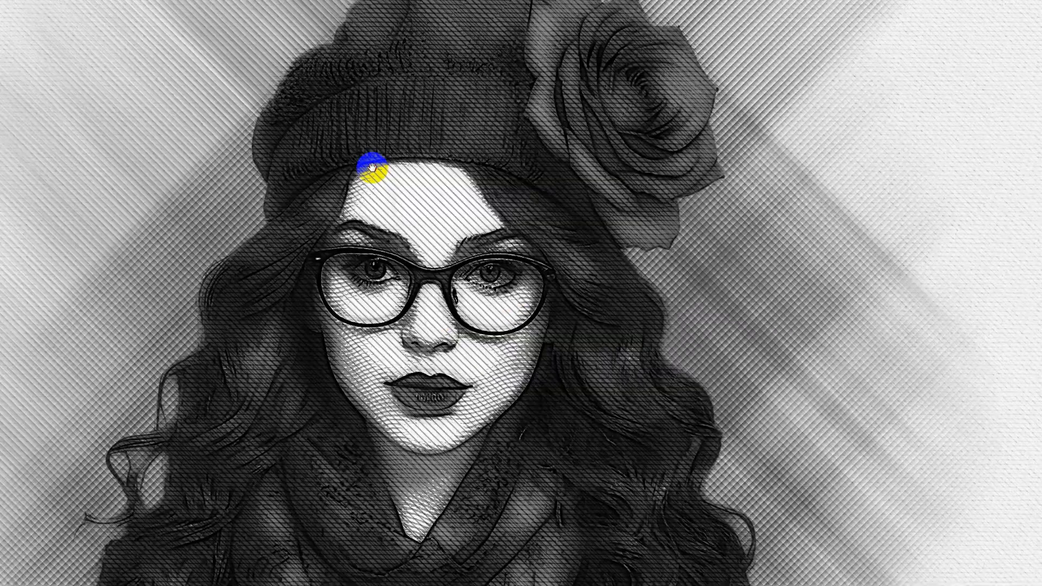
Inspect the whole sketch down to the faded jacket edges and background strokes, and return to the standard screen mode
left_click(668, 302)
left_click_drag(647, 398, 645, 357)
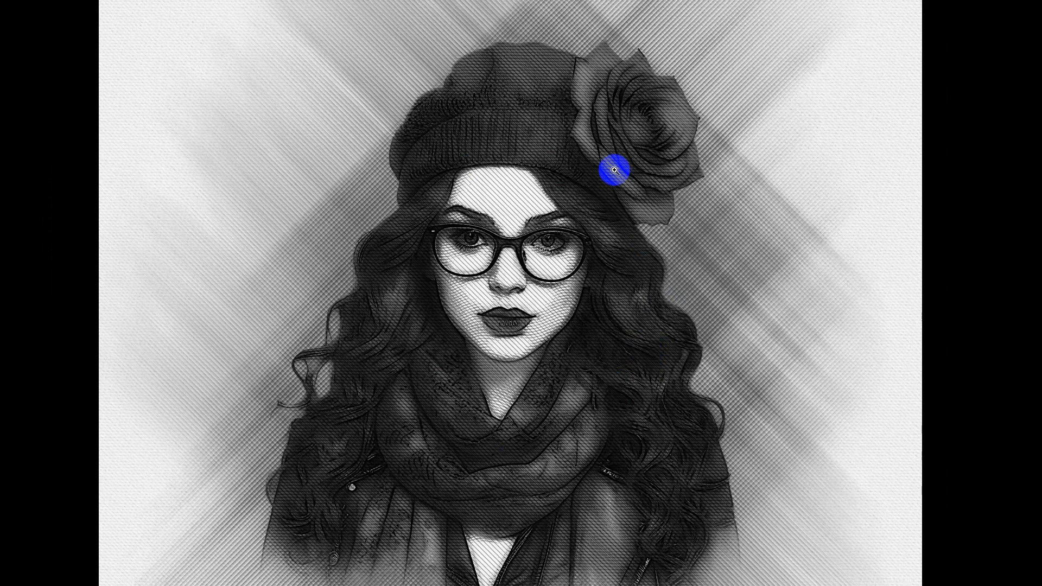
left_click_drag(619, 321, 623, 275)
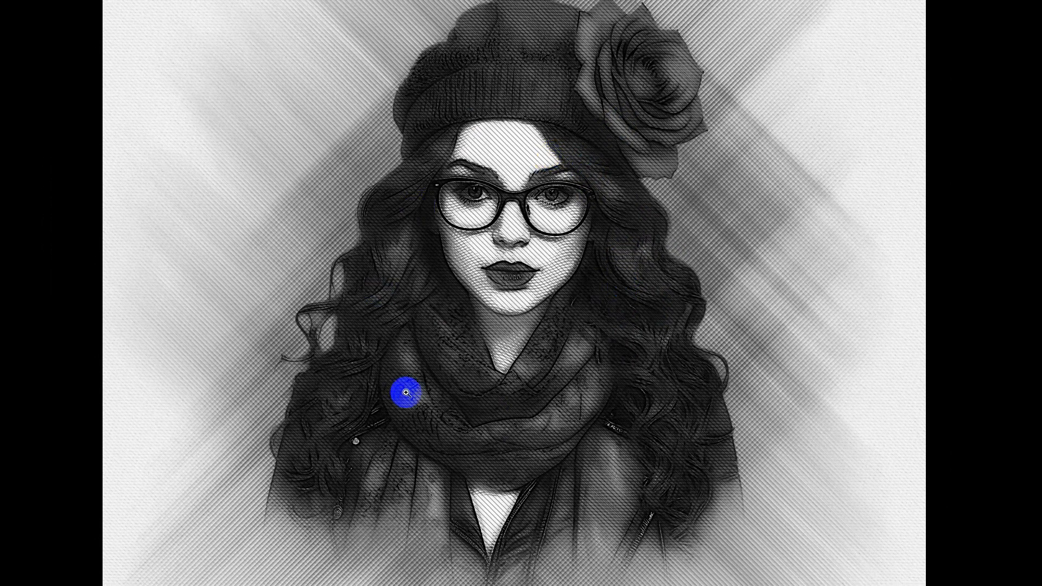
left_click(557, 250)
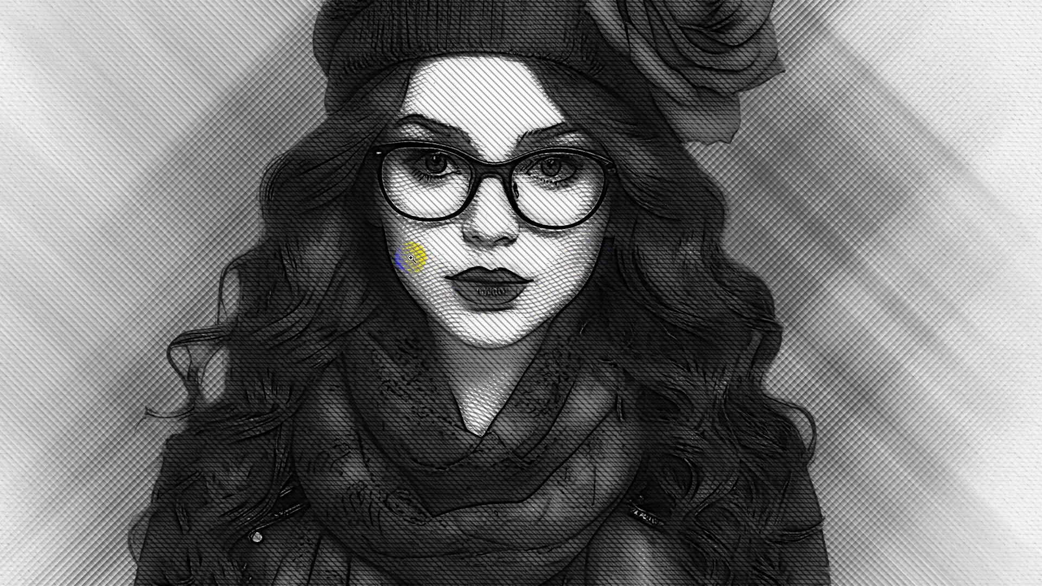
left_click(643, 279, "alt")
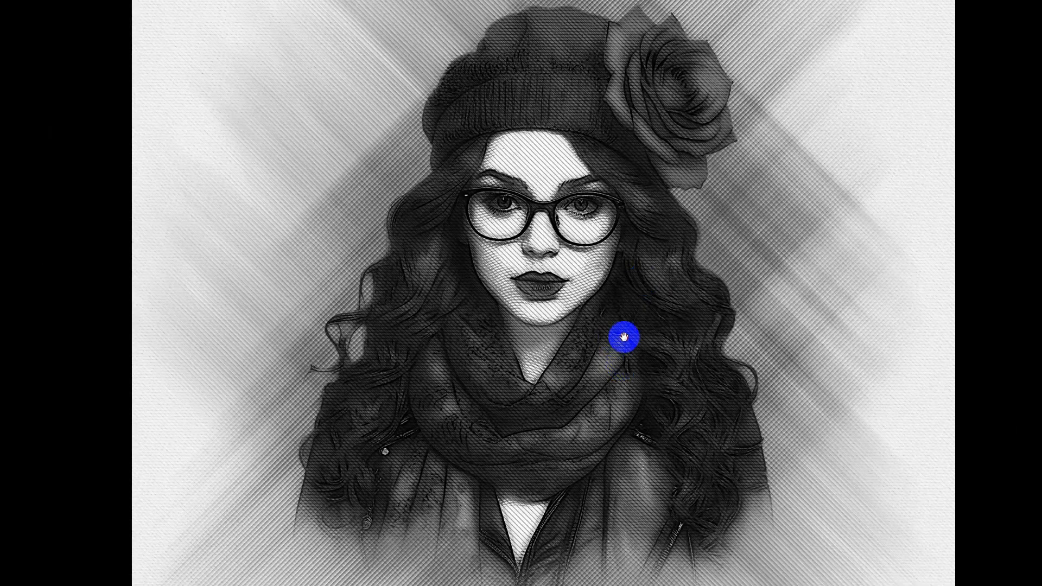
scroll(610, 315, "down", 2)
scroll(603, 353, "down", 1)
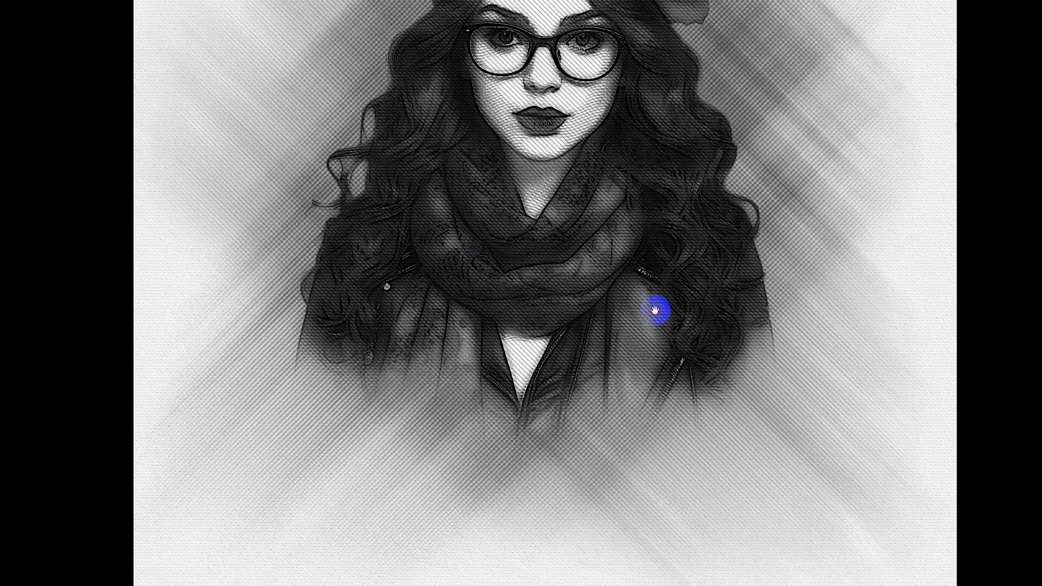
scroll(656, 309, "up", 3)
key("f")
left_click_drag(655, 305, 647, 304)
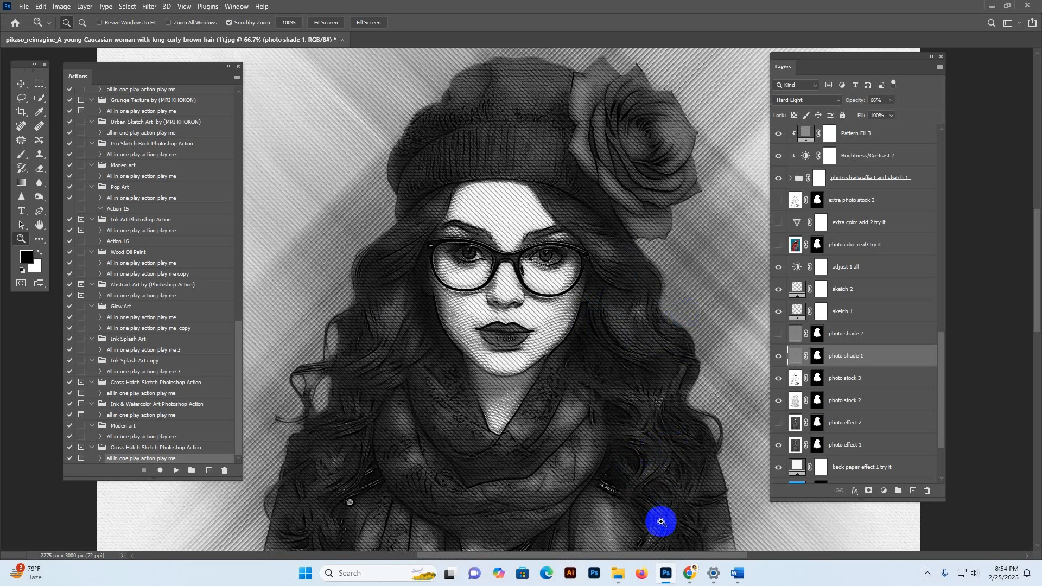
Switch to the Chrome window showing the photoshopaction.net home page
left_click(690, 574)
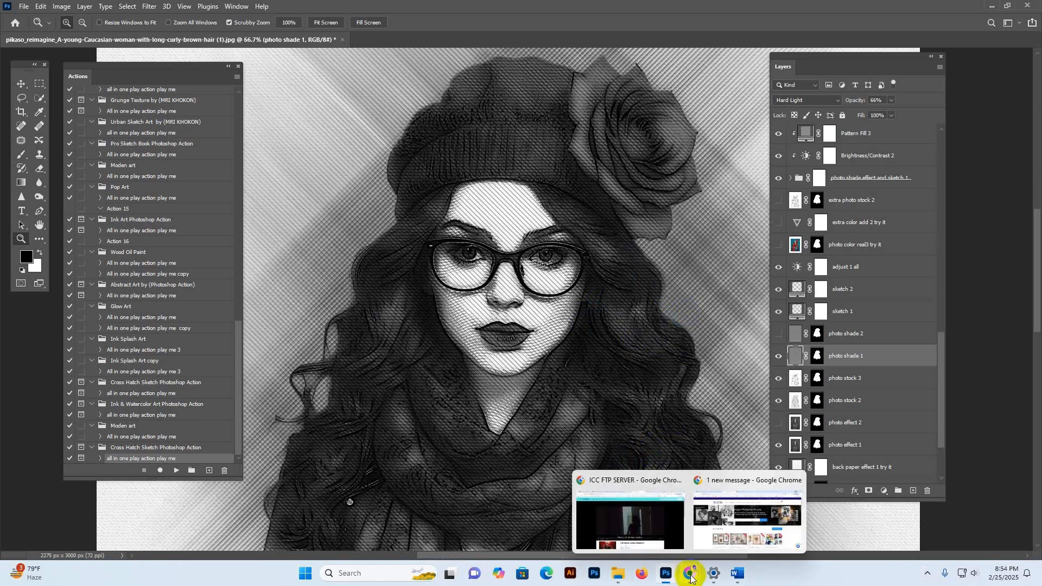
left_click(713, 529)
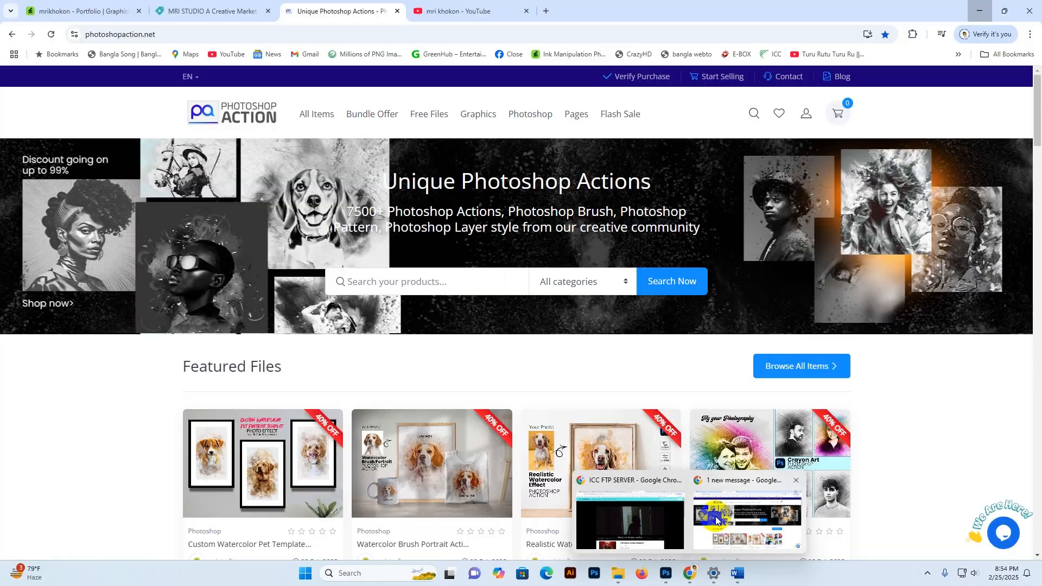
left_click(1009, 374)
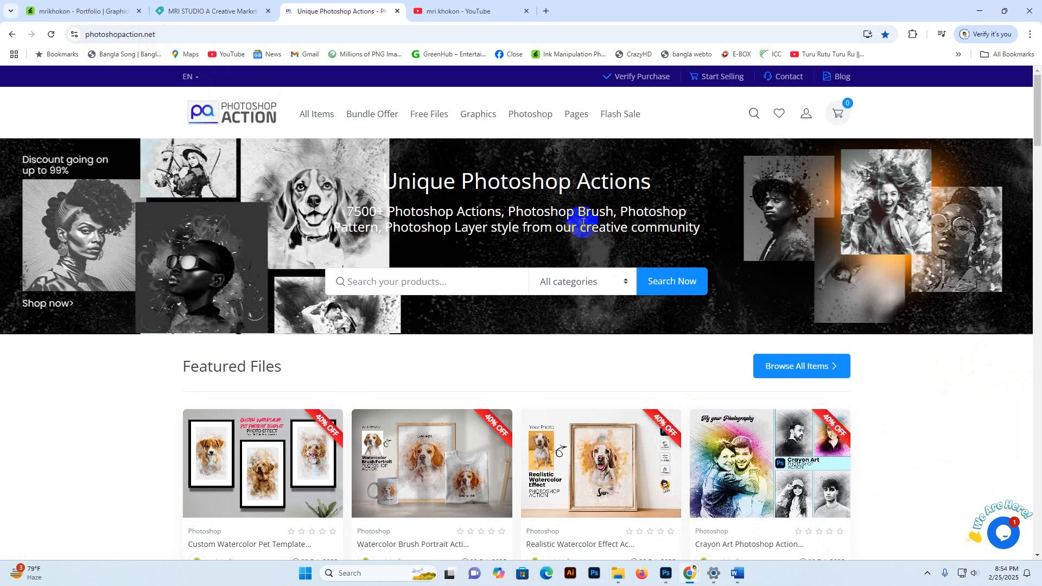
Look through the Featured Files on the marketplace home page, including the discounted mixed Photoshop action bundle
scroll(880, 412, "down", 4)
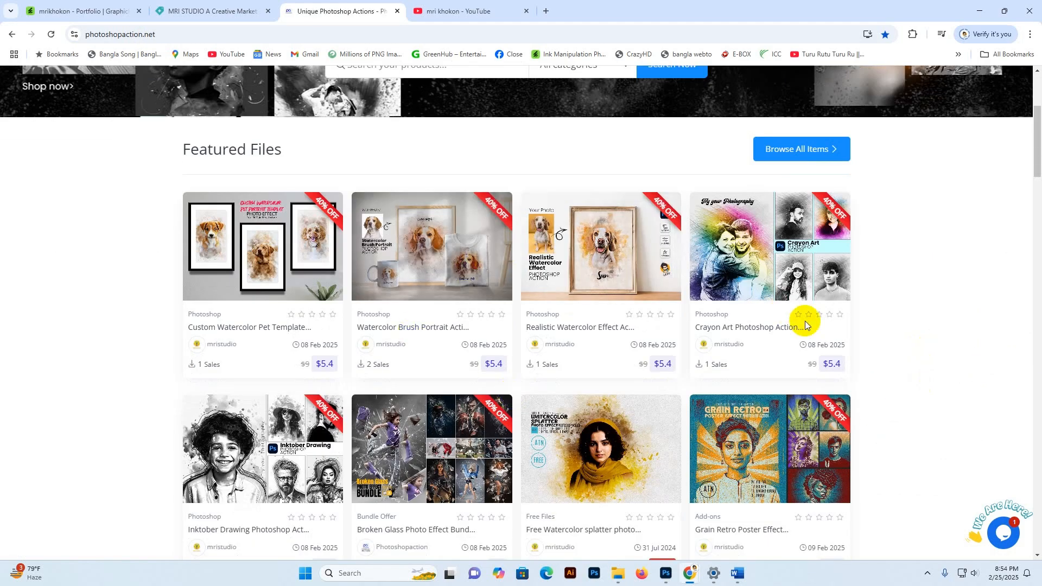
scroll(927, 351, "down", 7)
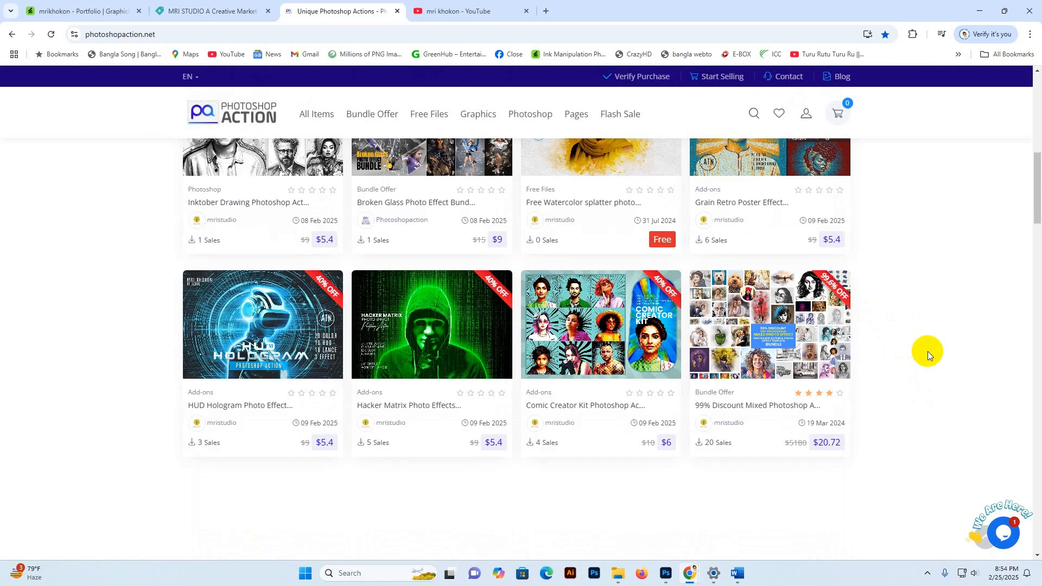
scroll(928, 351, "up", 5)
scroll(923, 347, "up", 4)
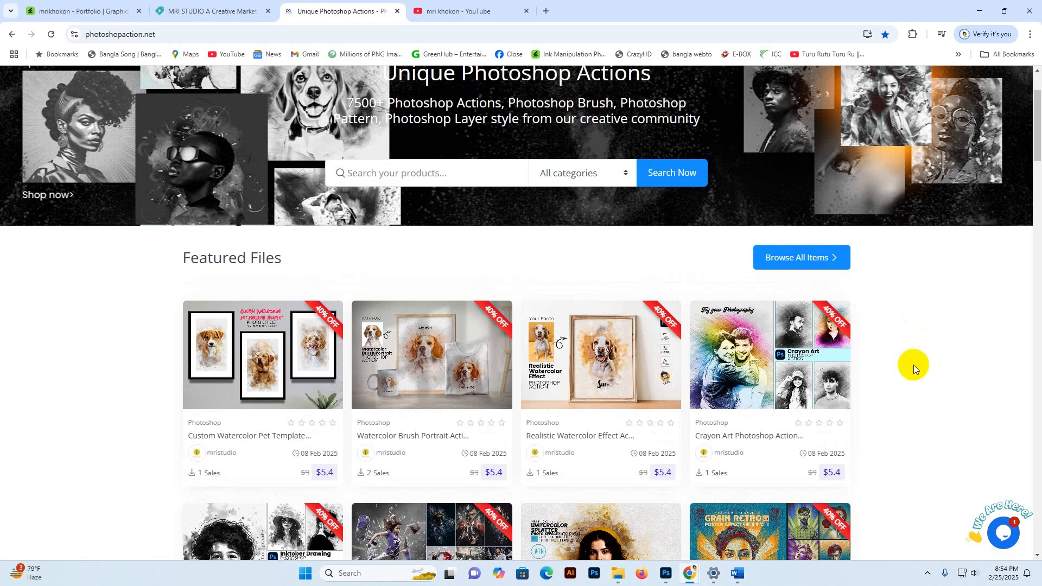
scroll(914, 357, "down", 1)
scroll(852, 321, "up", 3)
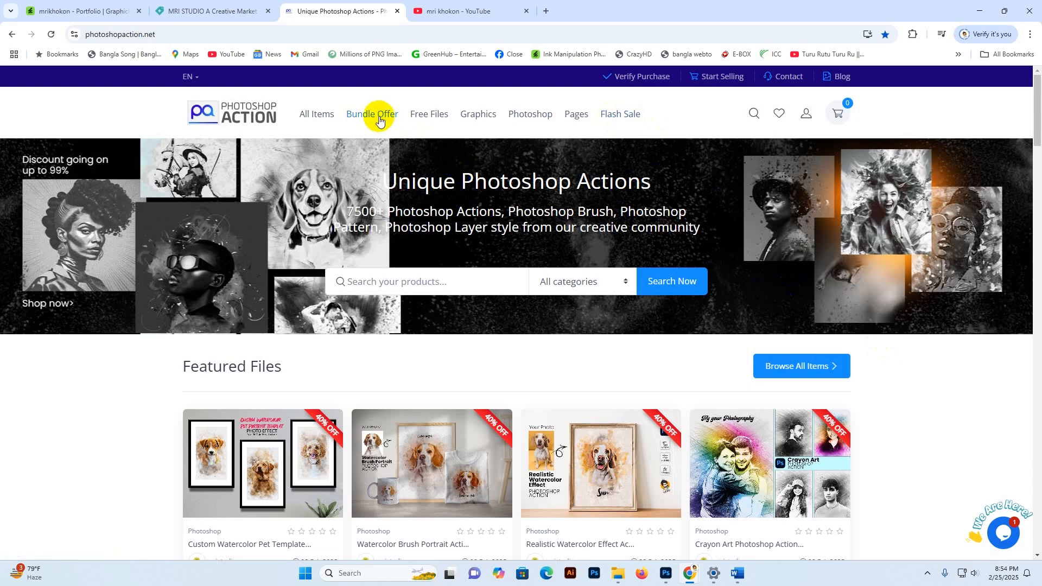
scroll(267, 256, "down", 10)
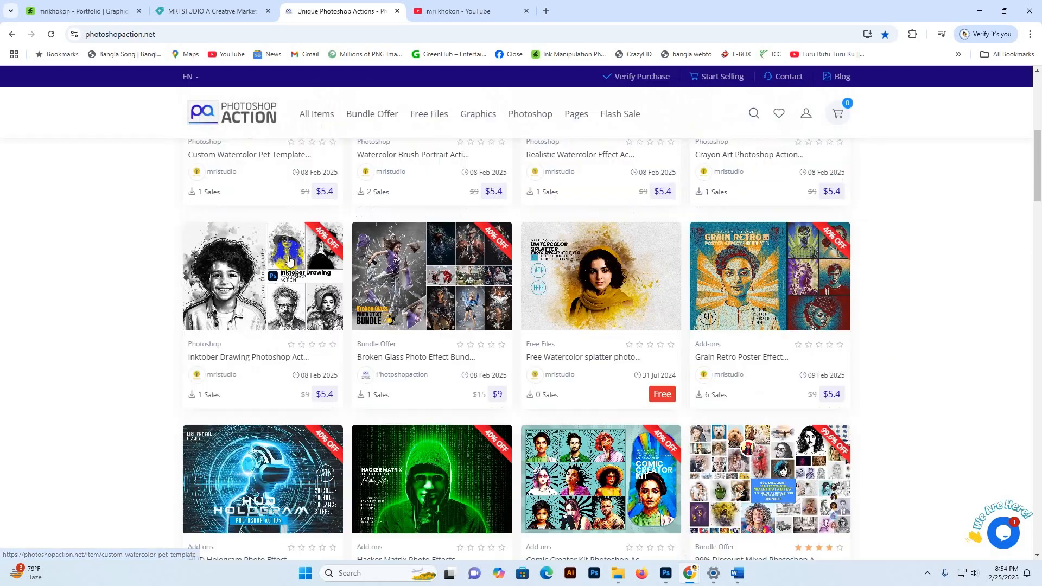
scroll(836, 324, "down", 2)
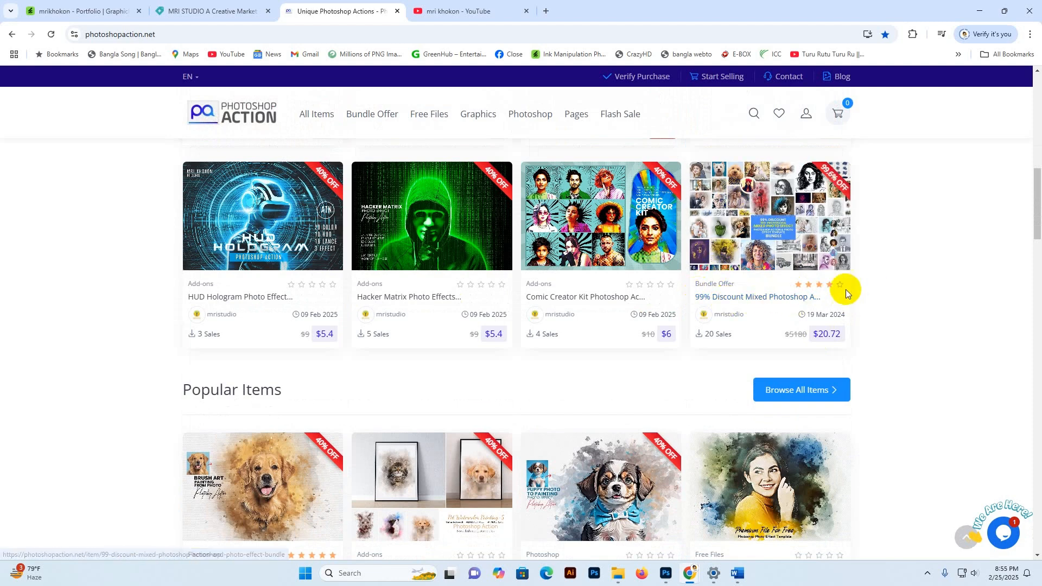
scroll(845, 289, "up", 1)
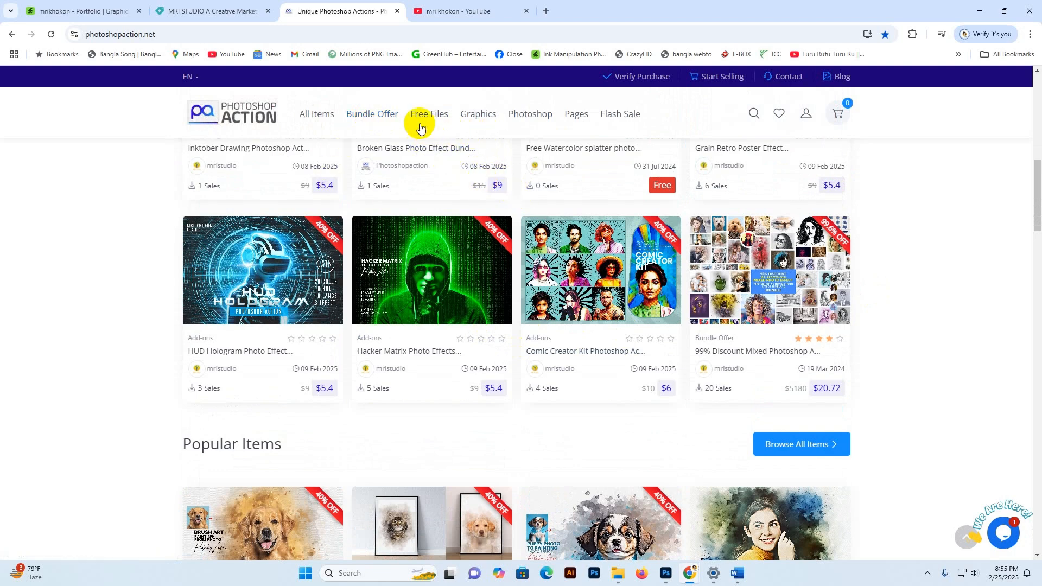
Check the Free Files categories and browse the product listings further down the home page
mouse_move(419, 116)
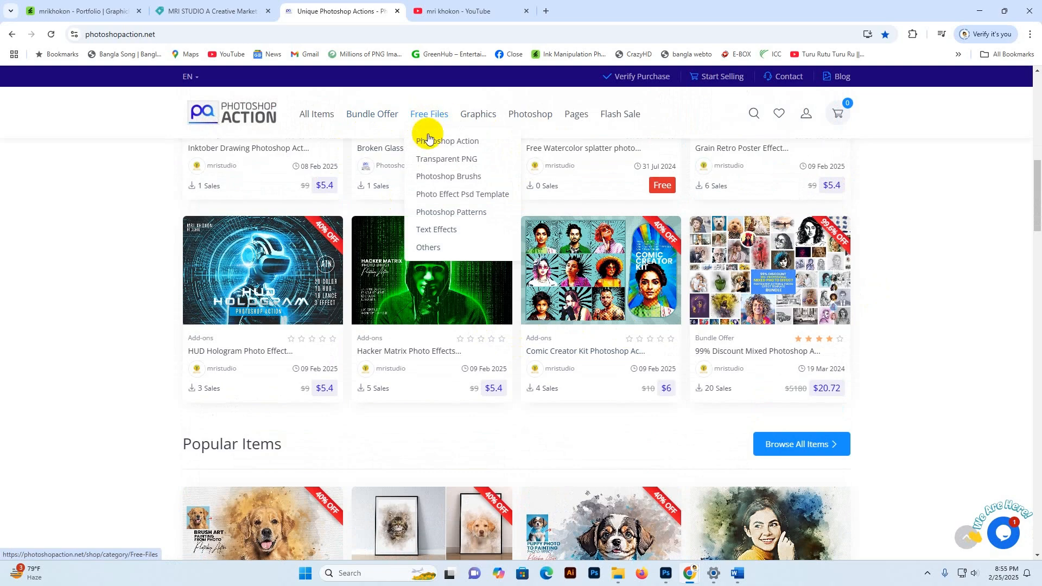
scroll(117, 373, "down", 10)
scroll(170, 356, "down", 12)
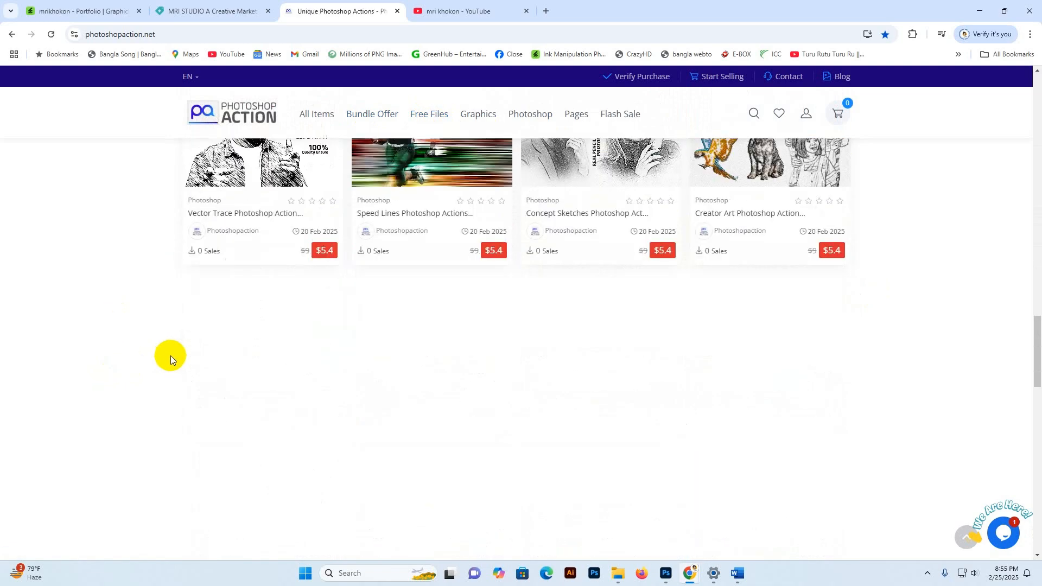
Look through the Free Items and New Releases sections of the home page and the All Items categories
scroll(172, 352, "up", 3)
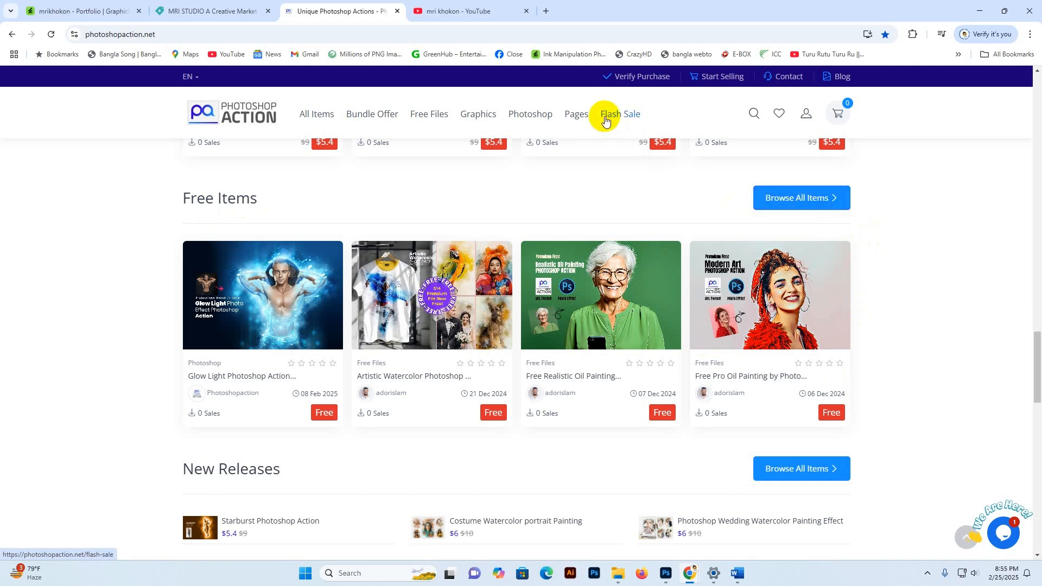
mouse_move(532, 113)
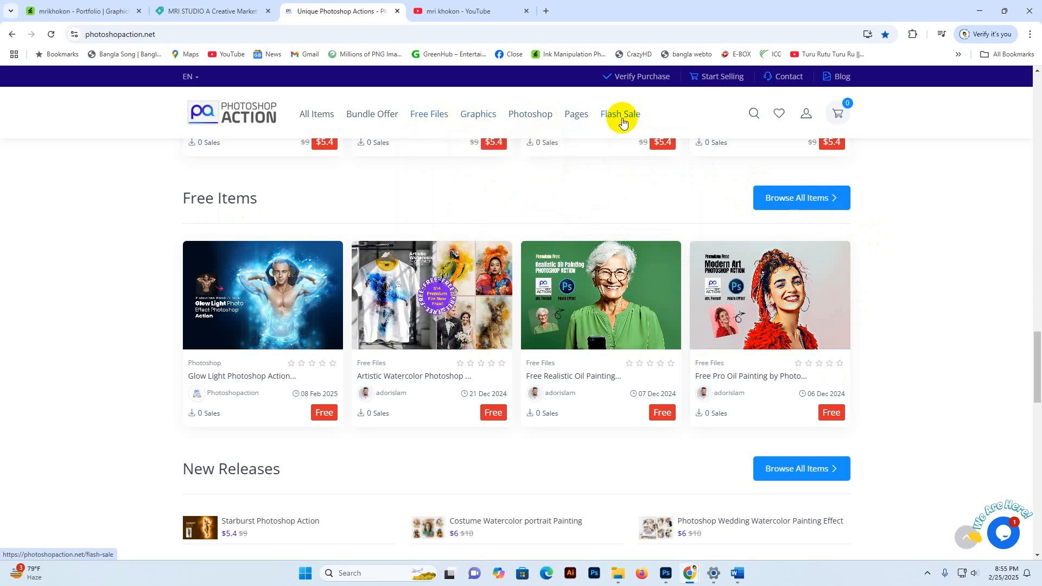
mouse_move(305, 121)
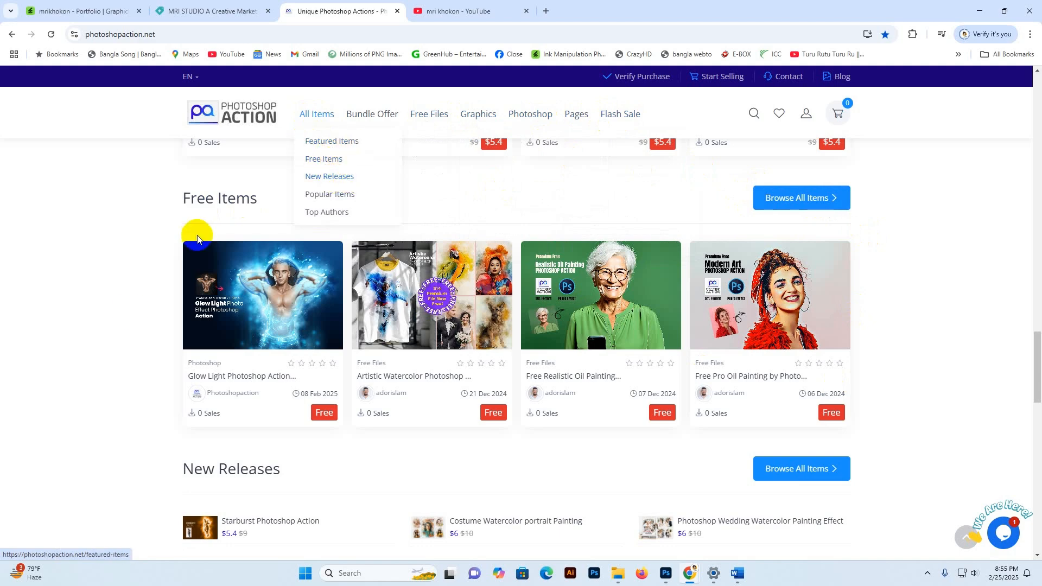
scroll(919, 439, "down", 1)
scroll(919, 435, "down", 4)
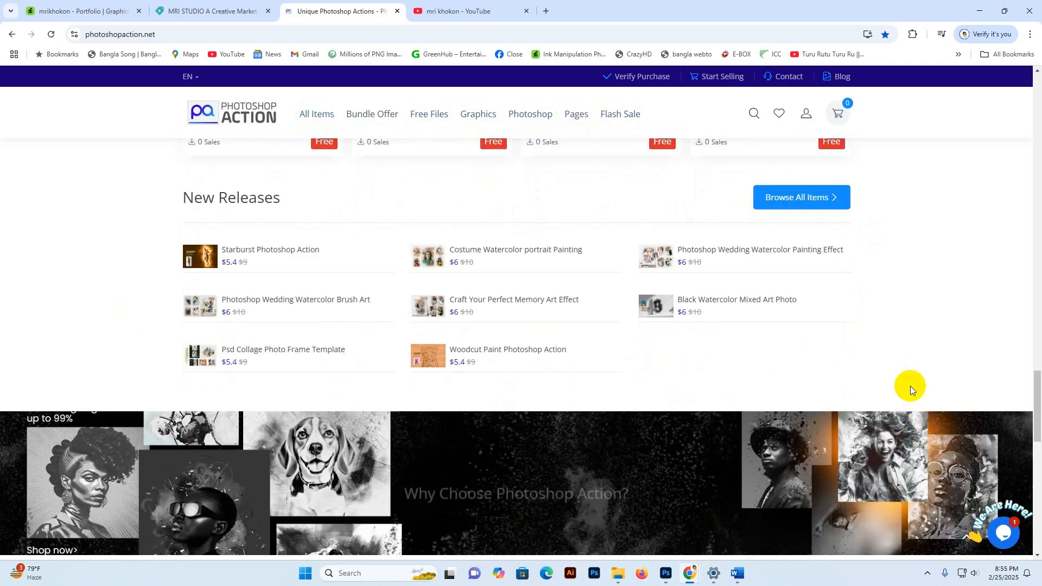
Switch to the MRI STUDIO shop on Creative Market and look through its header and product listings
left_click(198, 12)
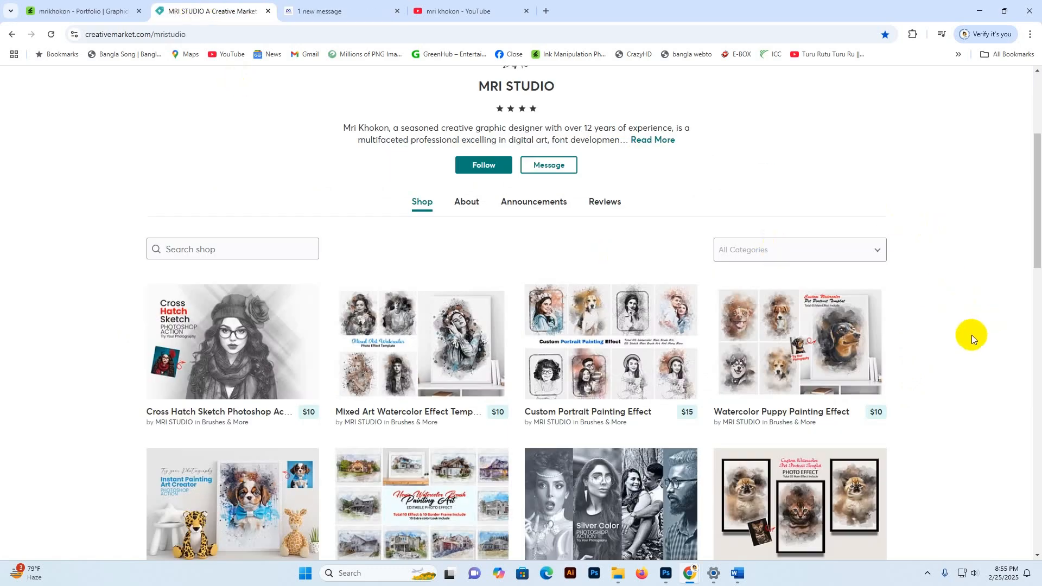
scroll(979, 342, "up", 3)
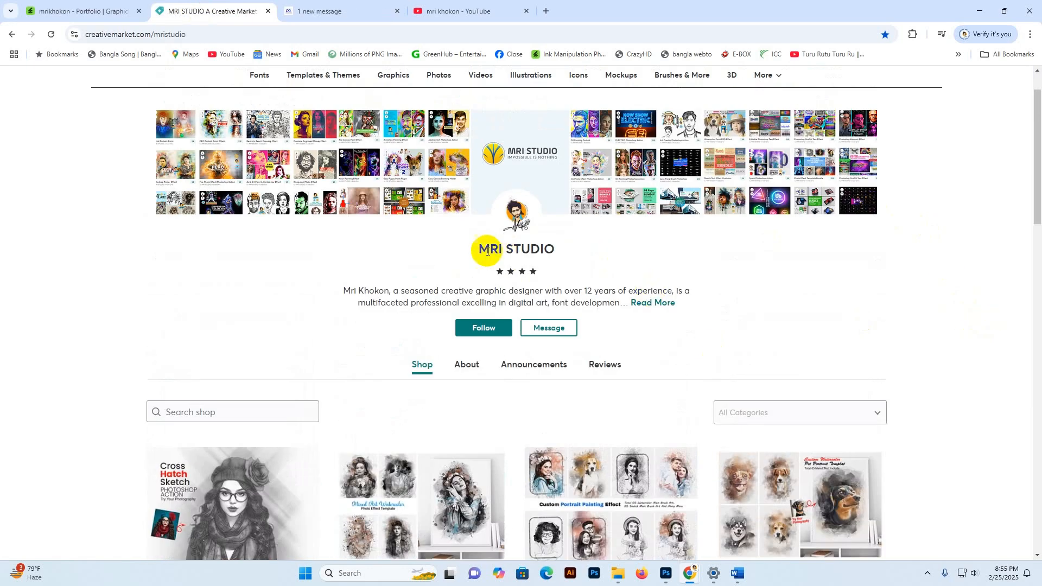
left_click_drag(467, 250, 571, 253)
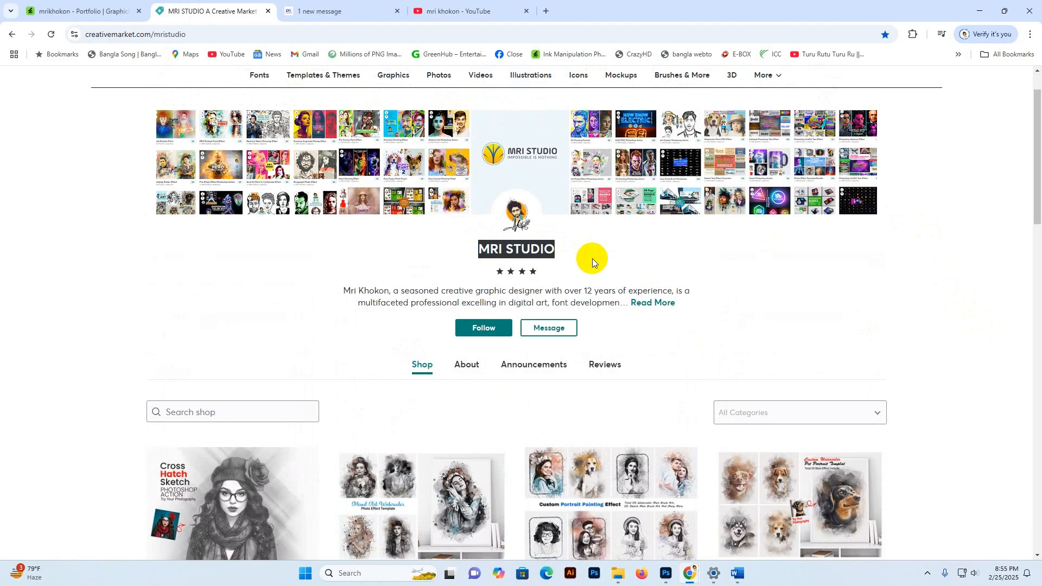
left_click(872, 297)
scroll(956, 341, "down", 5)
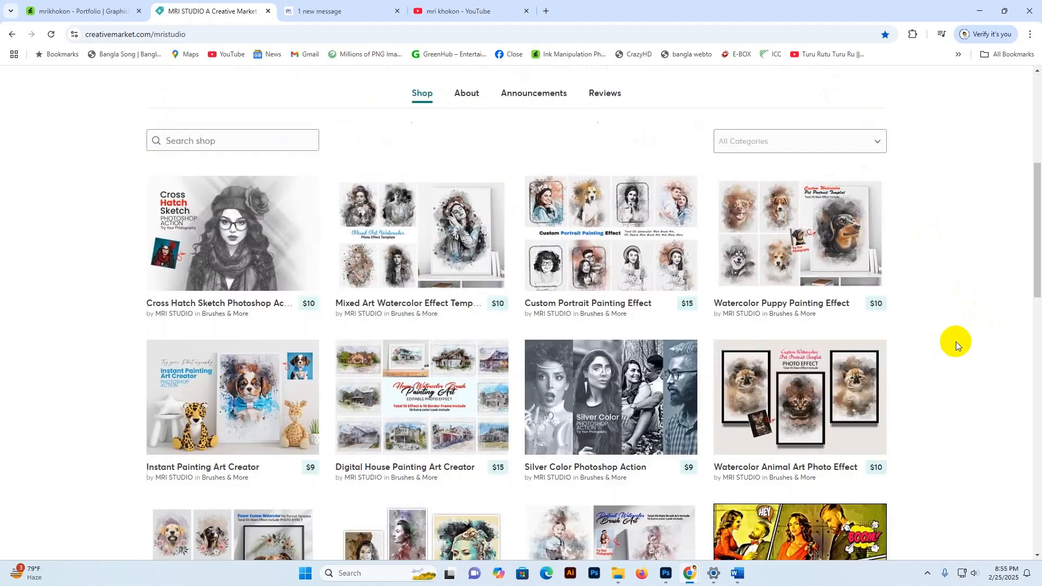
scroll(965, 347, "down", 5)
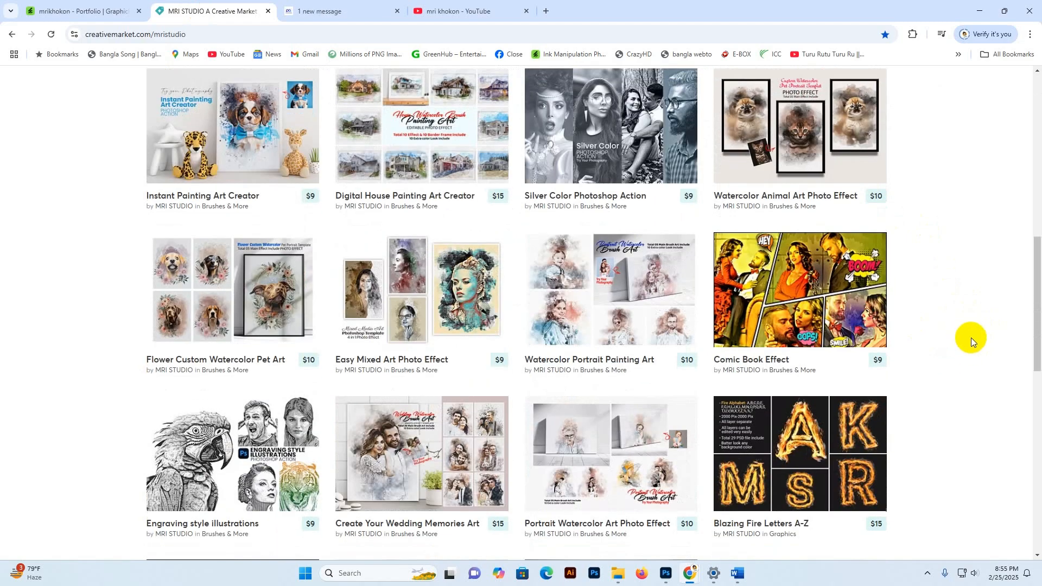
scroll(972, 337, "down", 3)
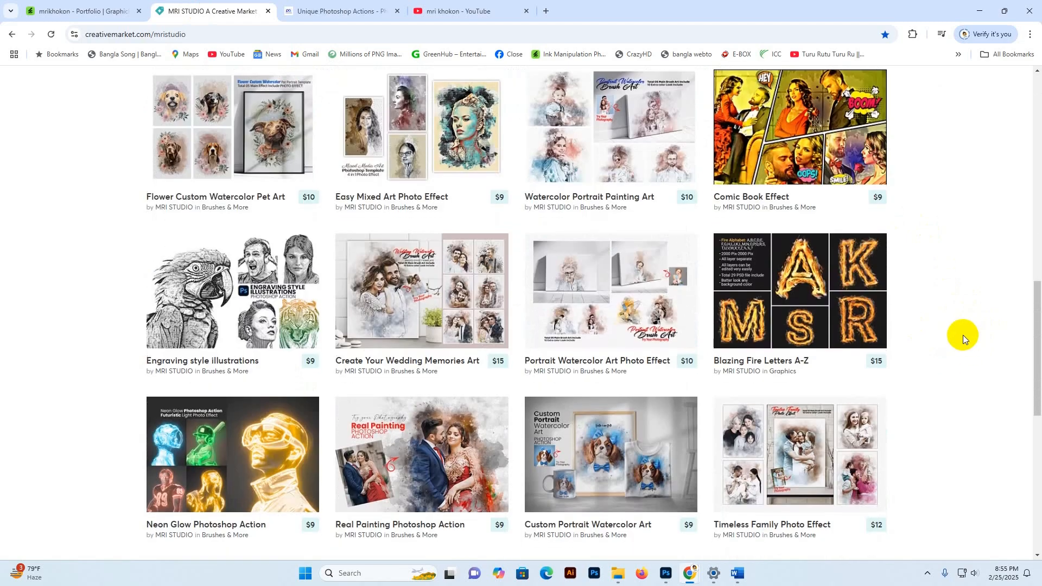
Review the discounted action listings on photoshopaction.net again and return to the MRI STUDIO shop page
left_click(330, 11)
scroll(678, 264, "up", 10)
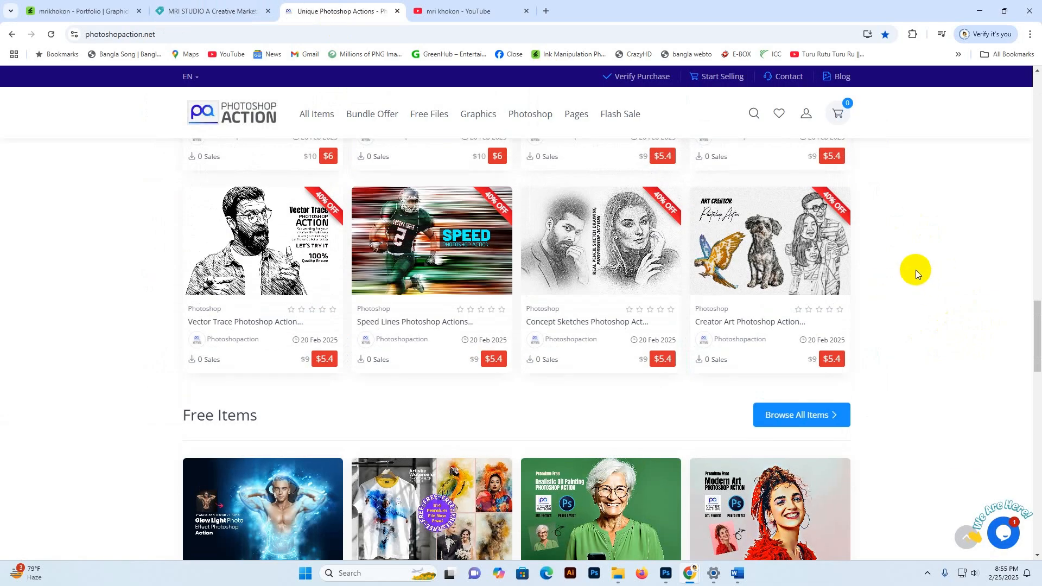
scroll(730, 175, "up", 4)
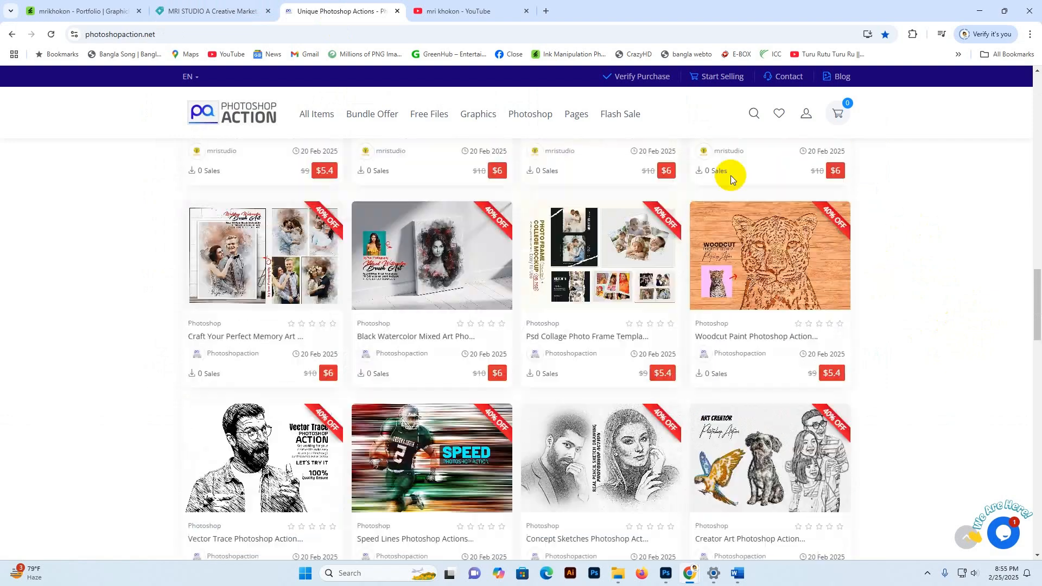
left_click(213, 11)
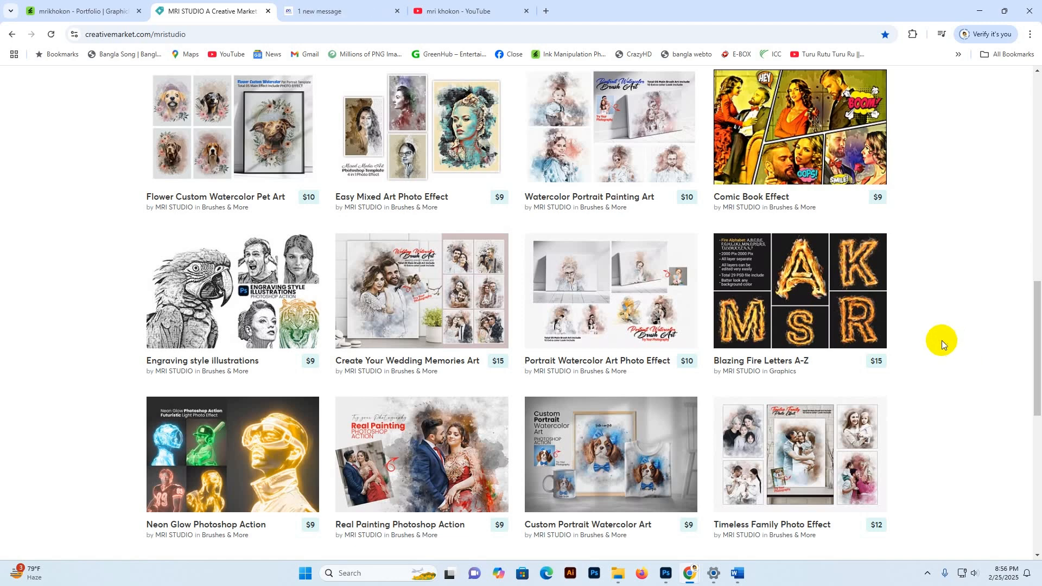
Look over the author's GraphicRiver portfolio and membership badge, and browse the latest videos on the author's YouTube channel
left_click(95, 11)
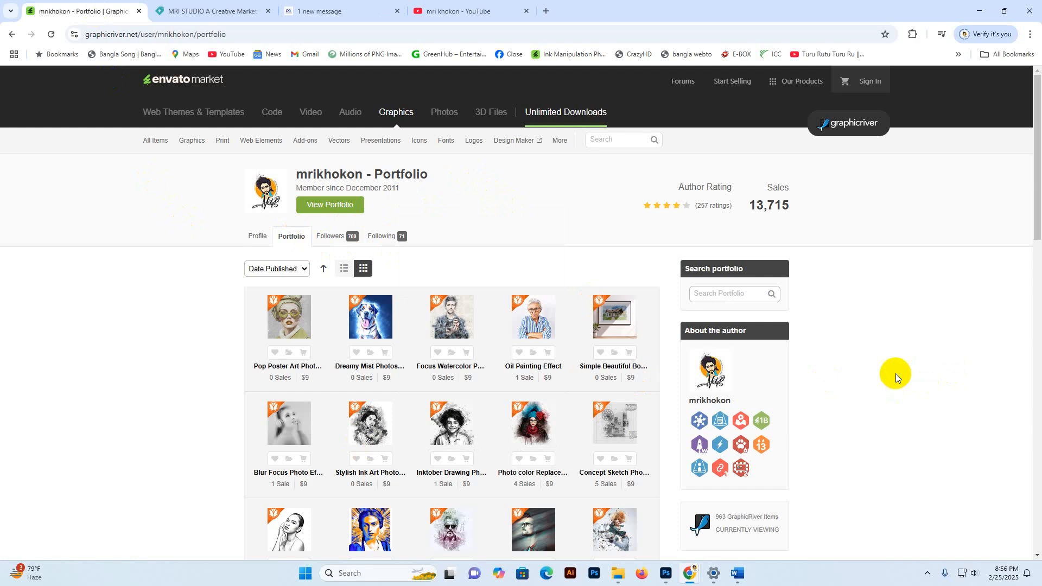
scroll(896, 373, "down", 4)
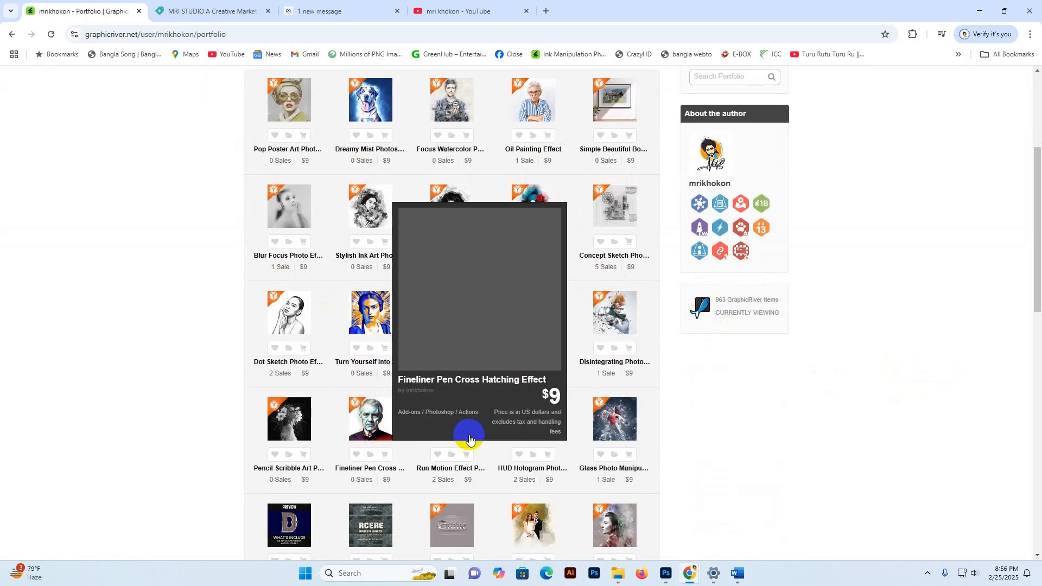
scroll(662, 383, "up", 4)
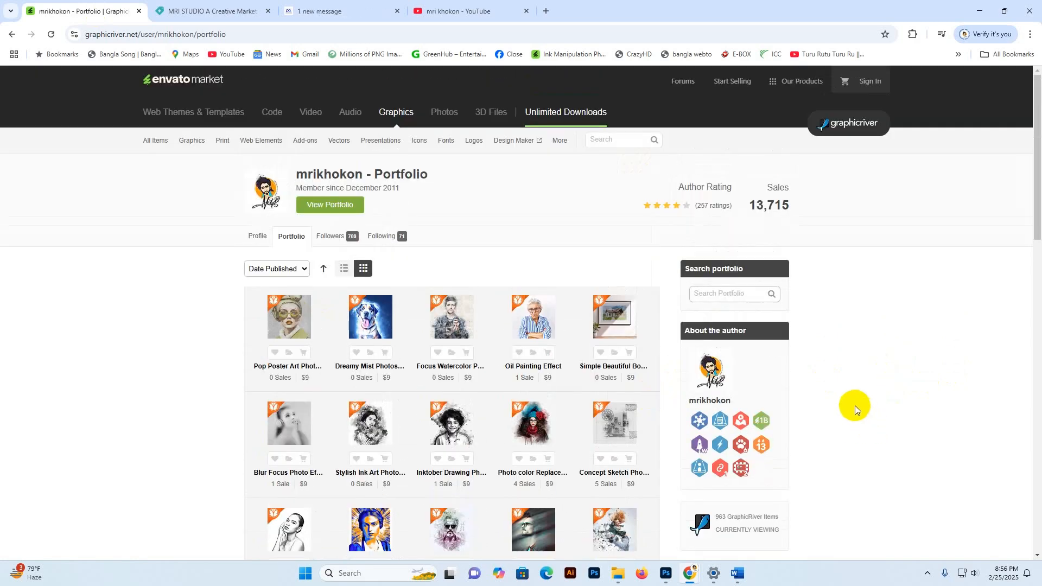
scroll(855, 405, "down", 2)
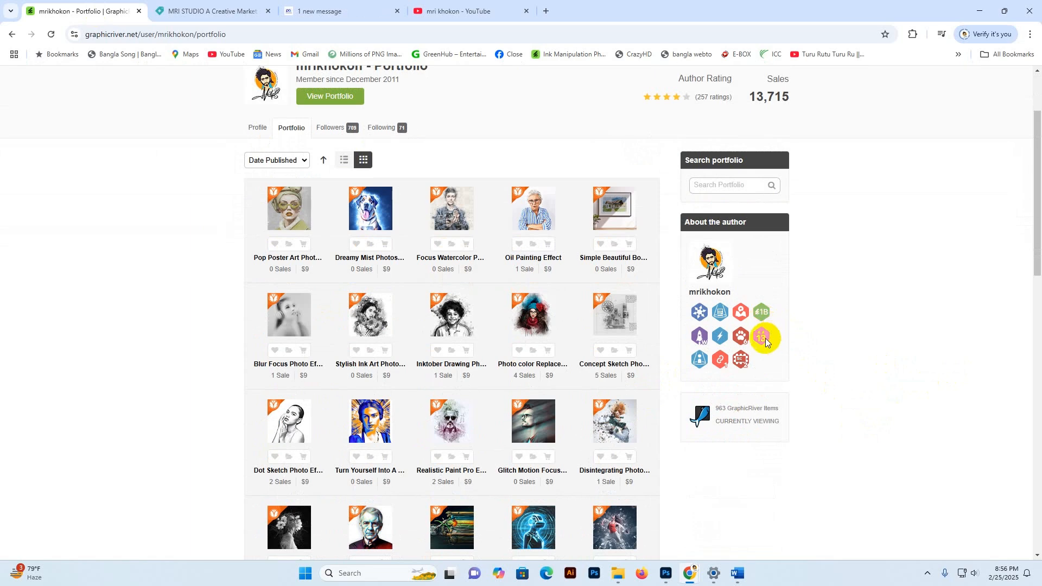
mouse_move(764, 340)
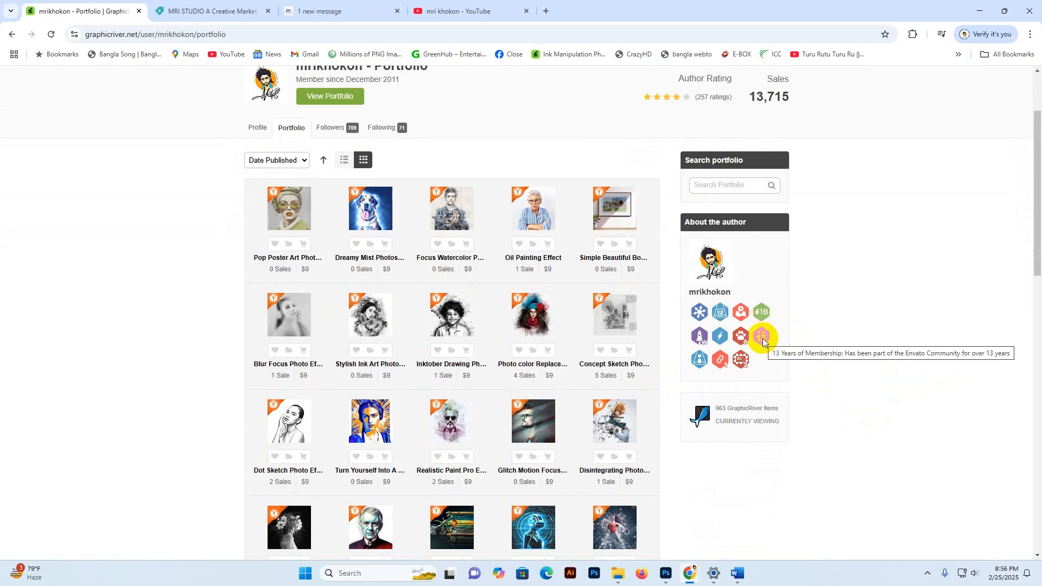
scroll(826, 338, "up", 2)
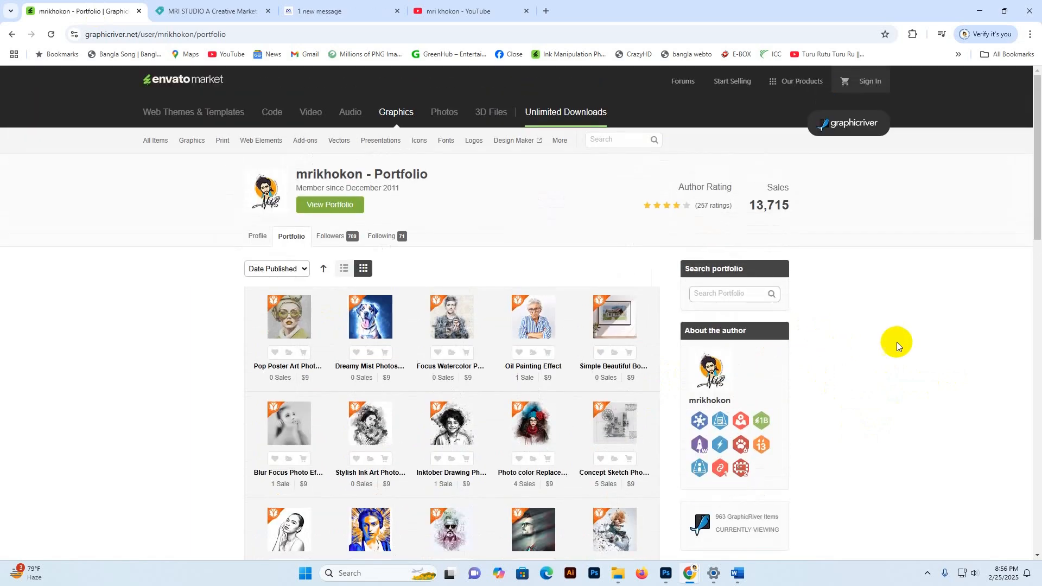
left_click(466, 14)
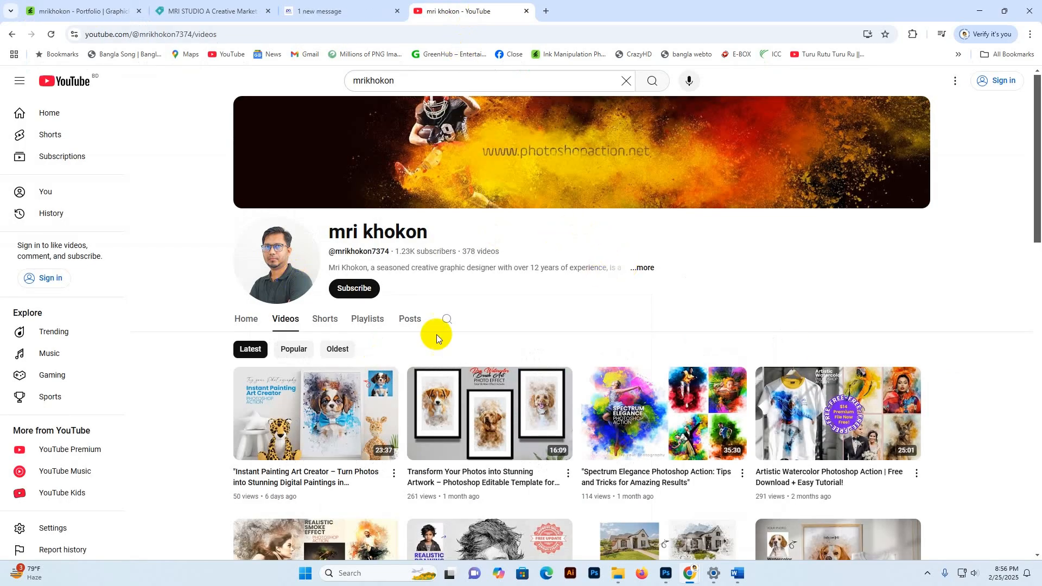
scroll(950, 299, "down", 4)
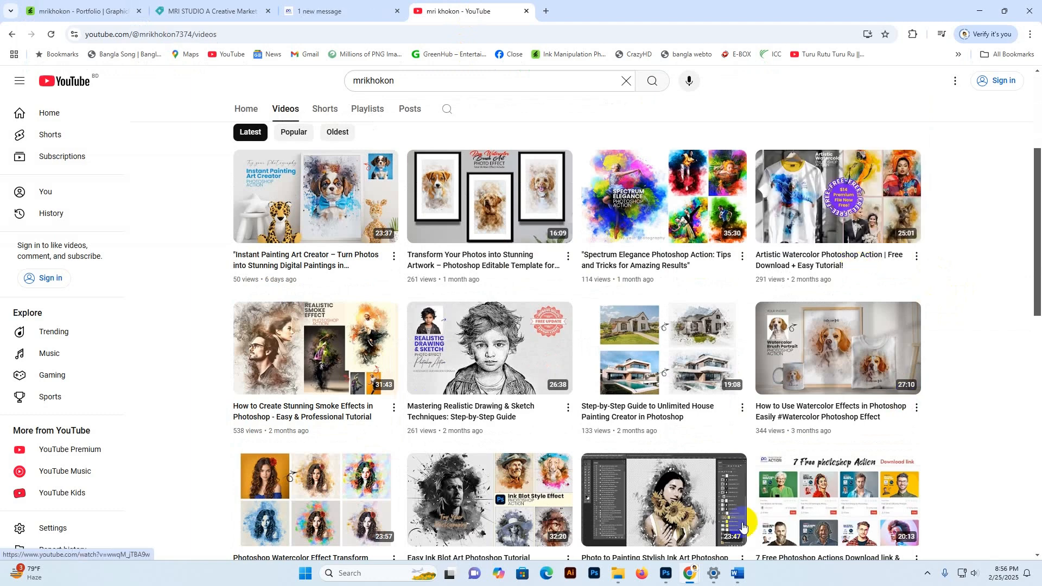
Open the woman-hat-straw-hat image from the pencil pro haching folder as a new document in Photoshop
left_click(666, 573)
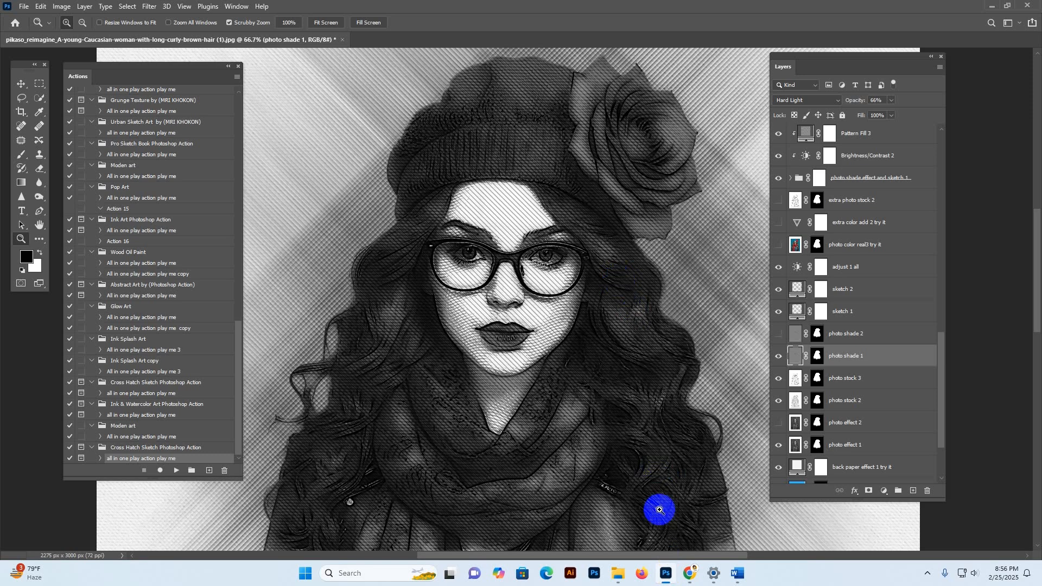
mouse_move(619, 580)
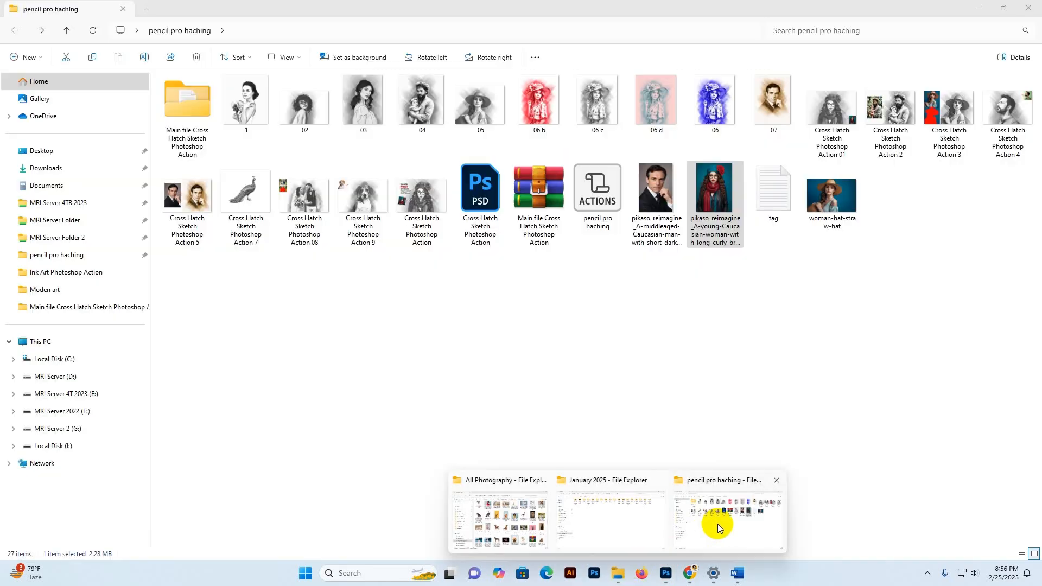
left_click(718, 524)
left_click(748, 376)
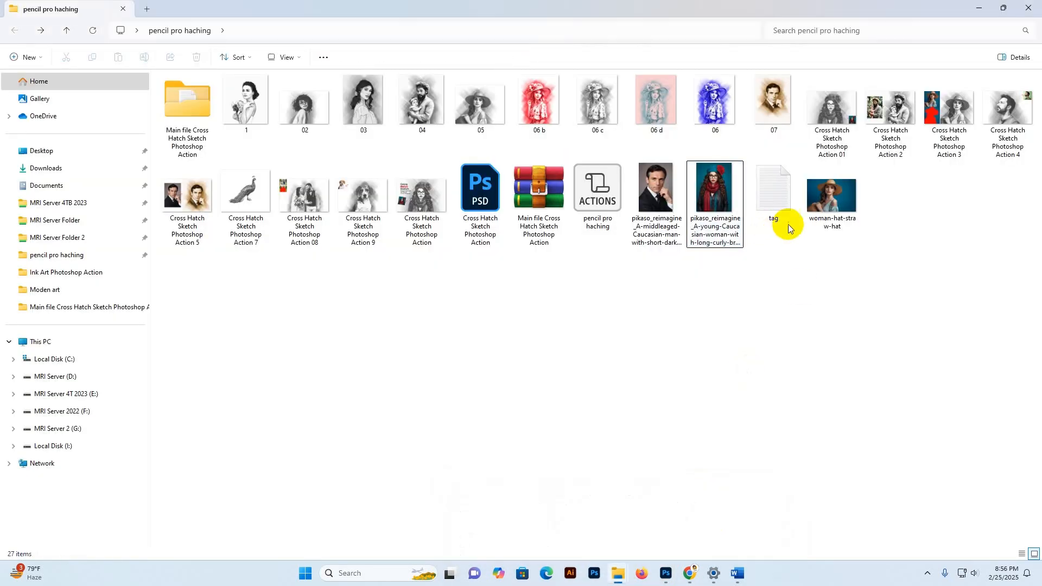
left_click(847, 206)
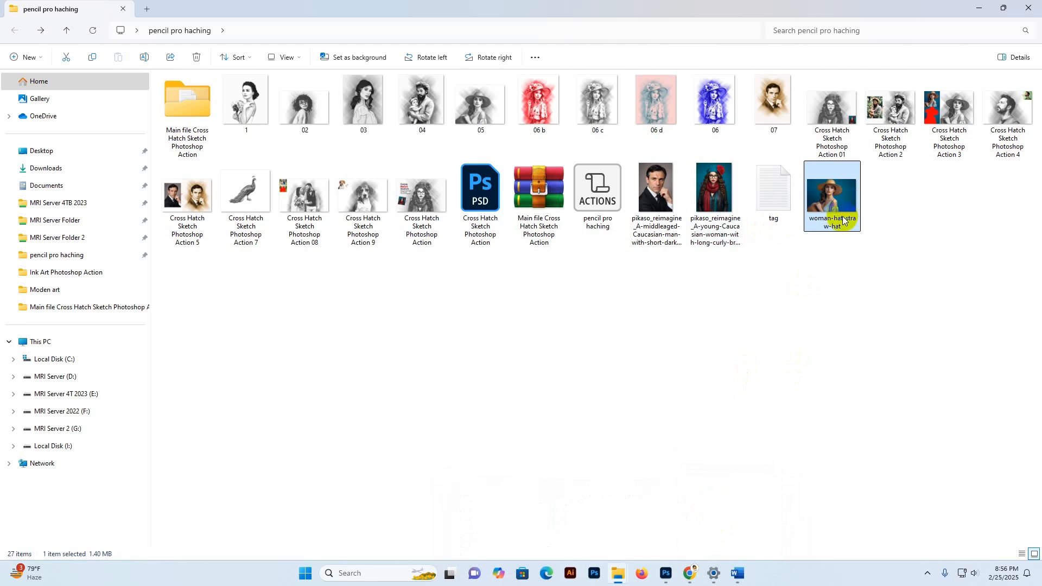
left_click_drag(845, 218, 671, 163)
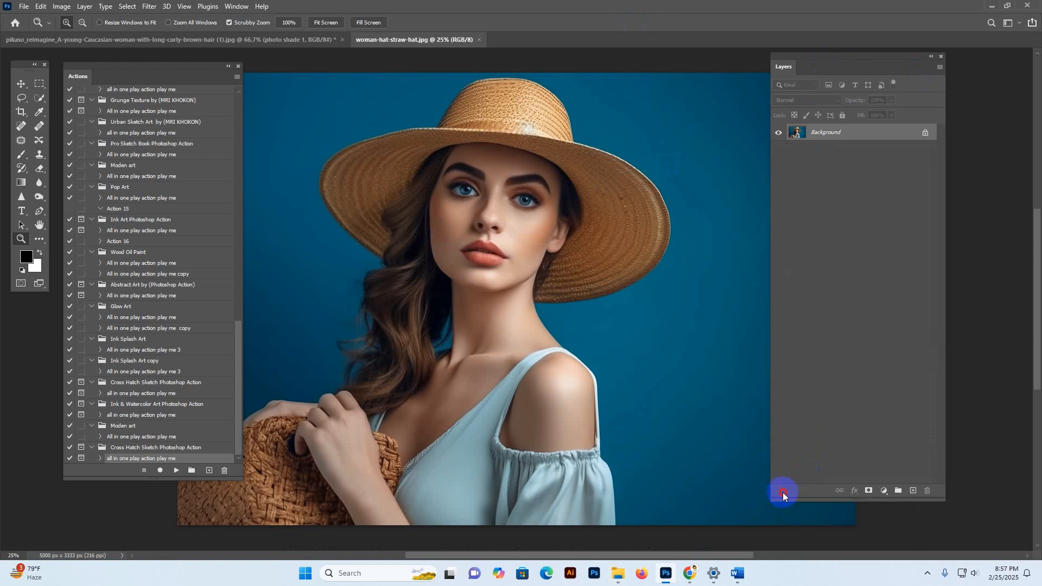
Move the Layers panel clear of the photo, and use the Crop tool to extend the canvas above the hat to about 3956 px high
left_click_drag(783, 493, 792, 488)
left_click_drag(804, 66, 841, 66)
left_click(542, 232, "alt")
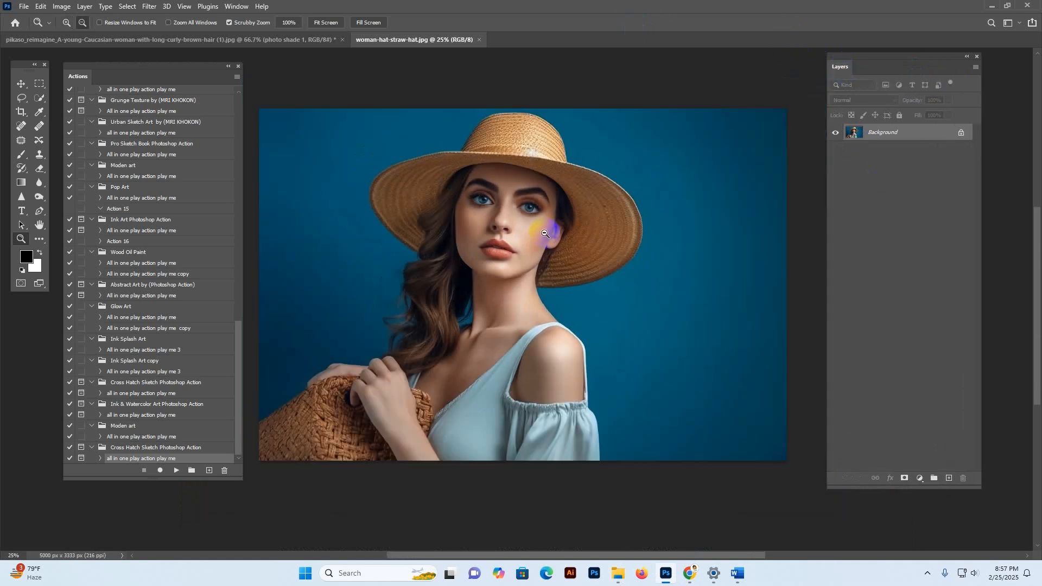
left_click(22, 112)
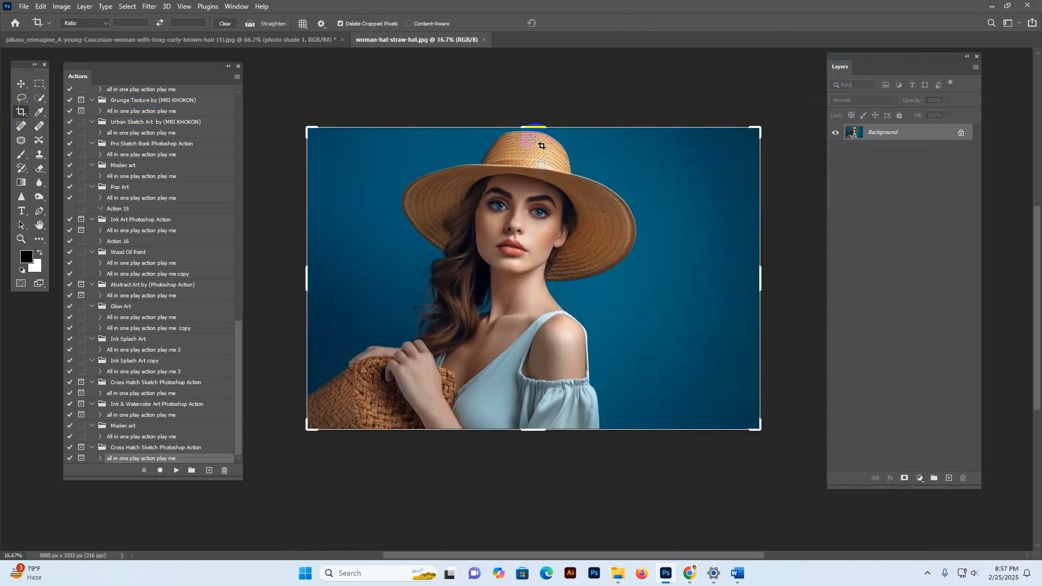
left_click_drag(534, 125, 530, 98)
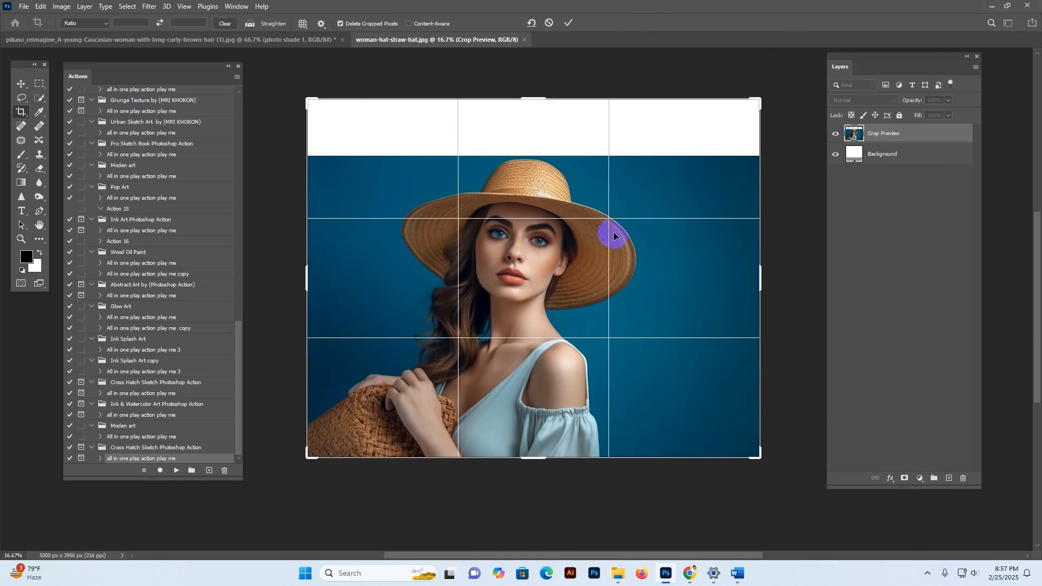
left_click(24, 86)
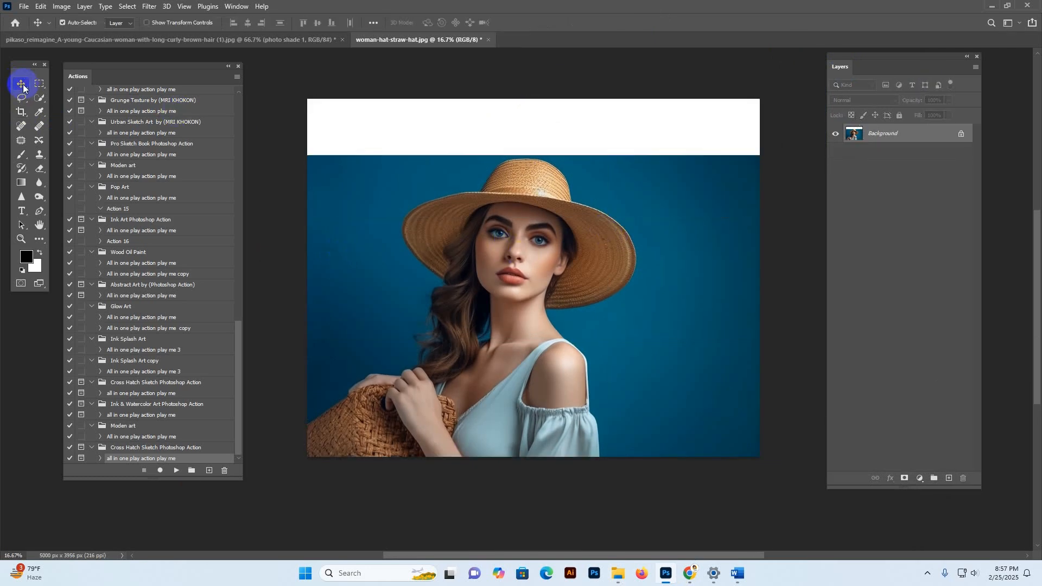
Resize the image proportionally to a width of 2500 pixels
left_click(60, 5)
left_click(70, 95)
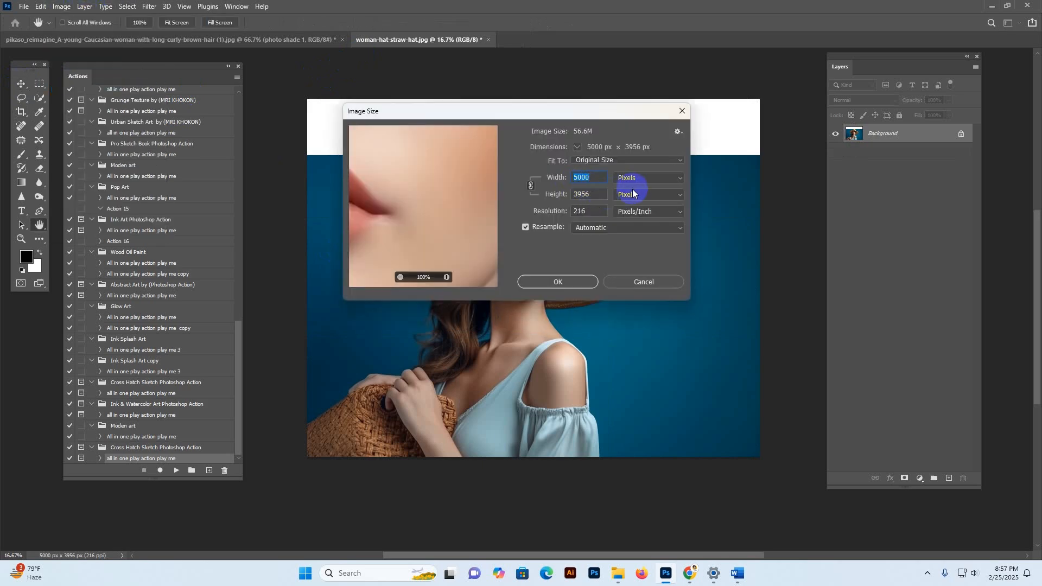
type("2500")
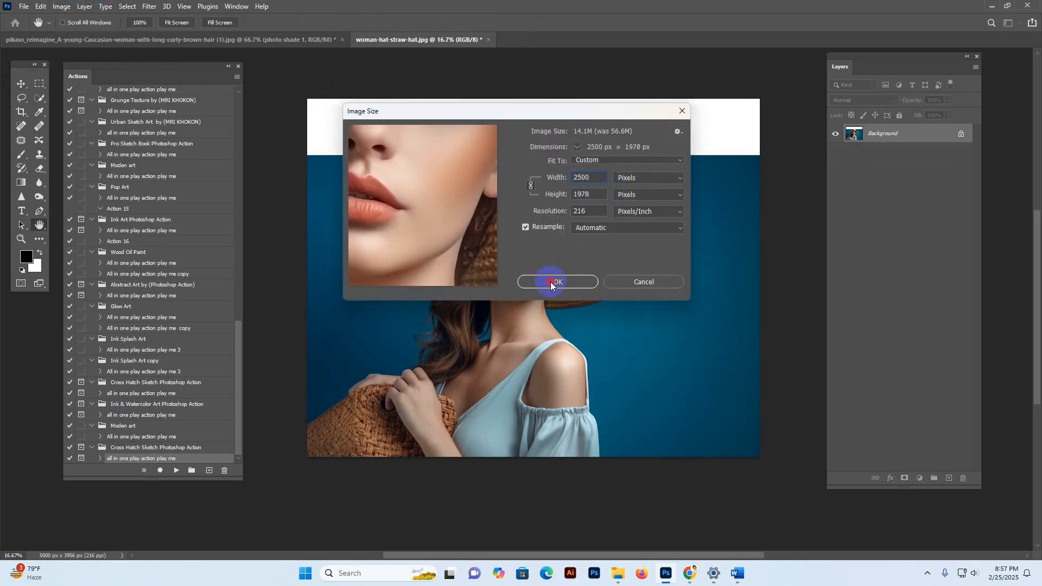
left_click(554, 283)
Check the resized image's color mode and bit depth
key("z")
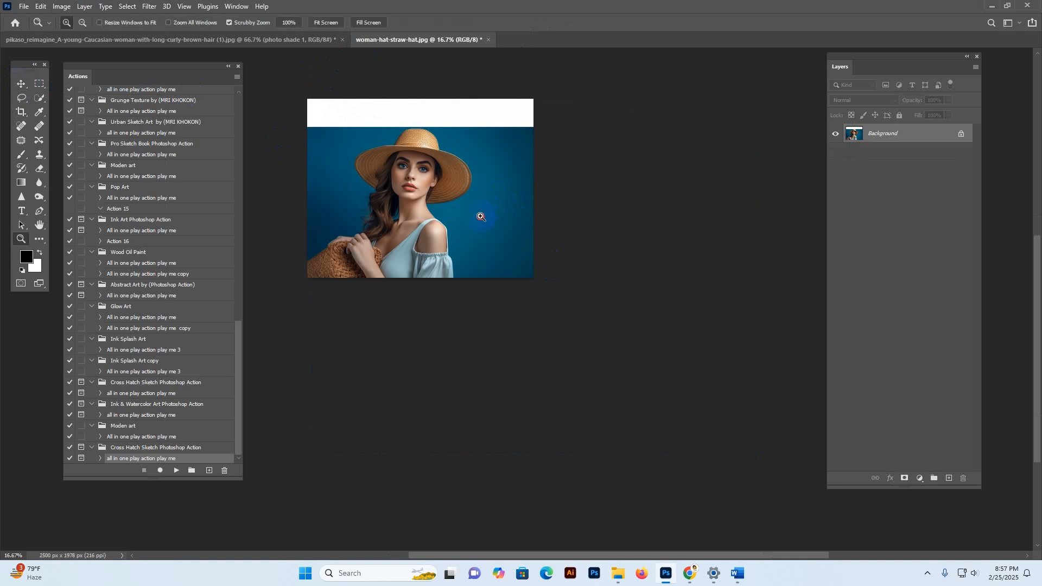
left_click(441, 210)
left_click(440, 210)
left_click_drag(616, 279, 567, 281)
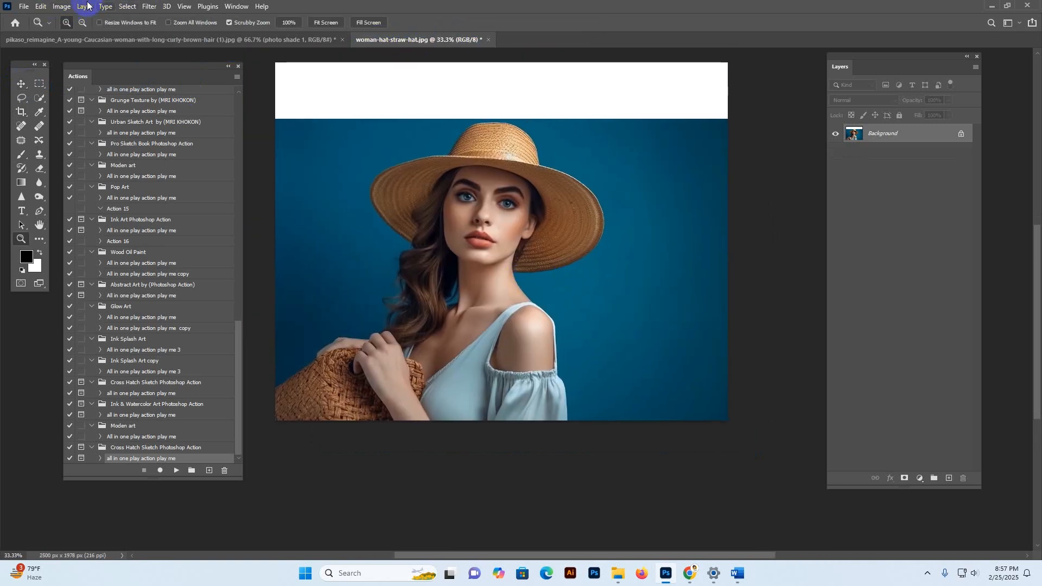
left_click(61, 6)
mouse_move(79, 18)
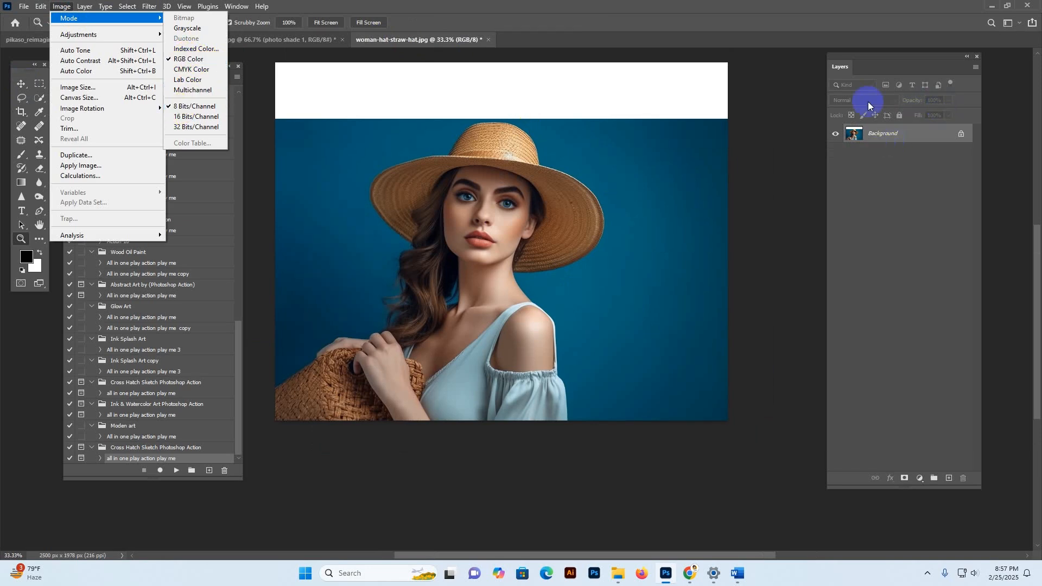
Create an automatic subject selection around the woman, her hat and her bag
left_click(852, 74)
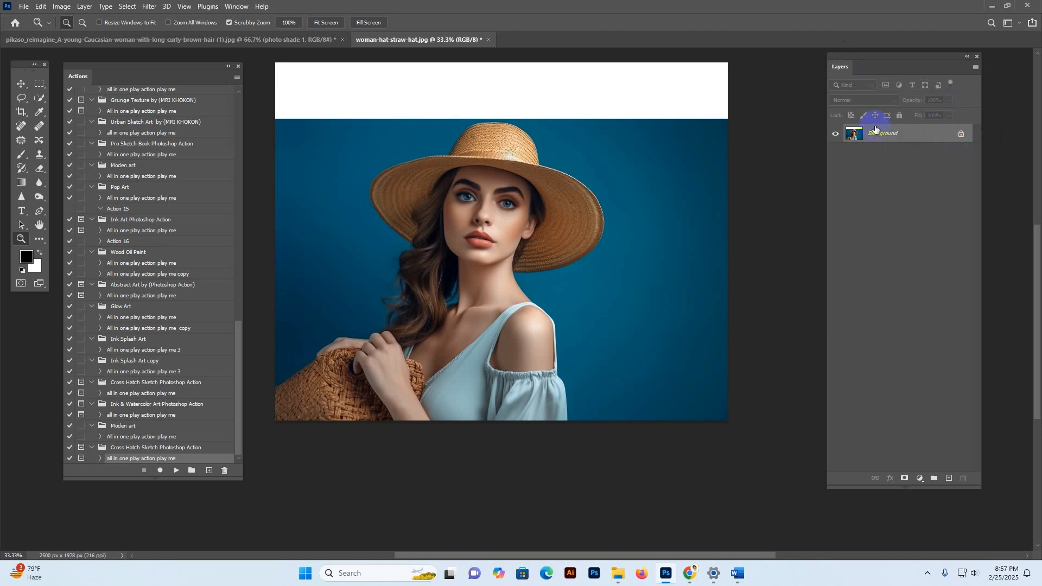
left_click(128, 6)
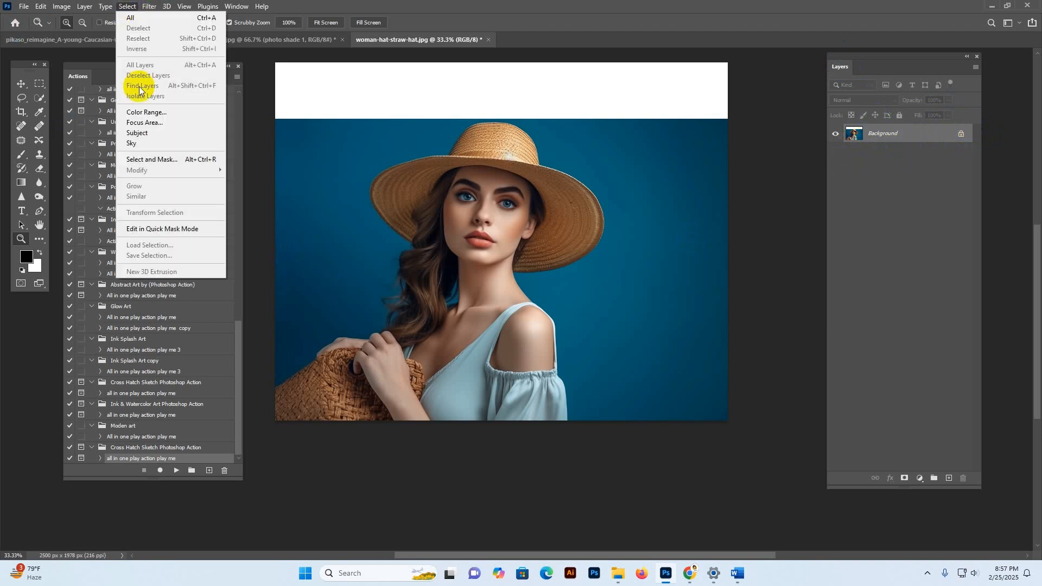
left_click(140, 134)
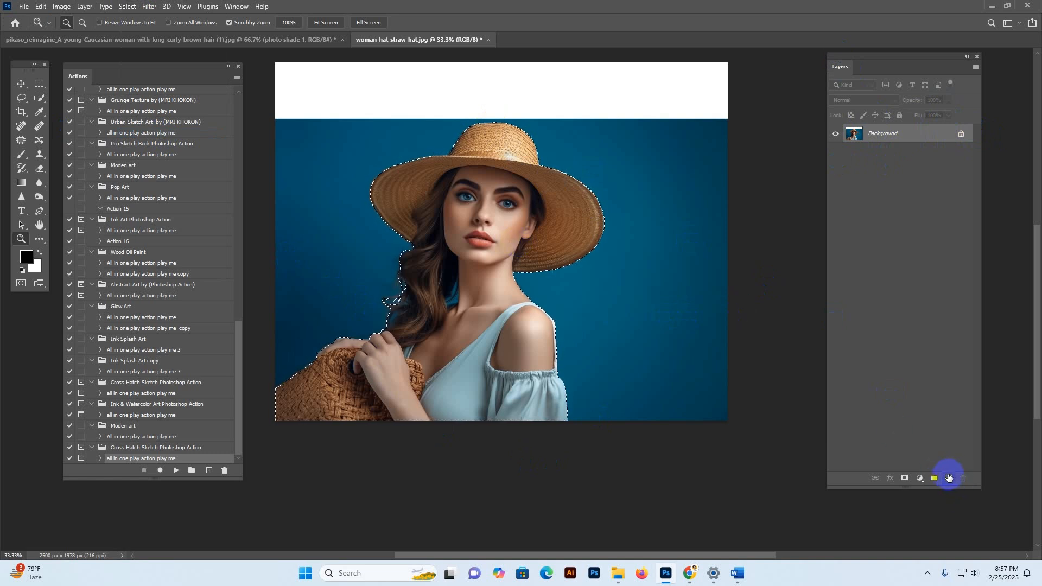
Add a new layer above the background and name it brush
left_click(949, 479)
double_click(892, 136)
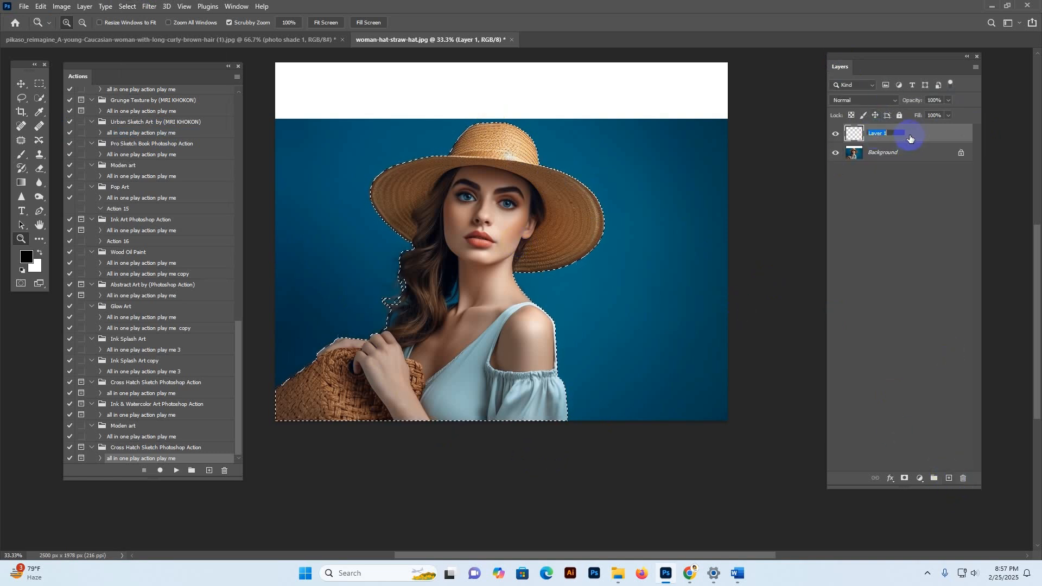
type("brush")
left_click(929, 138)
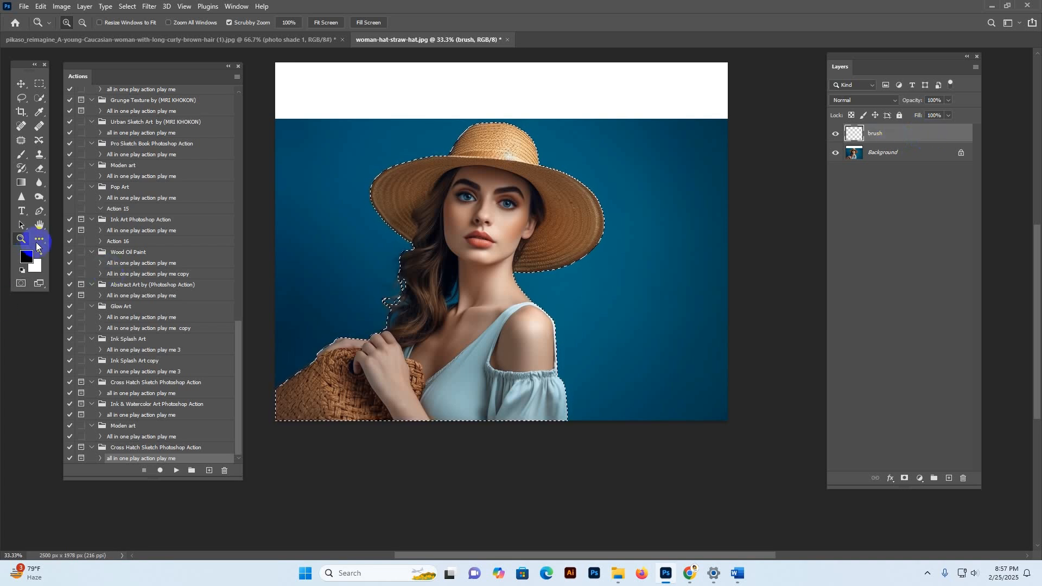
Set the foreground color to bright red and fill the selected woman with it on the brush layer using the Paint Bucket tool
key("d")
key("g")
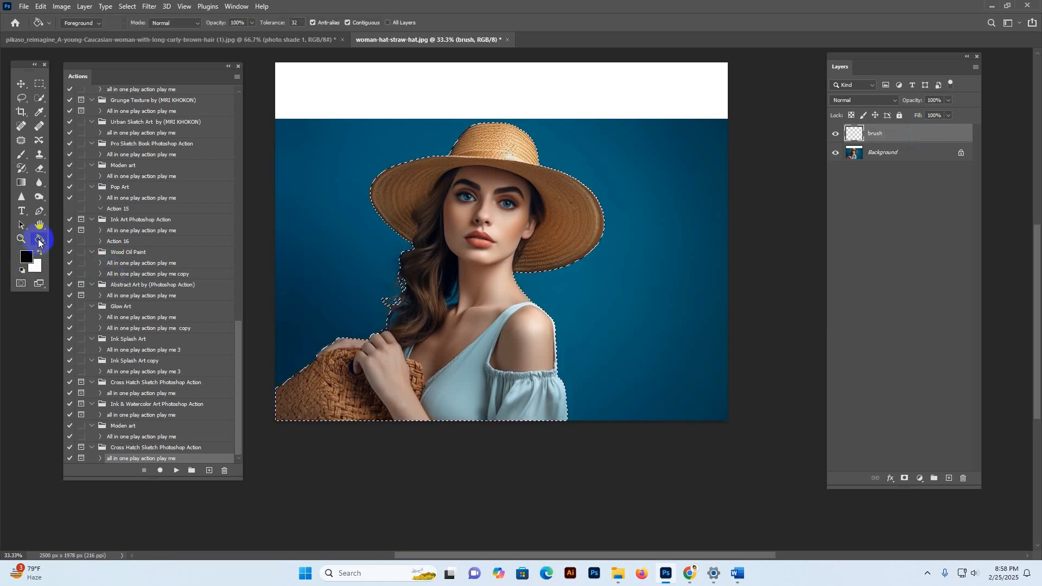
left_click(27, 256)
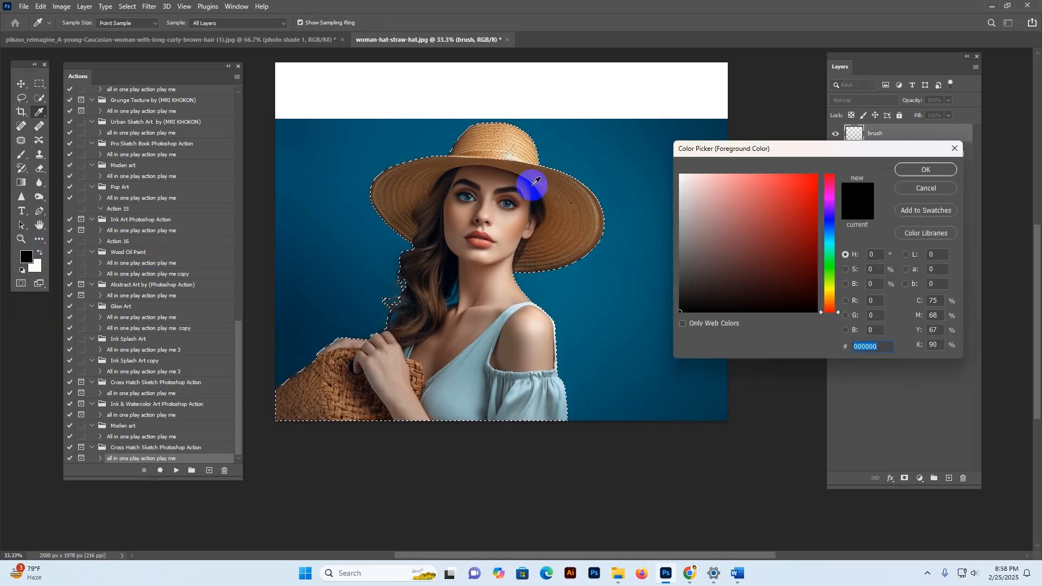
left_click(813, 225)
left_click(919, 170)
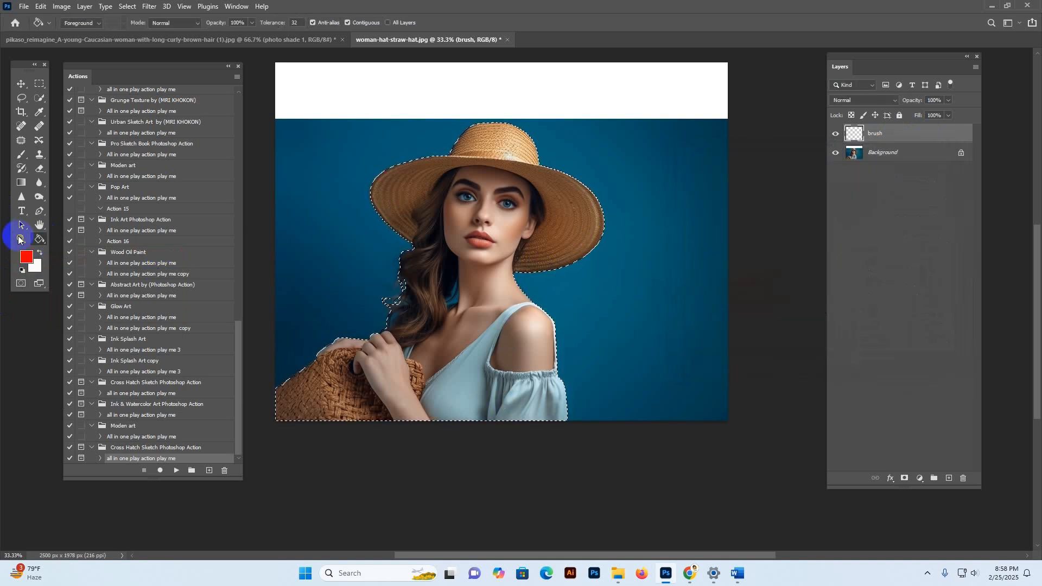
right_click(39, 239)
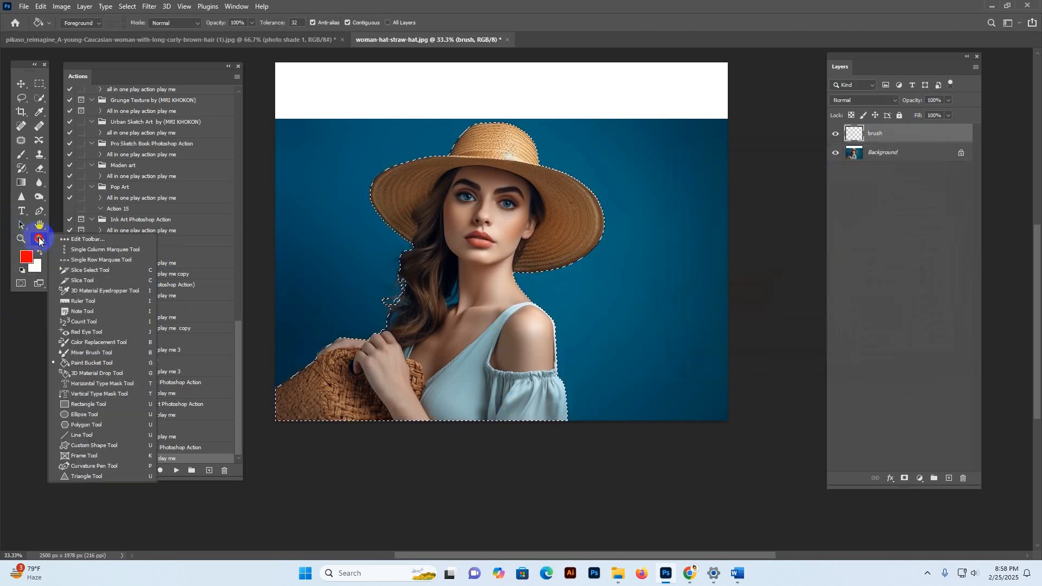
left_click(77, 363)
left_click(491, 224)
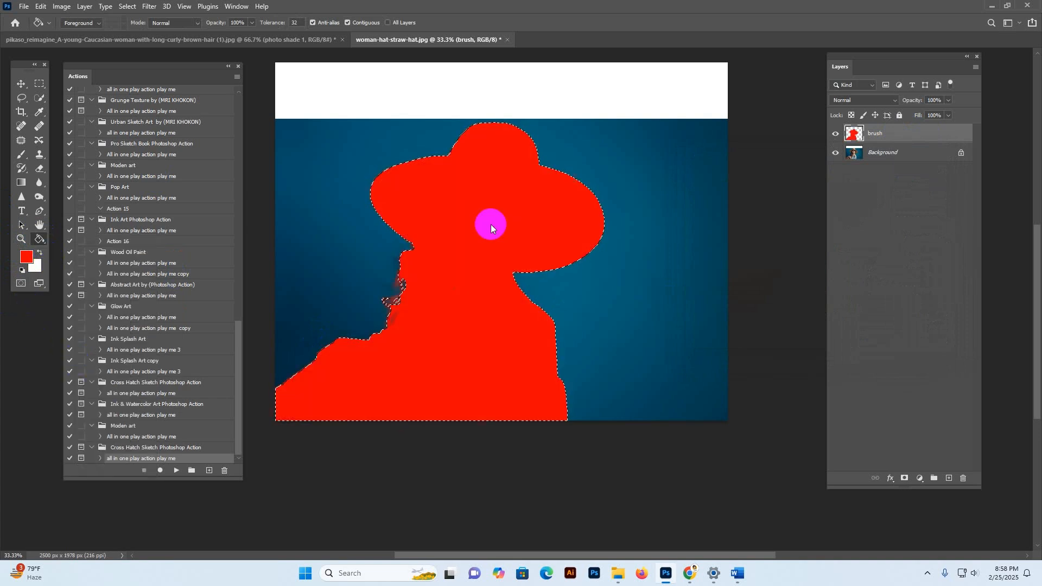
Clear the selection, run the "all in one play action play me" action of the Cross Hatch Sketch set, and dismiss its closing message
left_click(127, 6)
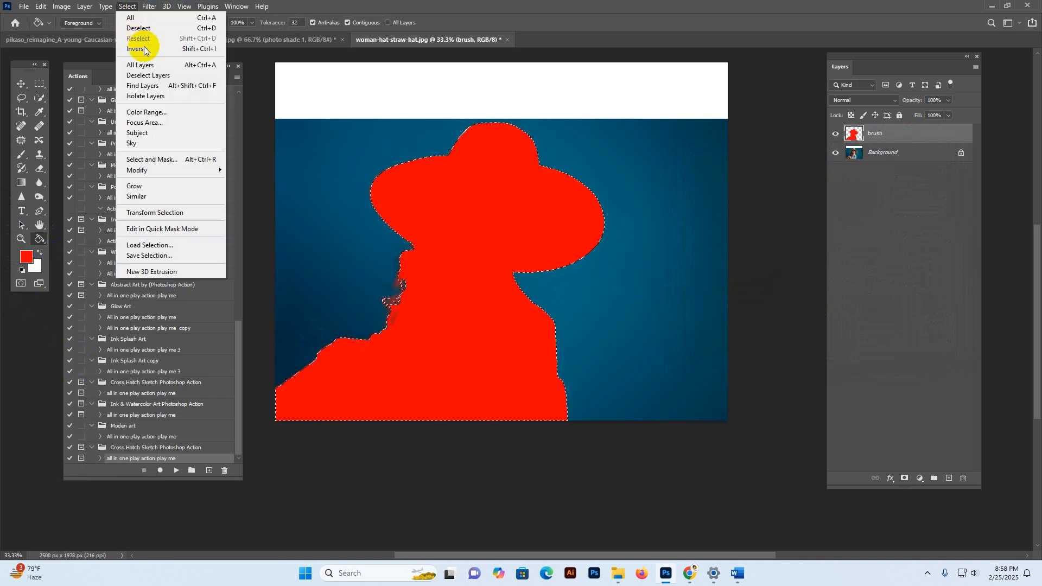
left_click(138, 28)
left_click(20, 83)
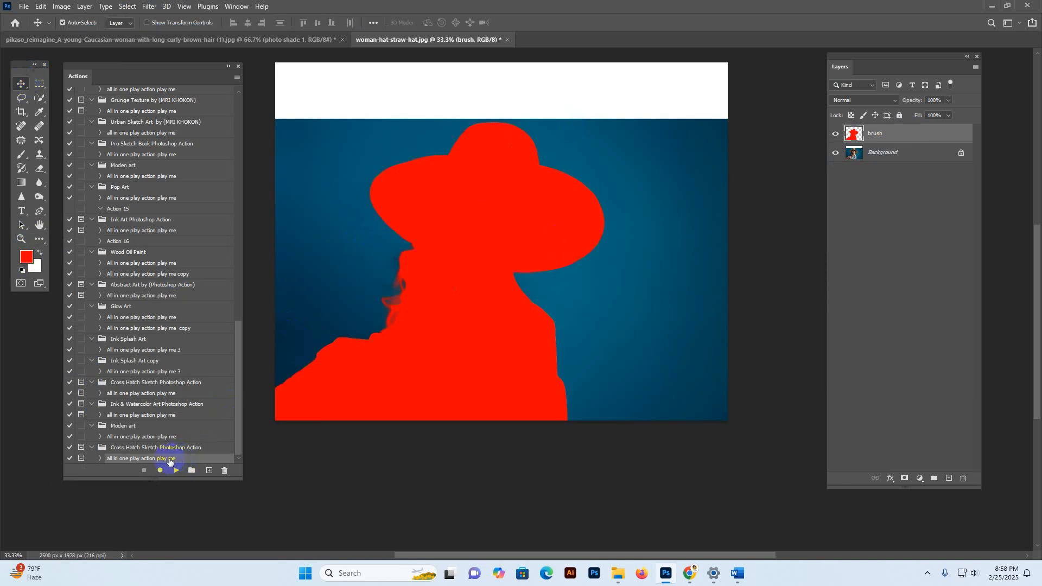
left_click(176, 470)
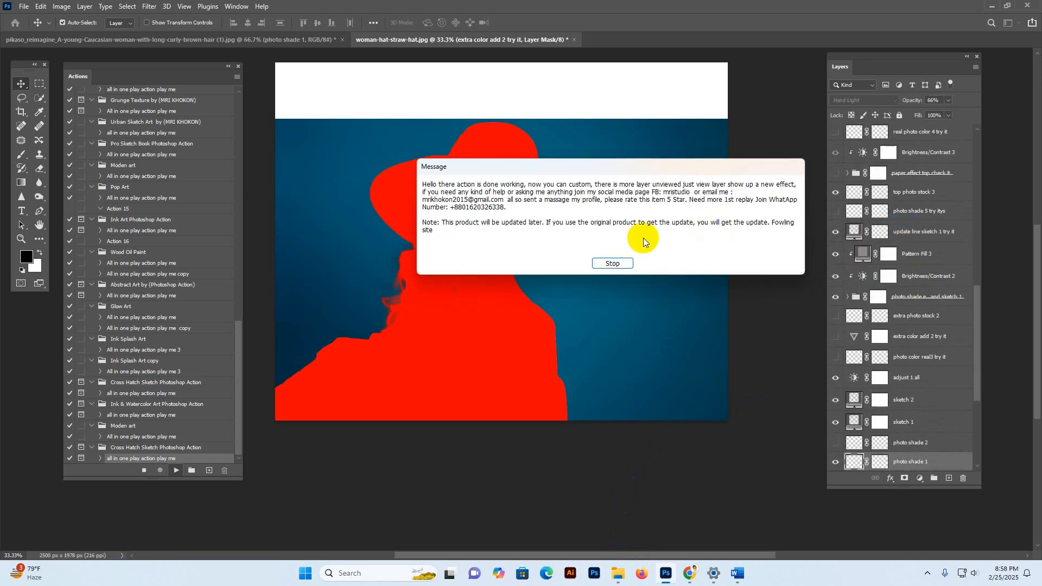
left_click(623, 263)
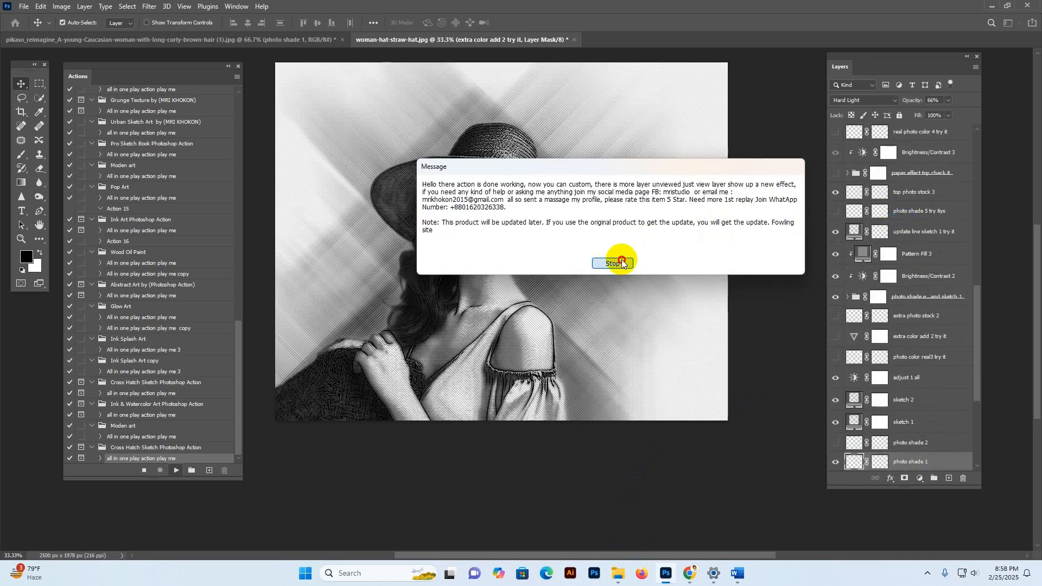
Examine the hatching on the woman's face up close, and enlarge the Layers panel to review the layers down to the background
key("z")
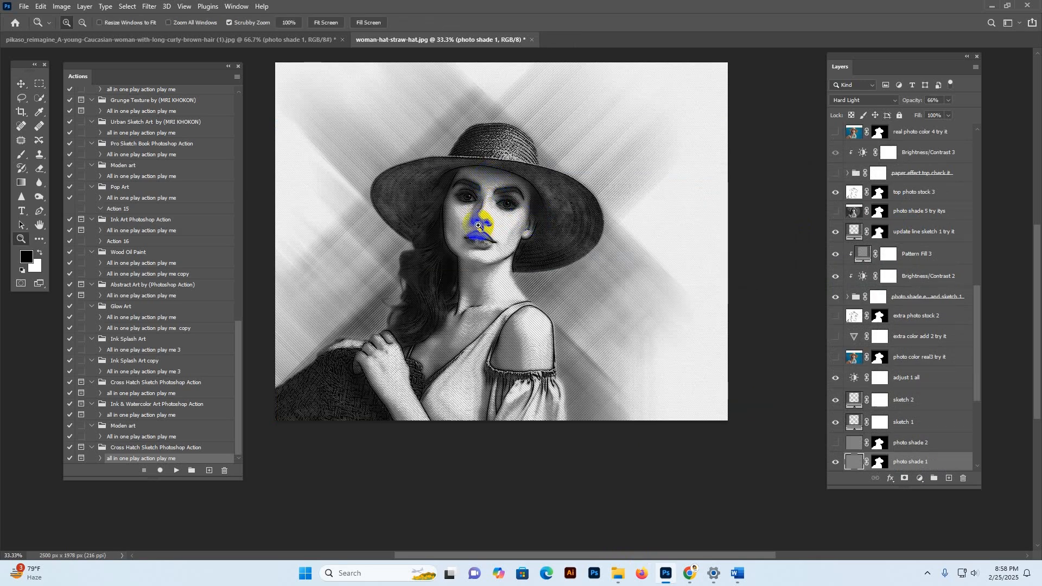
left_click(500, 211, "ctrl")
left_click(495, 210)
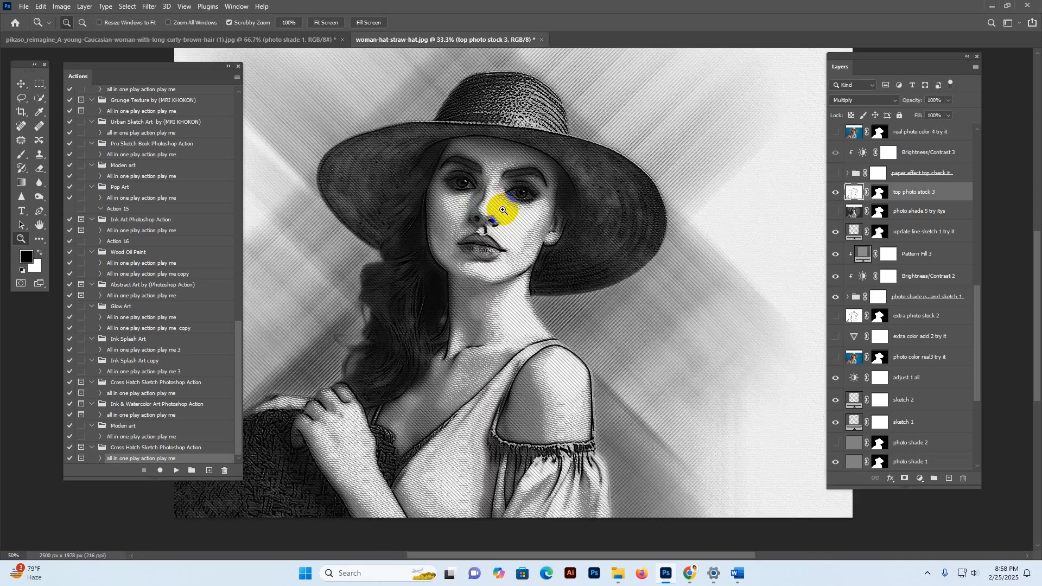
left_click_drag(546, 240, 607, 261)
left_click(608, 261, "alt")
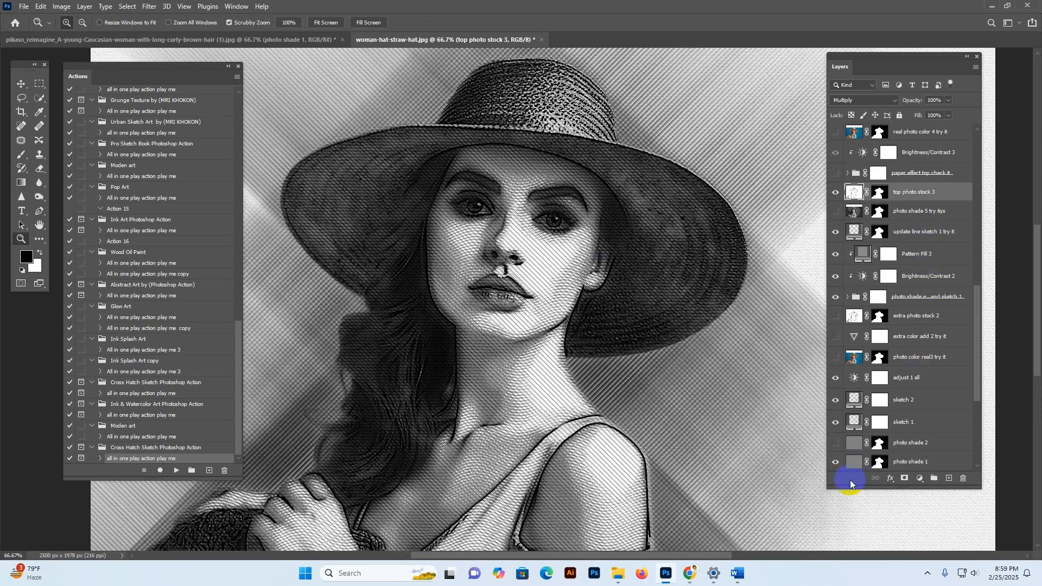
left_click_drag(825, 489, 789, 513)
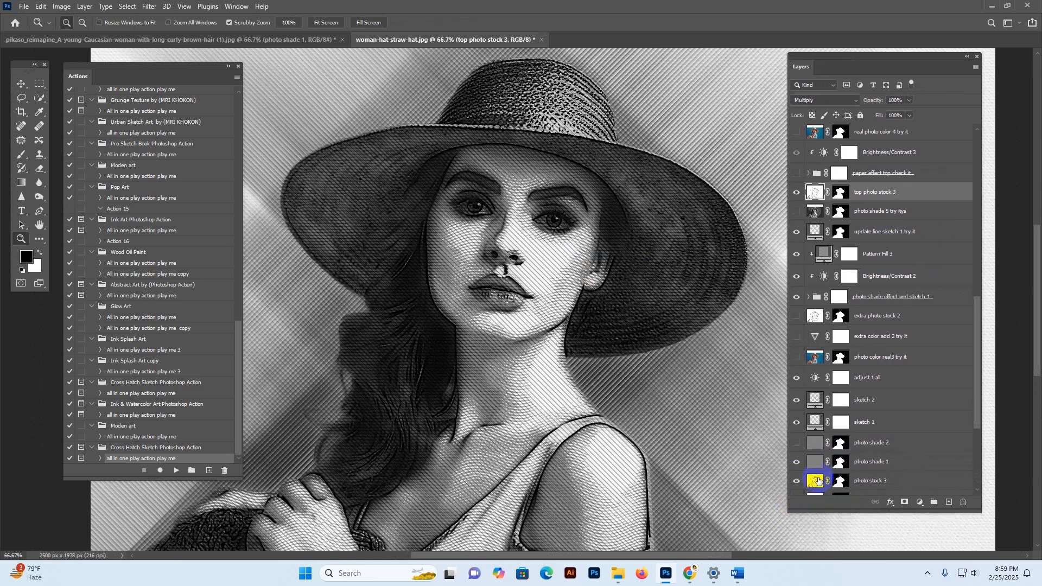
scroll(874, 380, "down", 5)
scroll(876, 383, "down", 1)
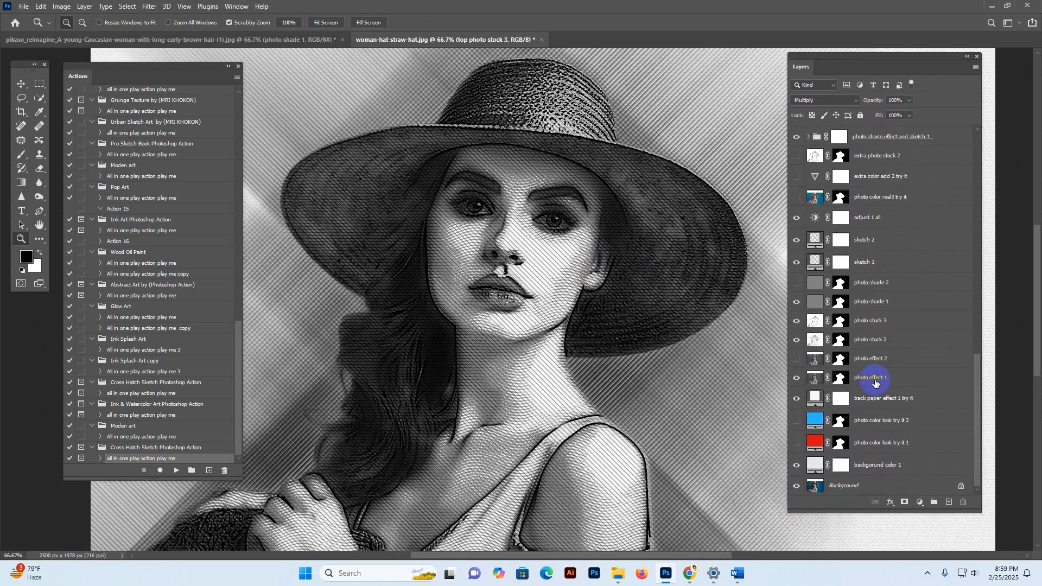
Switch to the curly-brown-hair document, move the Layers panel off the artwork, and show the red "photo color look try it 1" layer
left_click(172, 40)
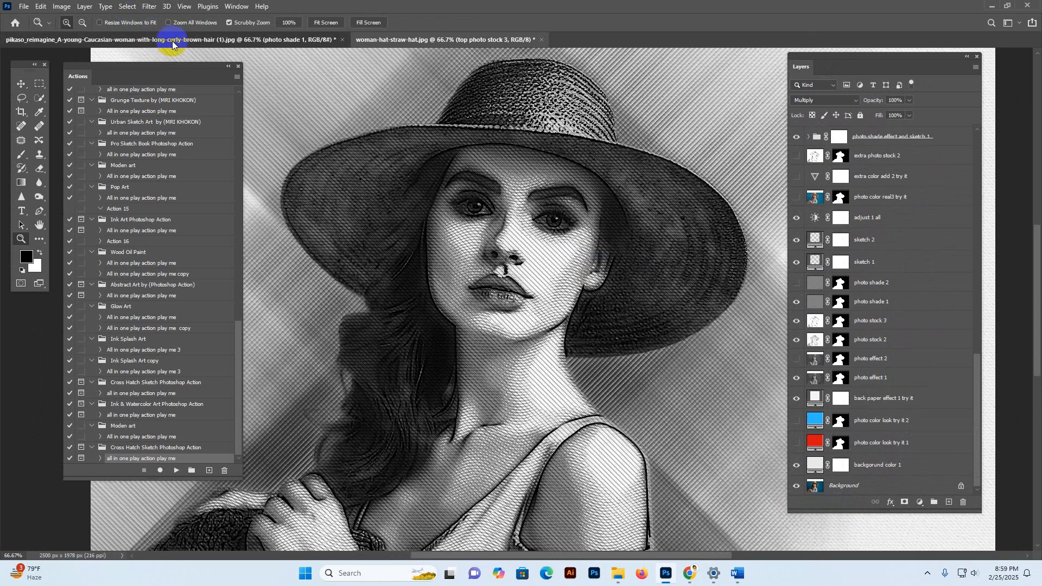
left_click_drag(815, 67, 879, 66)
scroll(896, 282, "down", 3)
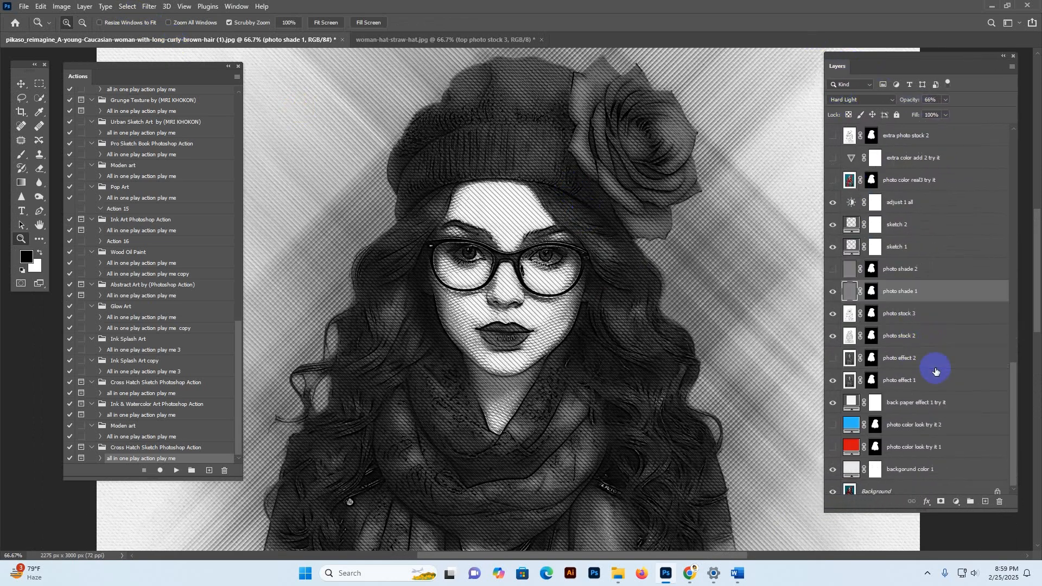
scroll(936, 371, "down", 1)
left_click(920, 443)
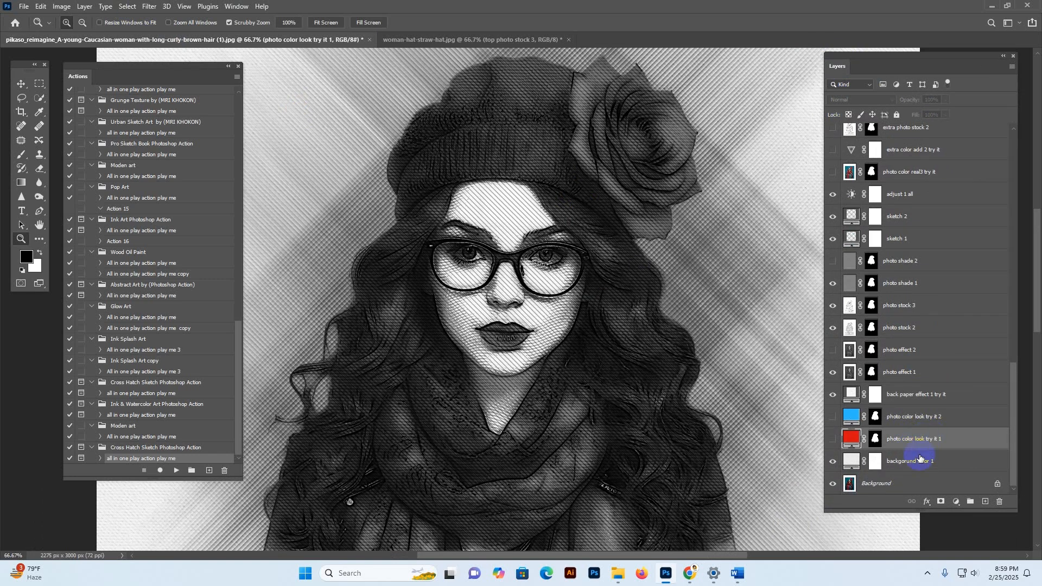
left_click(832, 440)
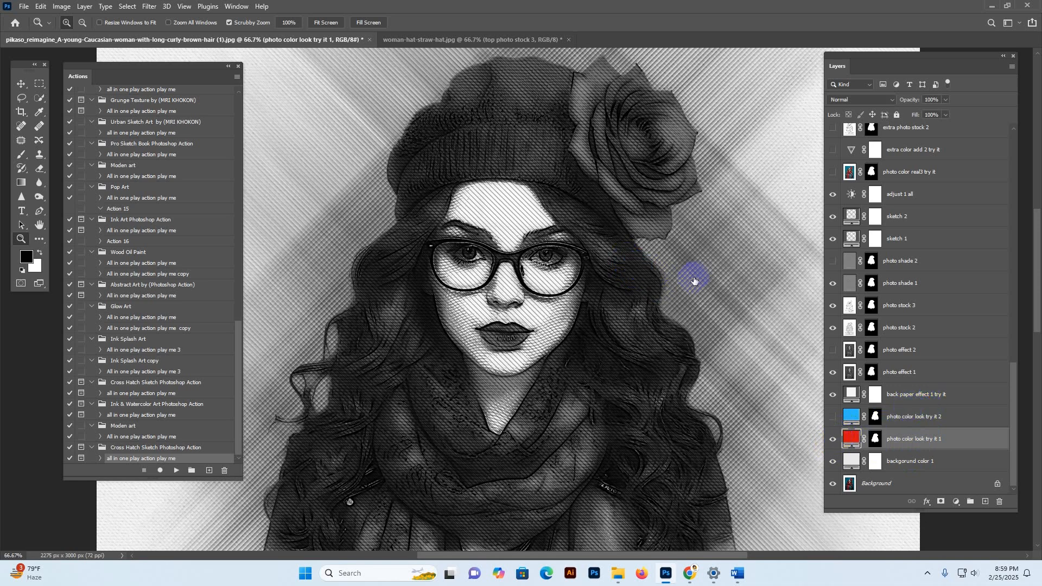
key("ctrl+shift+z")
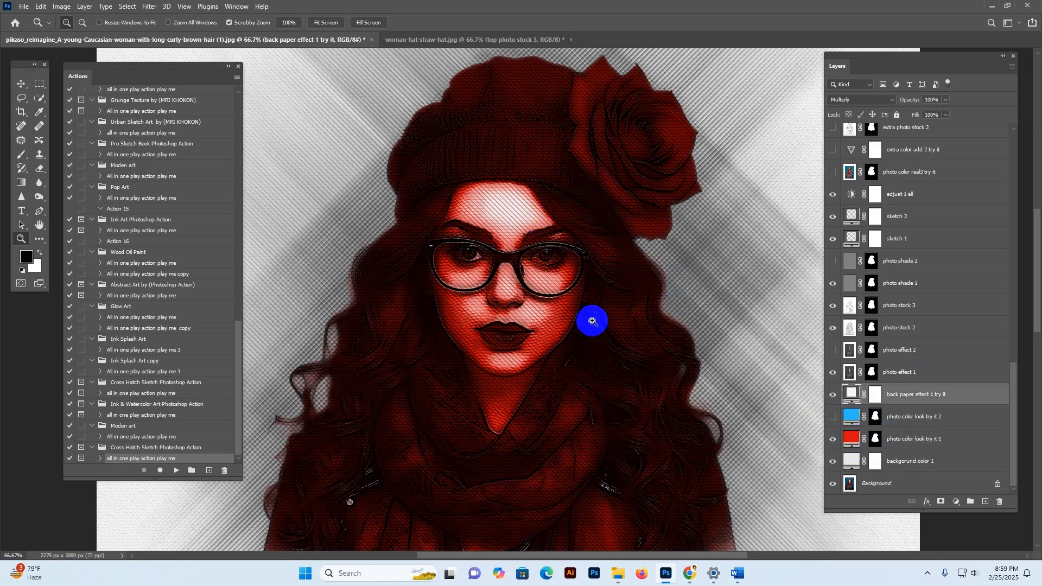
Slightly lower the contrast of the "adjust 1 all" Brightness/Contrast adjustment layer
left_click(876, 195)
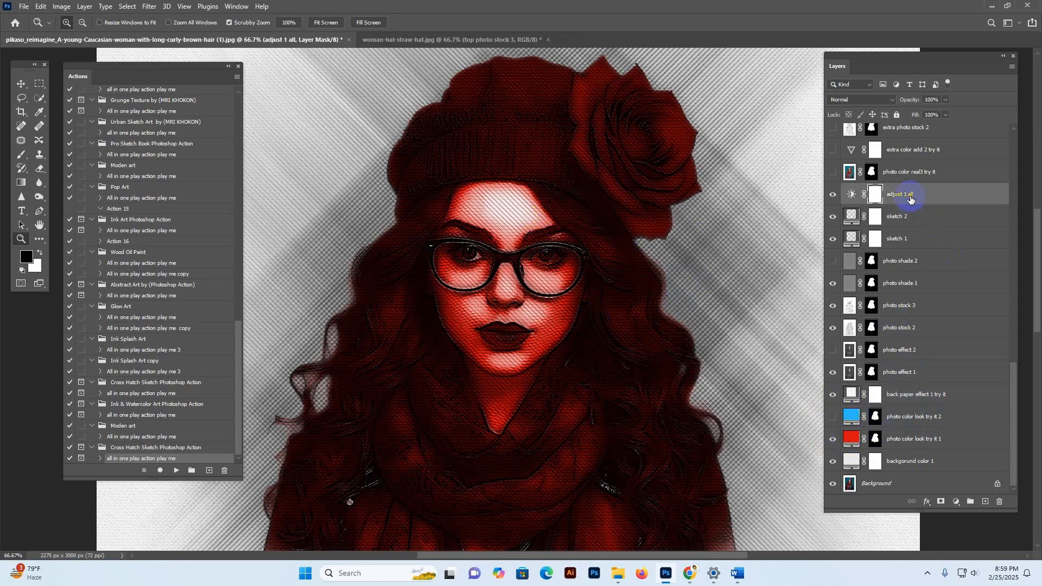
double_click(851, 195)
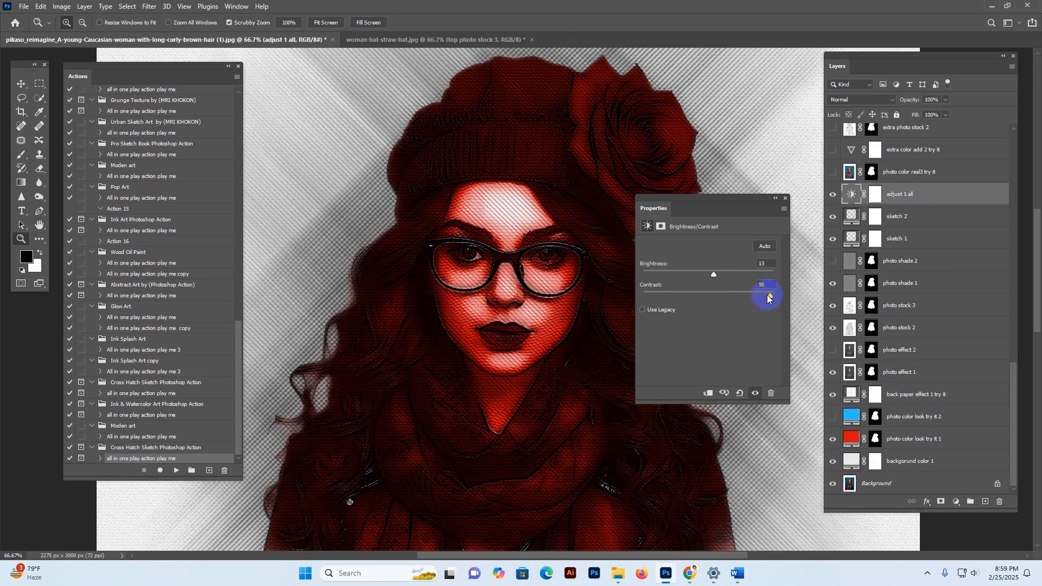
left_click_drag(769, 298, 760, 298)
left_click(786, 199)
Hide the red "photo color look try it 1" layer and show the blue "photo color look try it 2" layer instead
left_click(851, 438)
left_click(833, 438)
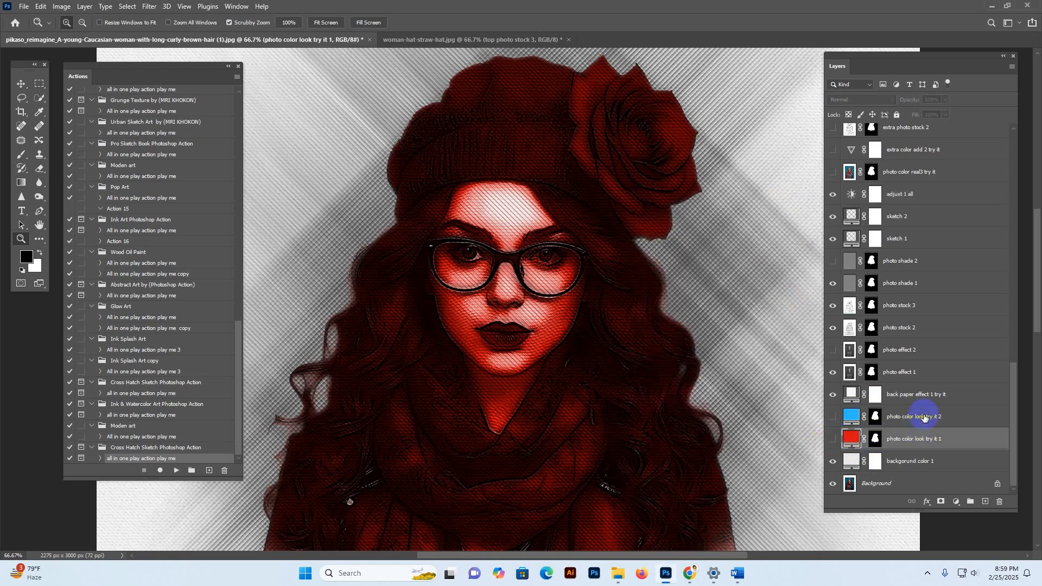
left_click(925, 417)
left_click(833, 417)
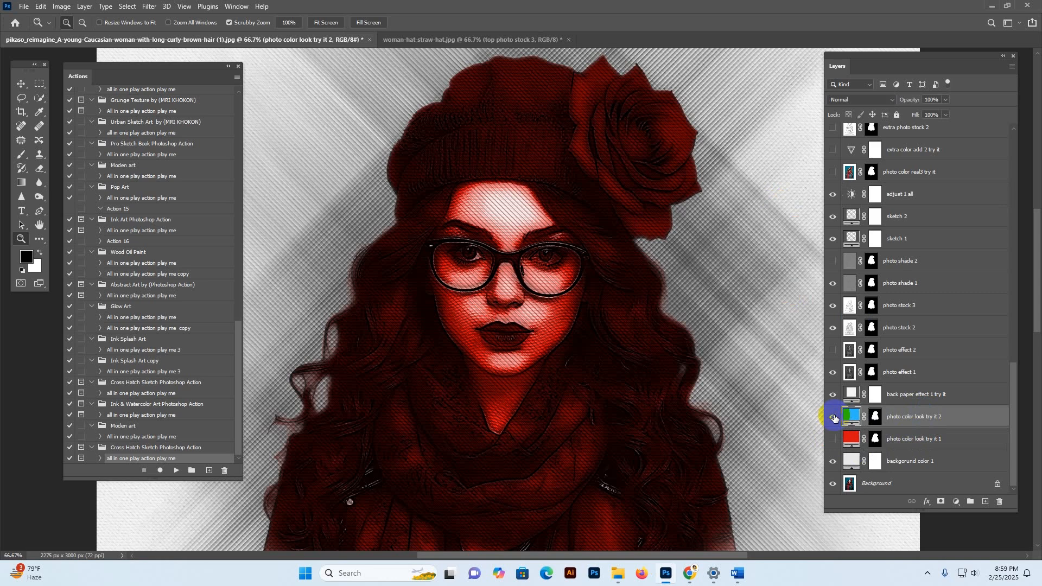
Recolor the "photo color look try it 2" fill to pink after trying blue, purple and magenta, and hide that layer
left_click(853, 416)
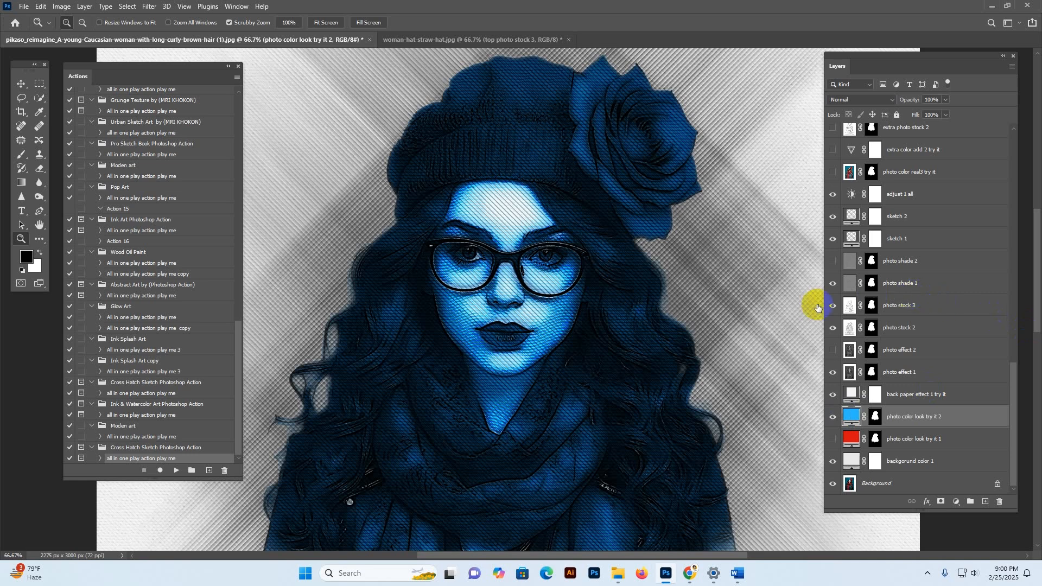
double_click(854, 416)
left_click(829, 221)
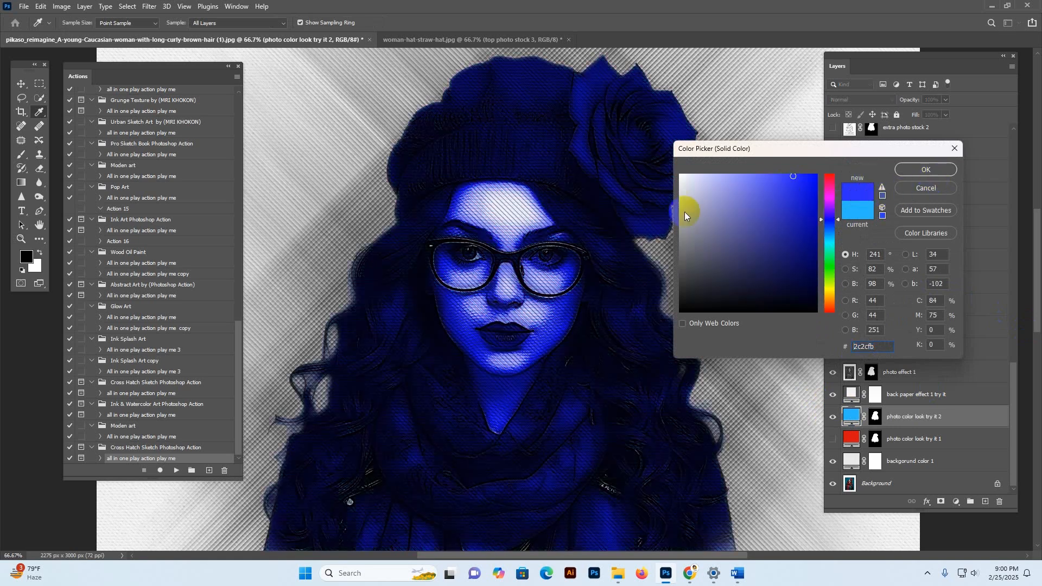
left_click(830, 188)
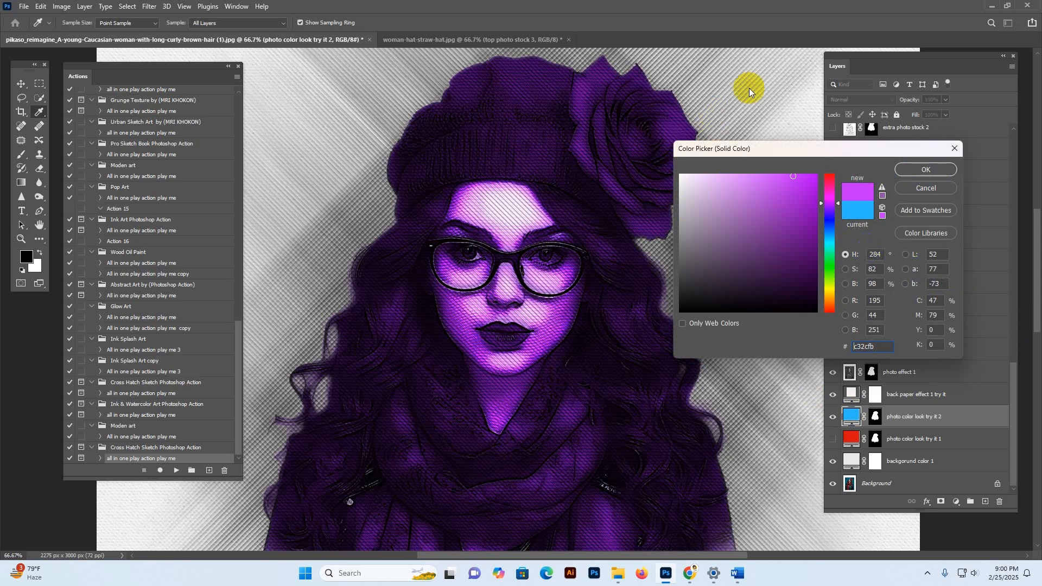
left_click(414, 210)
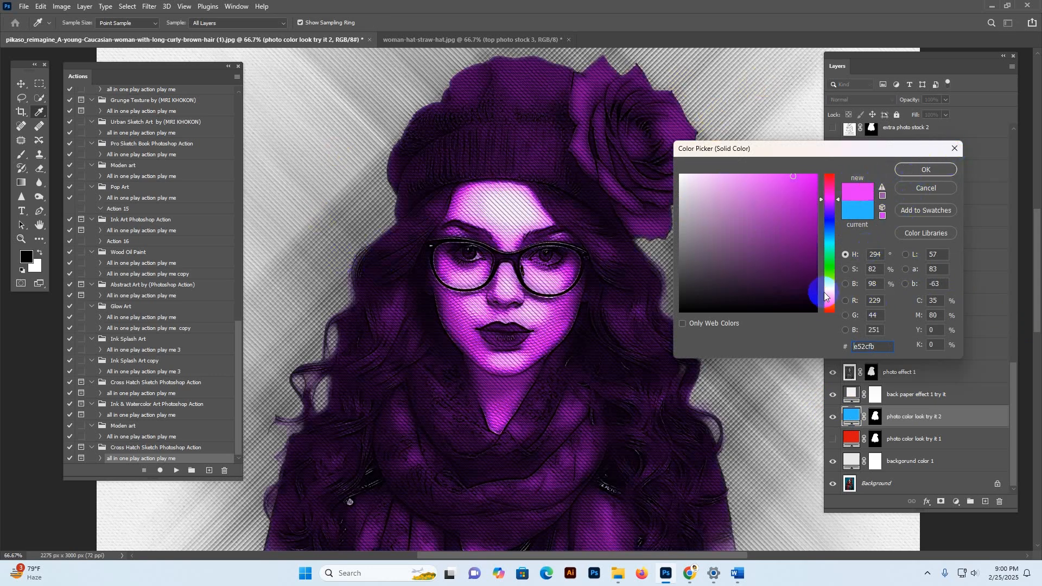
left_click(830, 183)
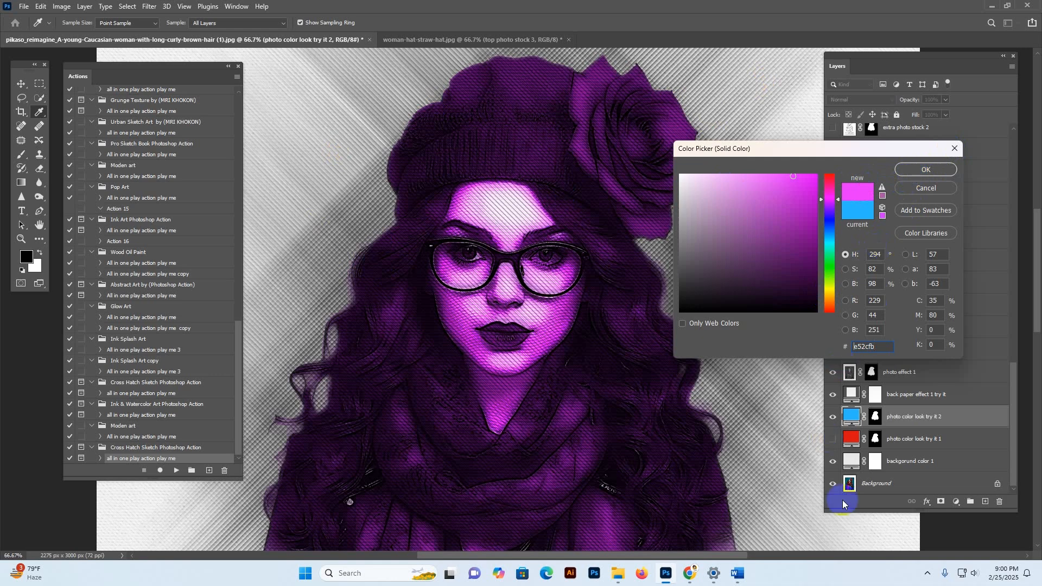
left_click(929, 171)
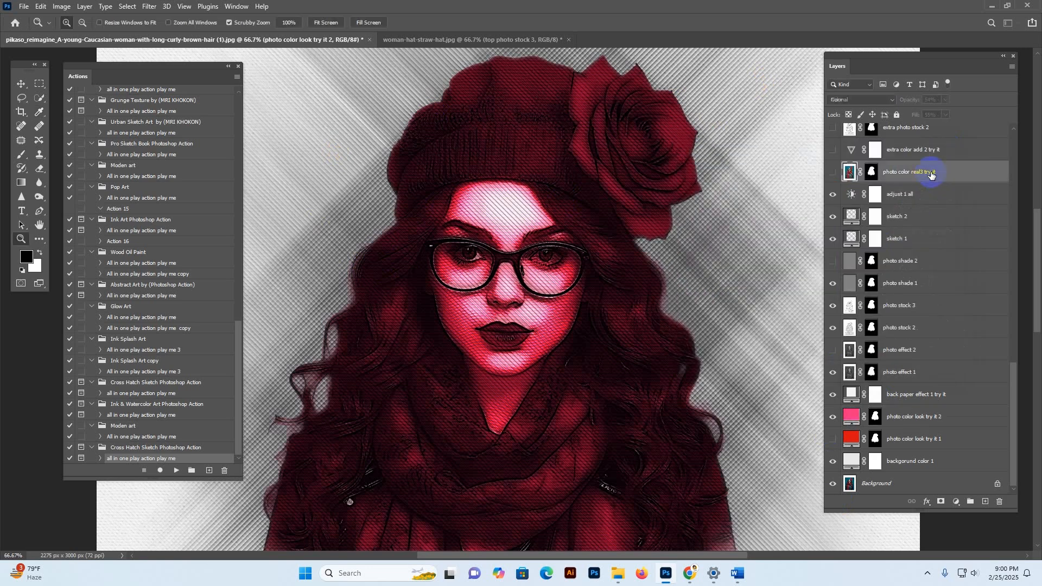
left_click(906, 421)
left_click(833, 417)
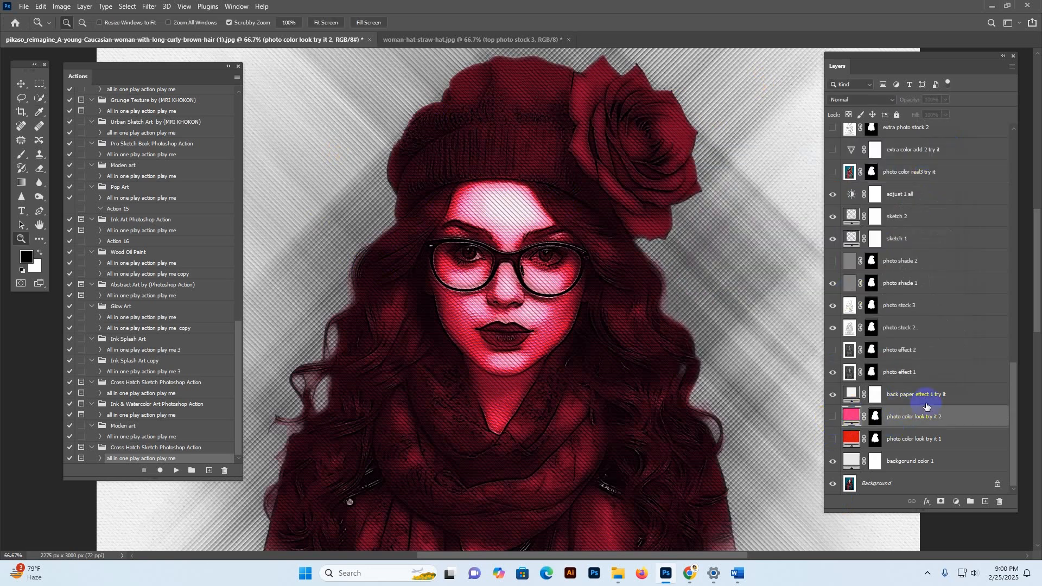
Preview the "photo effect 2" layer by showing it briefly and hiding it again
left_click(921, 352)
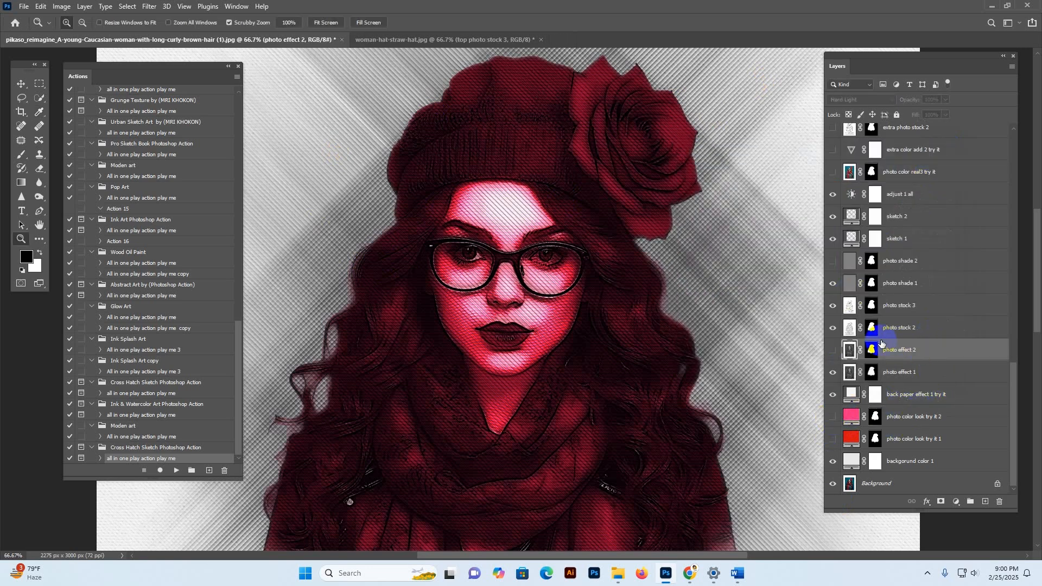
left_click(835, 353)
left_click(834, 353)
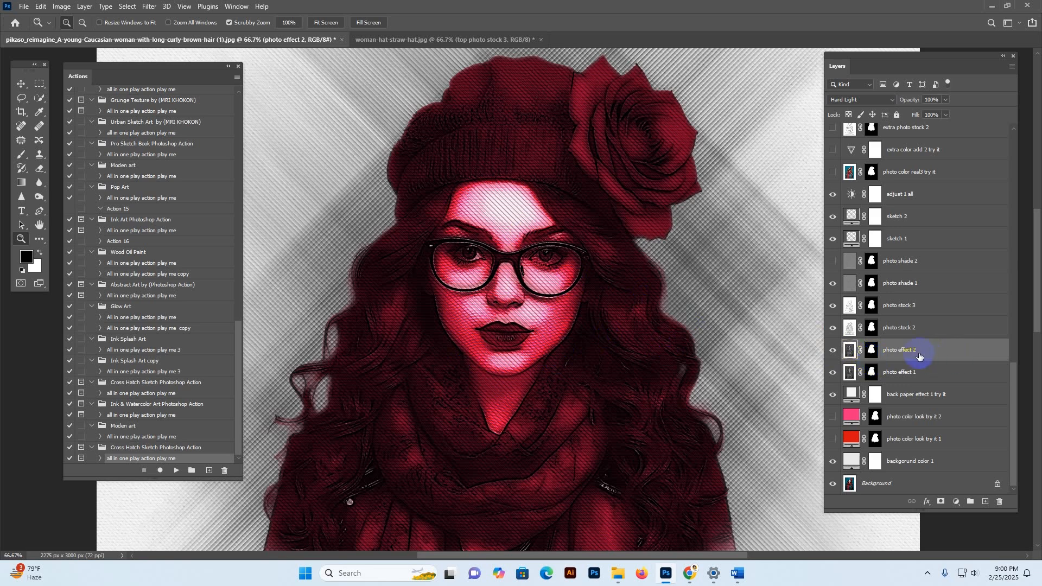
key("ctrl+z")
left_click(833, 351)
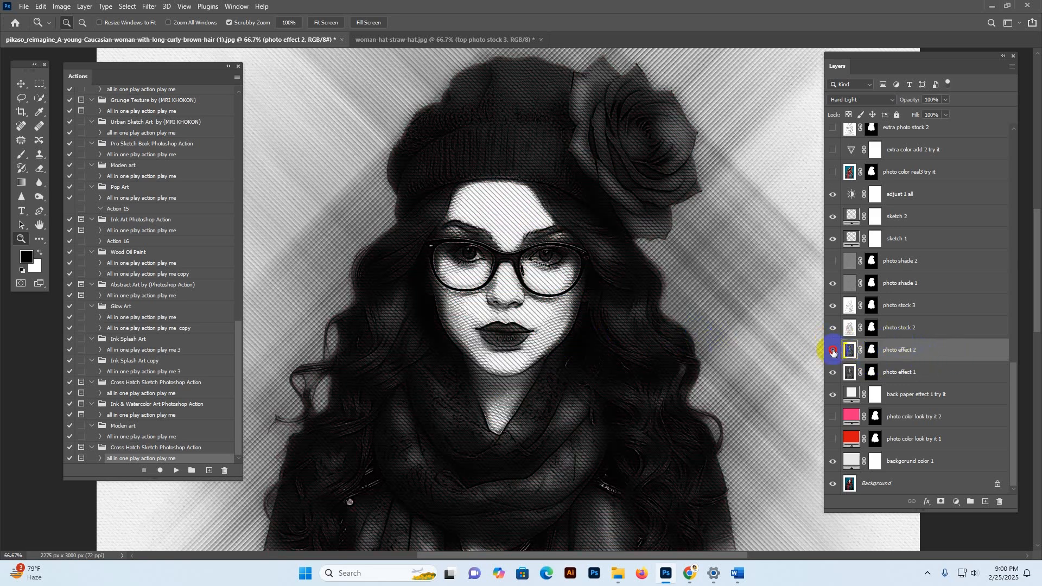
Preview the "photo shade 2" layer, and go through the "sketch 1", "sketch 2" and "adjust 1 all" layers
left_click(853, 263)
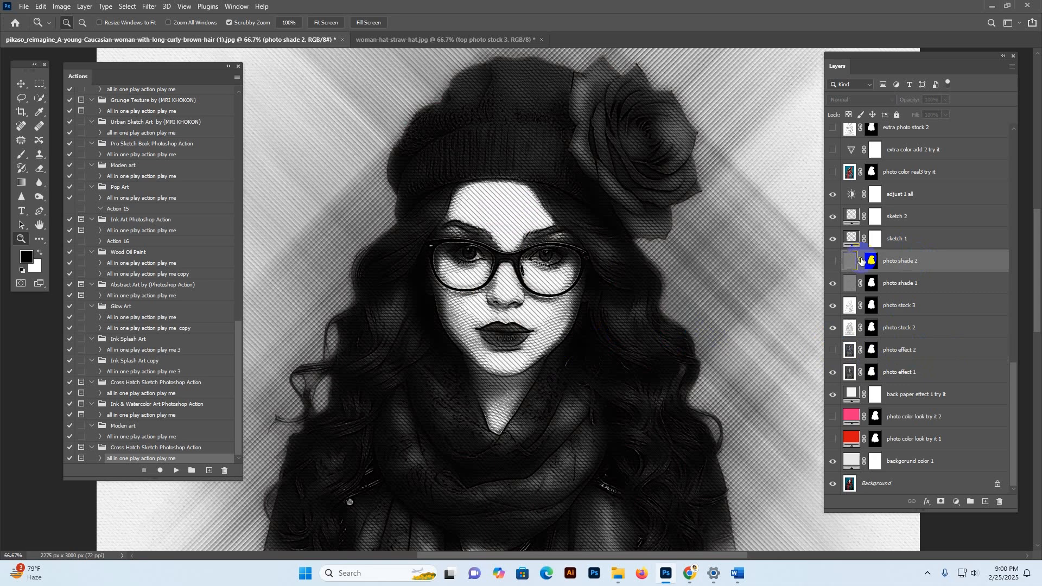
left_click(832, 262)
left_click(870, 240)
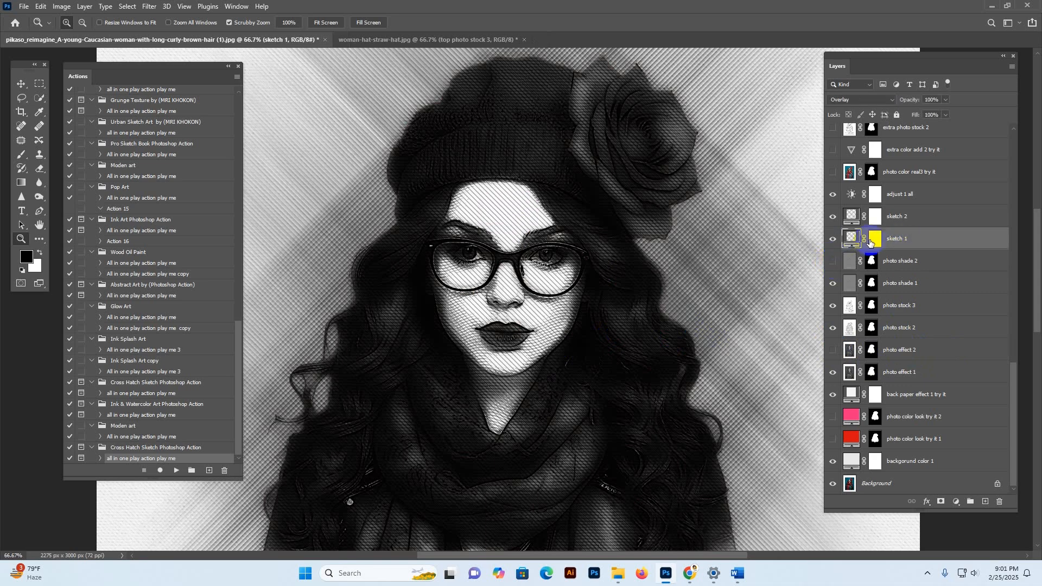
left_click(918, 234)
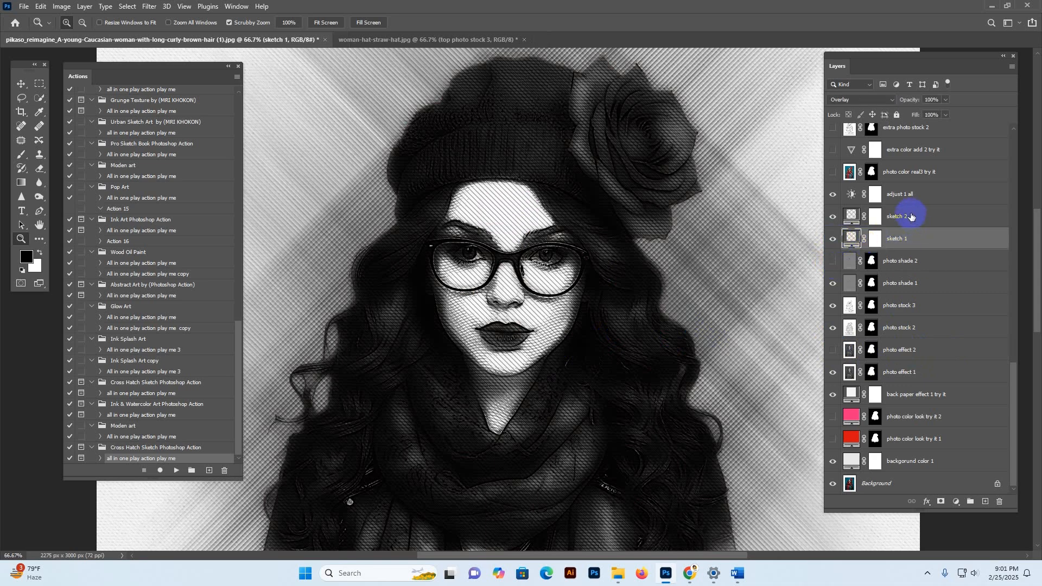
left_click(921, 196)
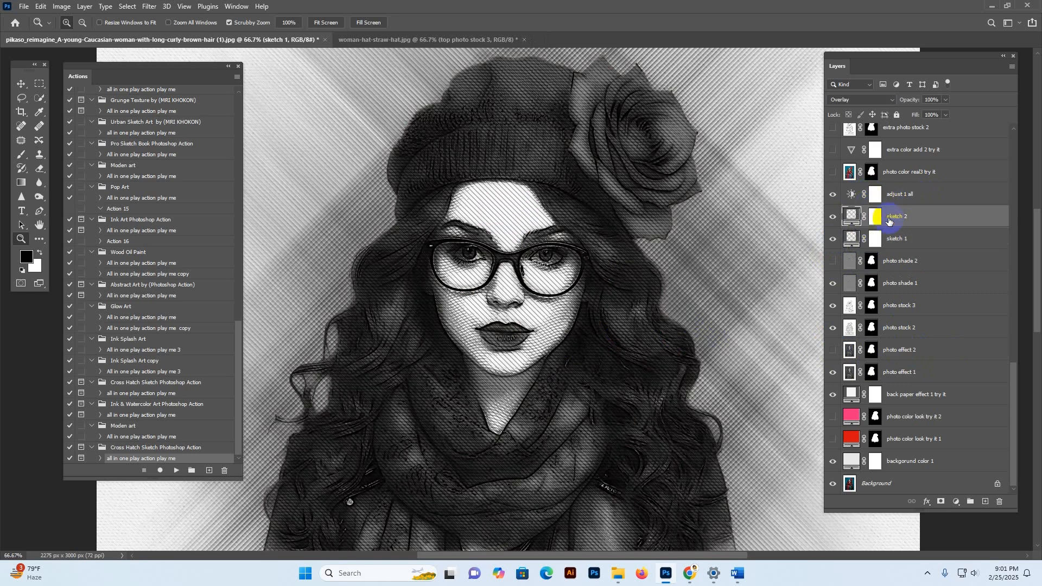
Show the "photo color real3 try it" layer and inspect the original colors on the portrait
scroll(876, 243, "up", 4)
left_click(850, 263)
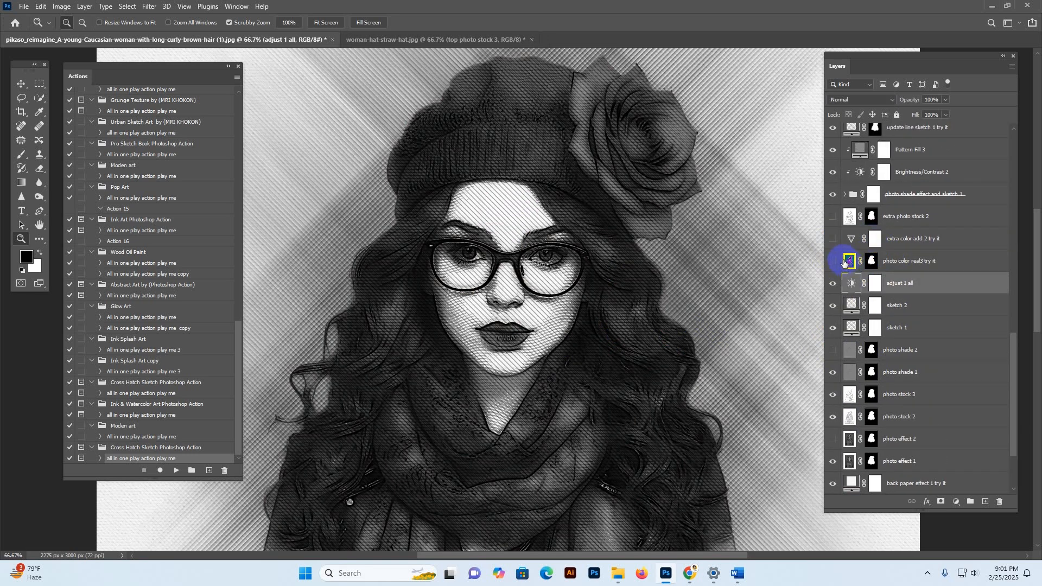
left_click(846, 263)
left_click(834, 263)
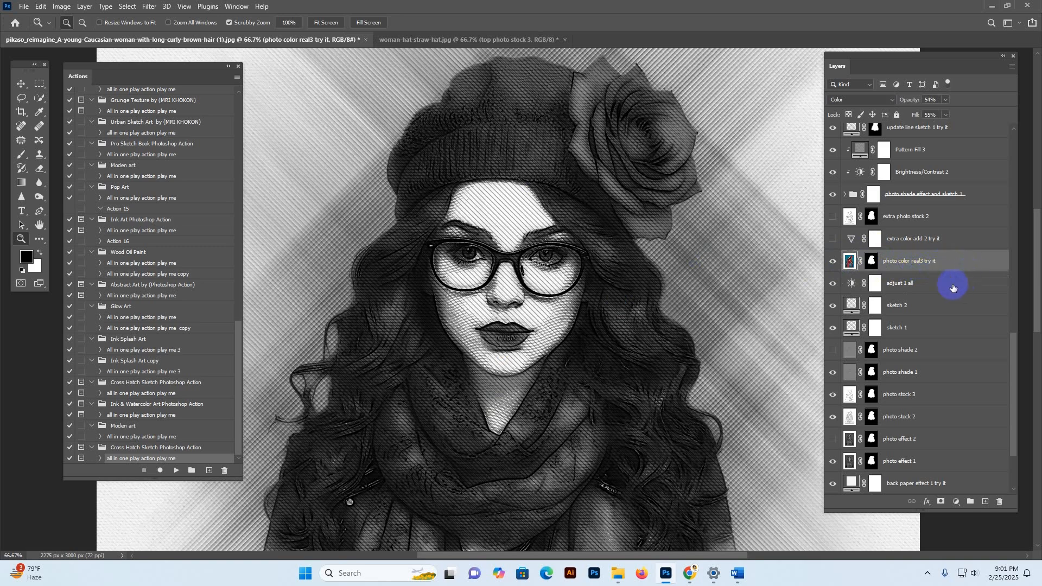
scroll(682, 224, "up", 1)
scroll(554, 337, "down", 2)
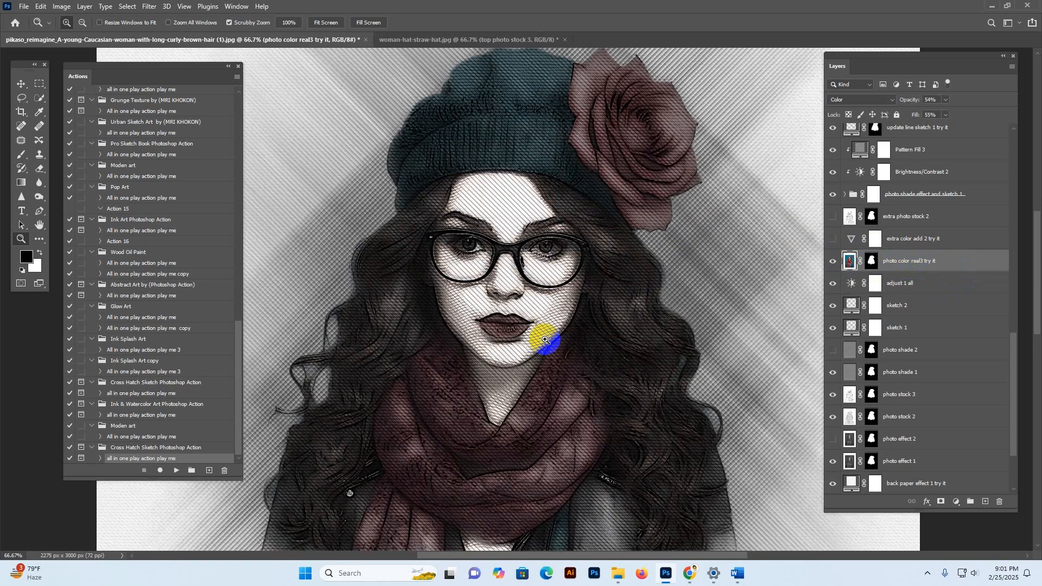
scroll(546, 340, "down", 5)
scroll(546, 340, "up", 4)
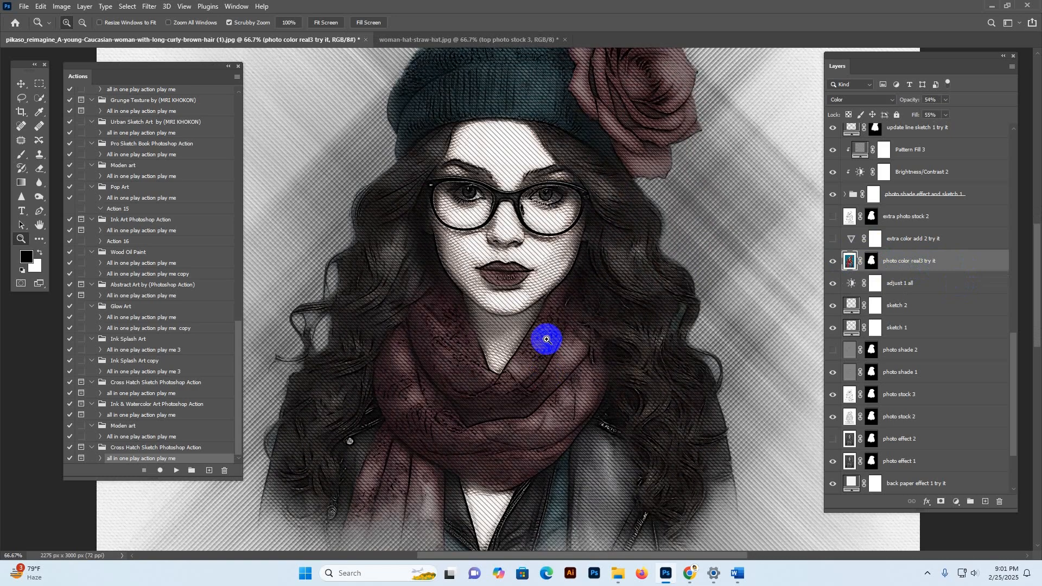
Show the "extra color add 2 try it" layer to strengthen the colors, and hide it together with "photo color real3 try it"
left_click(945, 236)
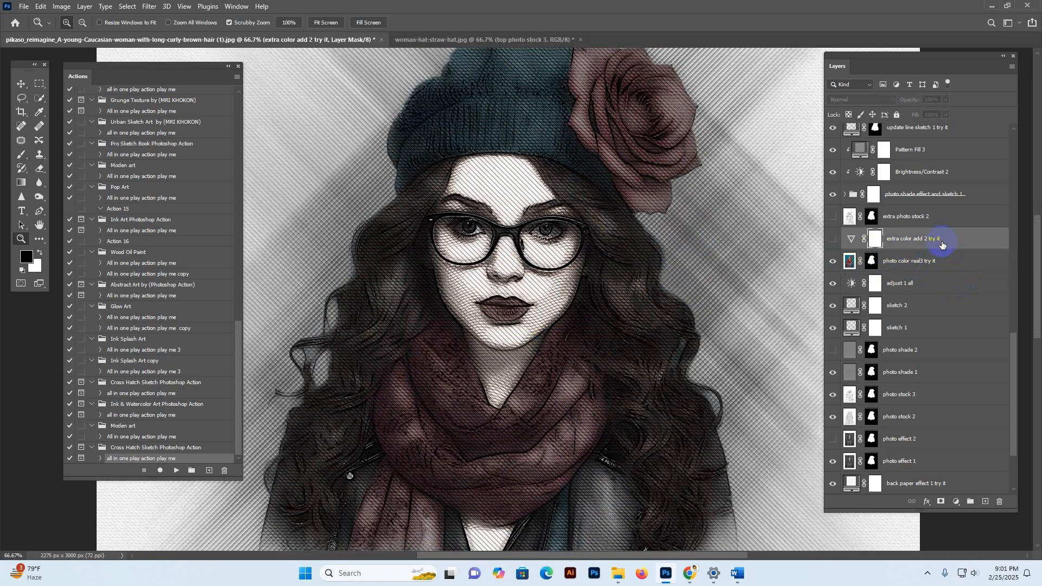
left_click(832, 240)
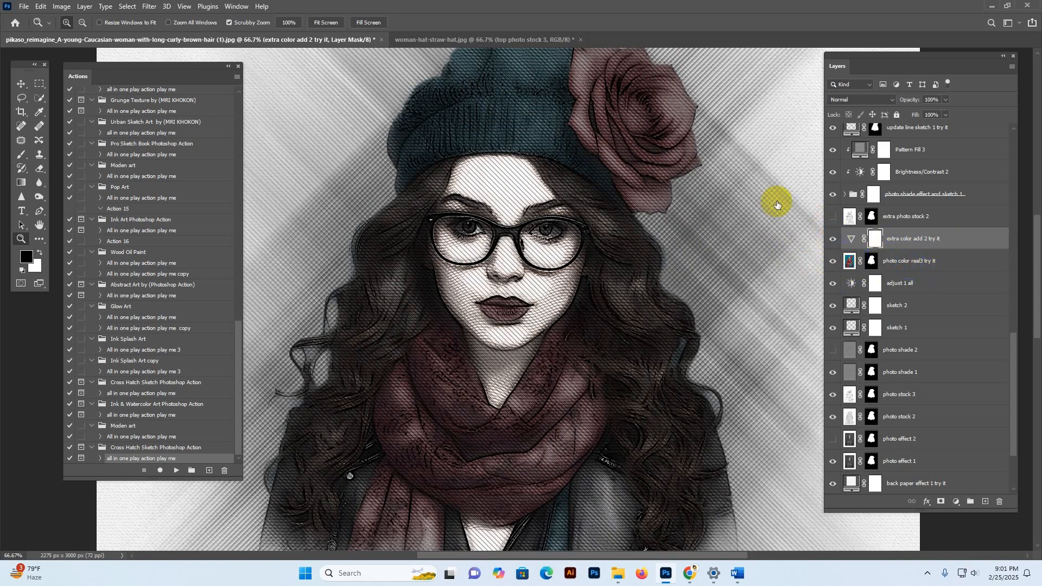
left_click(850, 239)
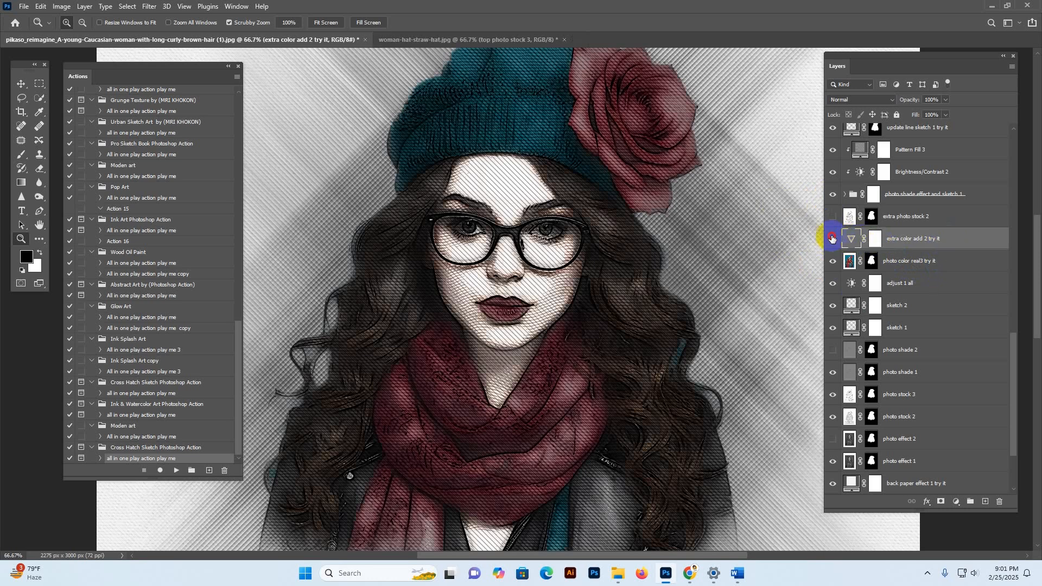
left_click(832, 239)
left_click(841, 265)
left_click(835, 263)
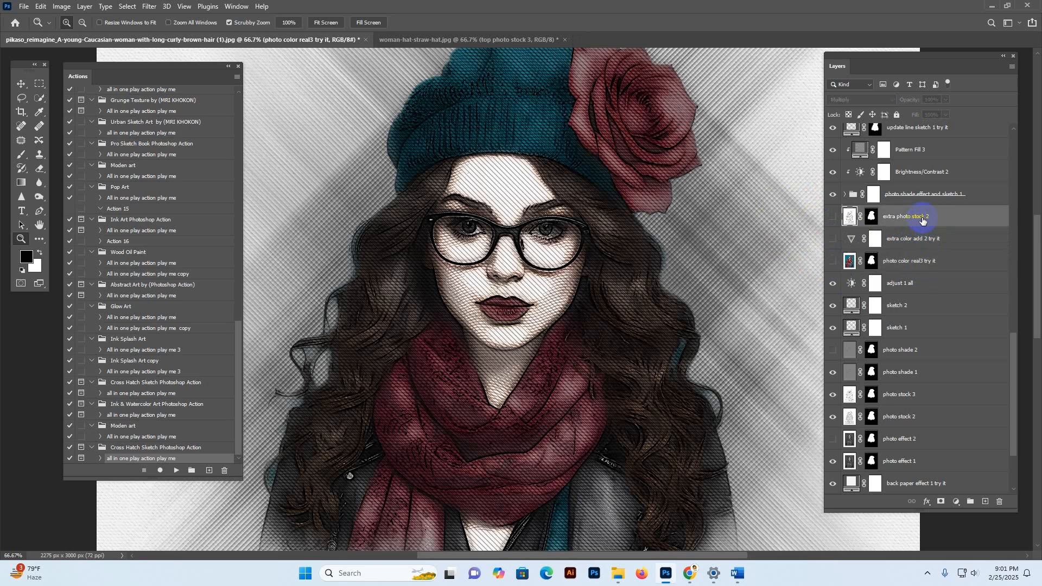
Show the "extra photo stock 2" layer, toggling it to compare its effect on the portrait
left_click(922, 218)
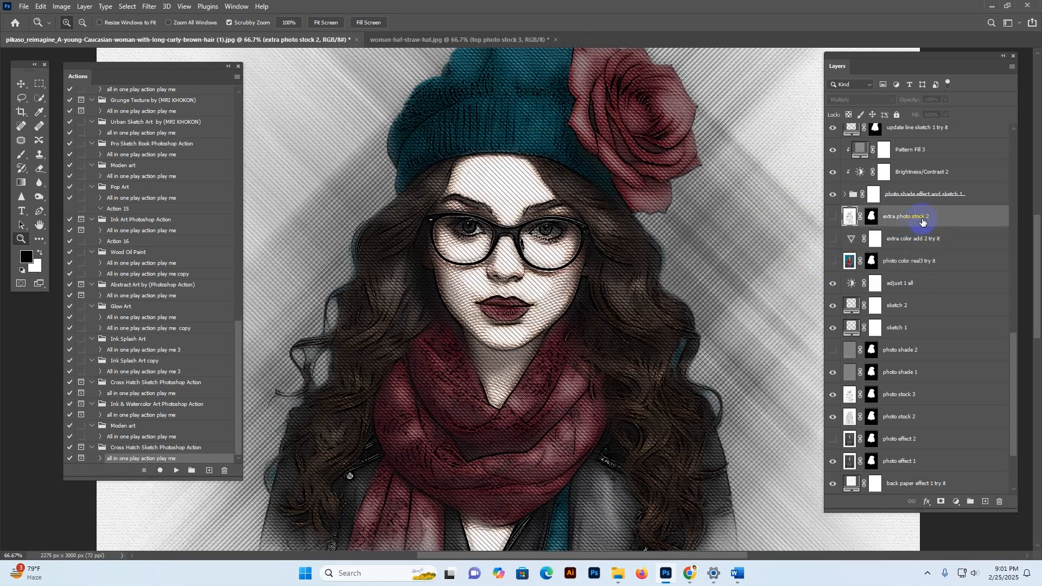
left_click(834, 219)
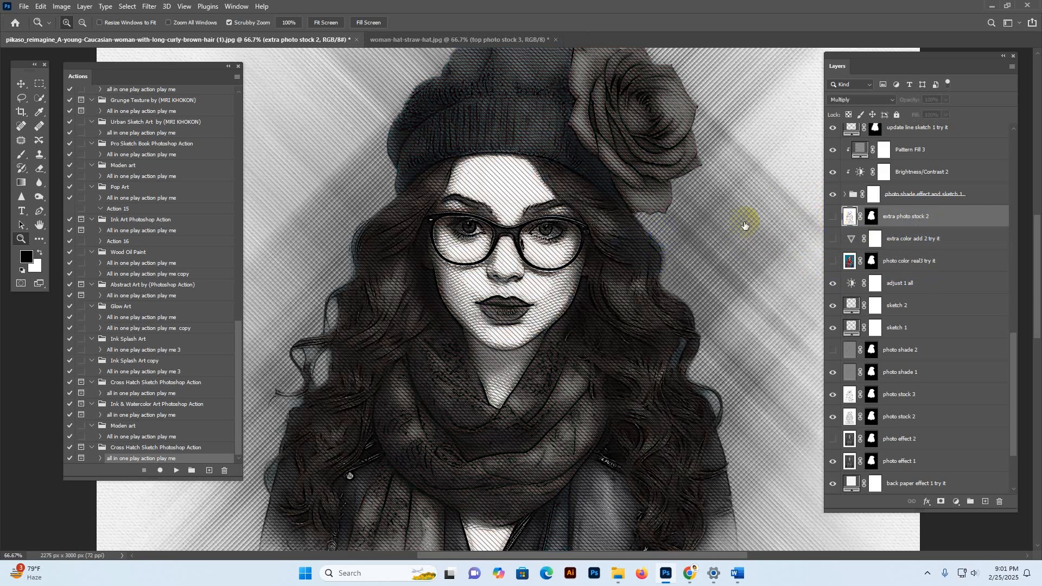
left_click(847, 216)
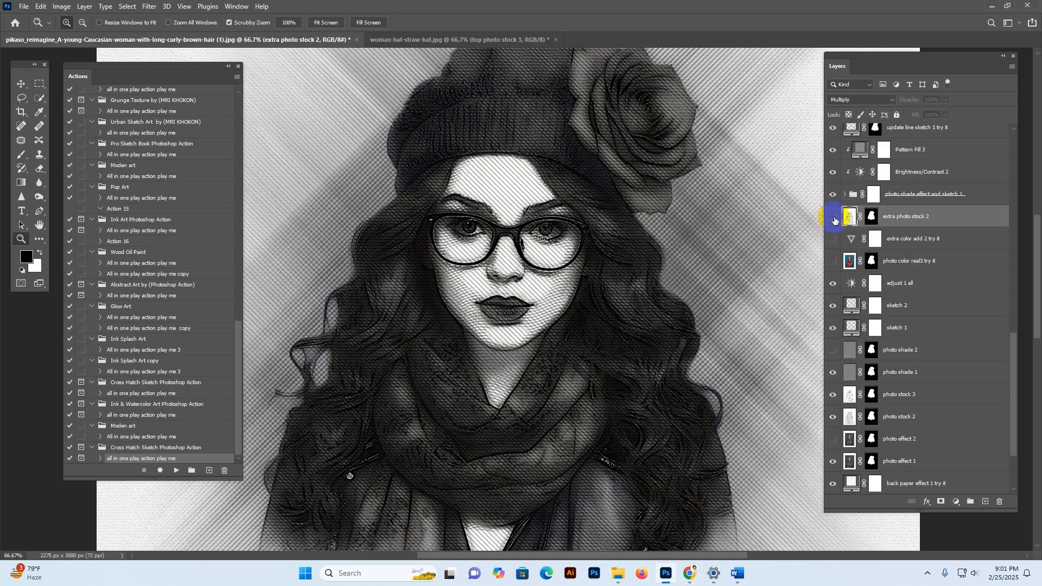
left_click(834, 220)
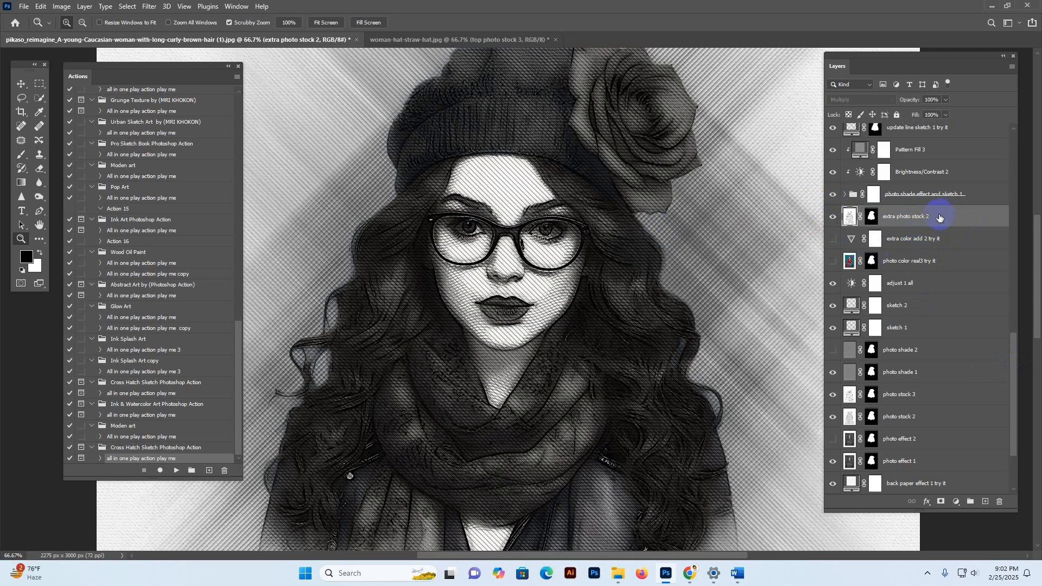
Check the Pattern Fill 3 layer and the "photo shade effect and sketch 1" group
scroll(936, 210, "up", 7)
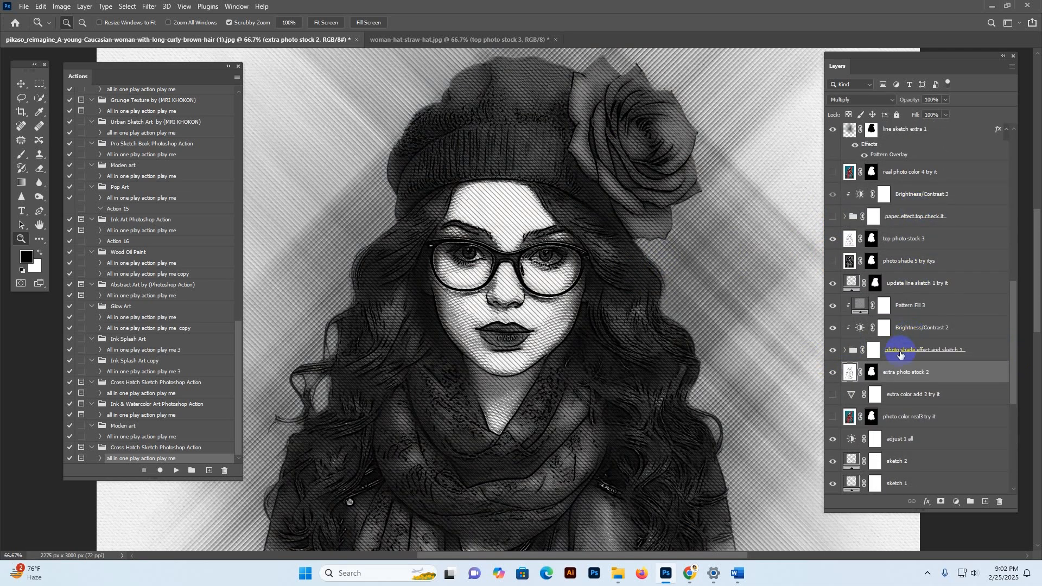
left_click(920, 304)
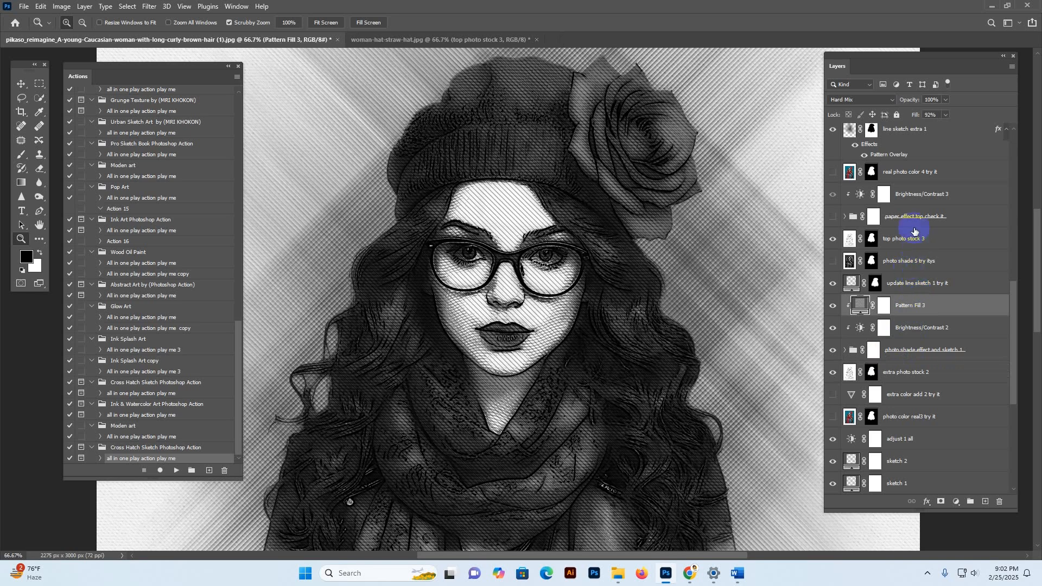
left_click(924, 353)
left_click(874, 351)
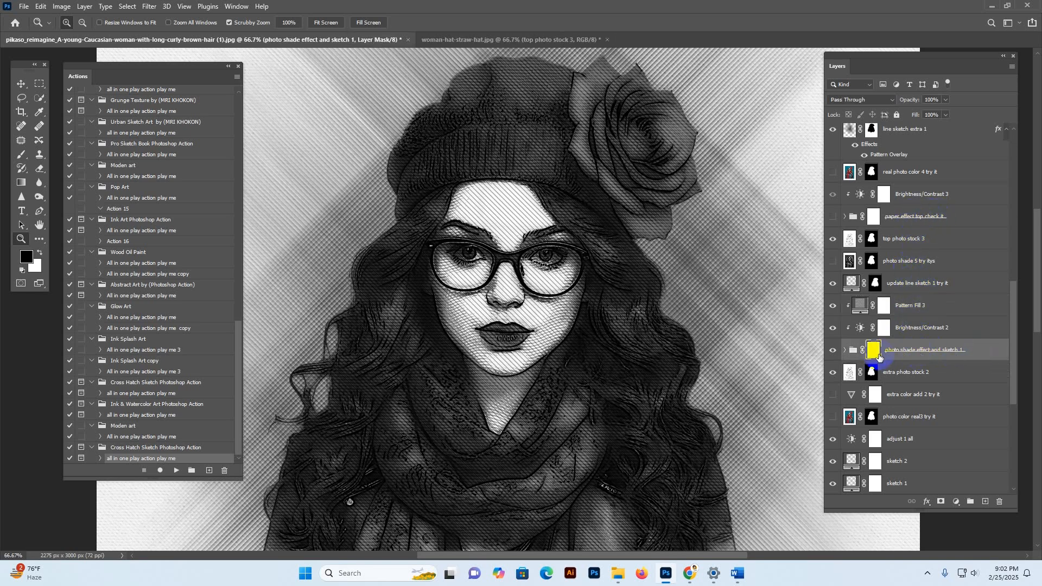
Show the "paper effect top check it" group and check the Brightness/Contrast 3 adjustment clipped to it
left_click(916, 243)
left_click(924, 218)
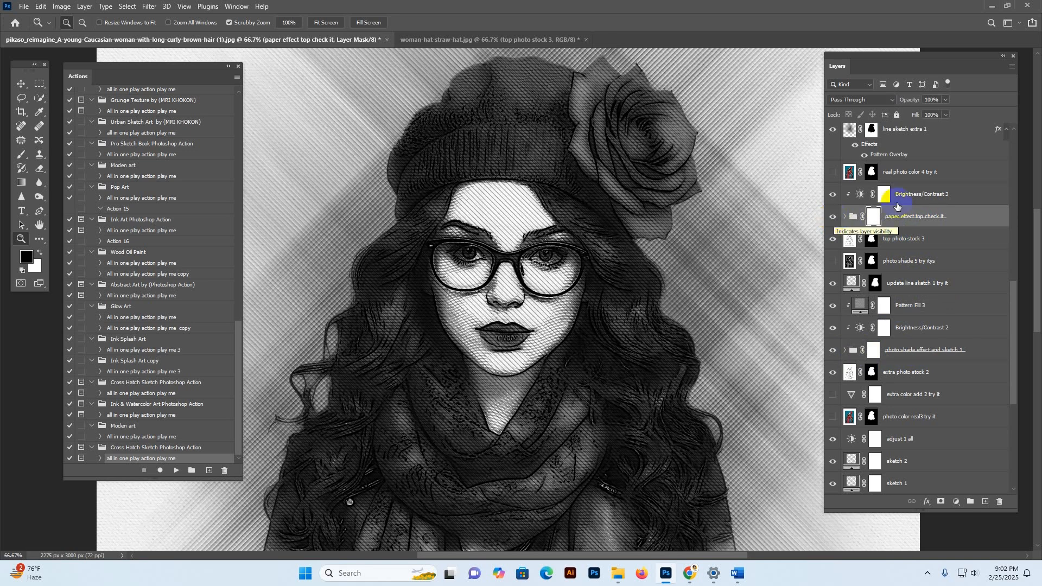
left_click(869, 196)
left_click(858, 195)
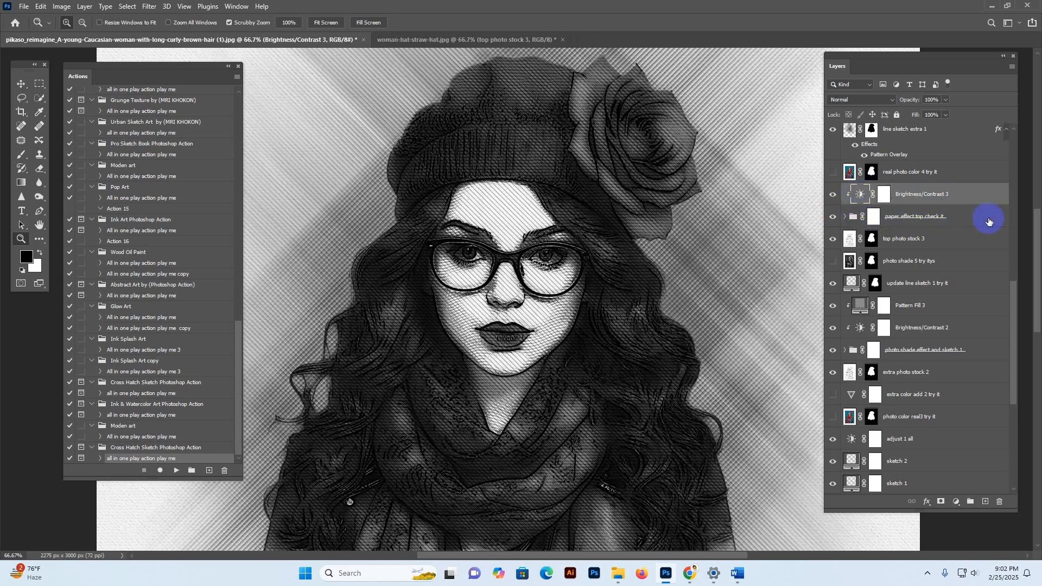
left_click(951, 220)
Compare the portrait without and with the "line sketch extra 4" layer
scroll(917, 231, "up", 2)
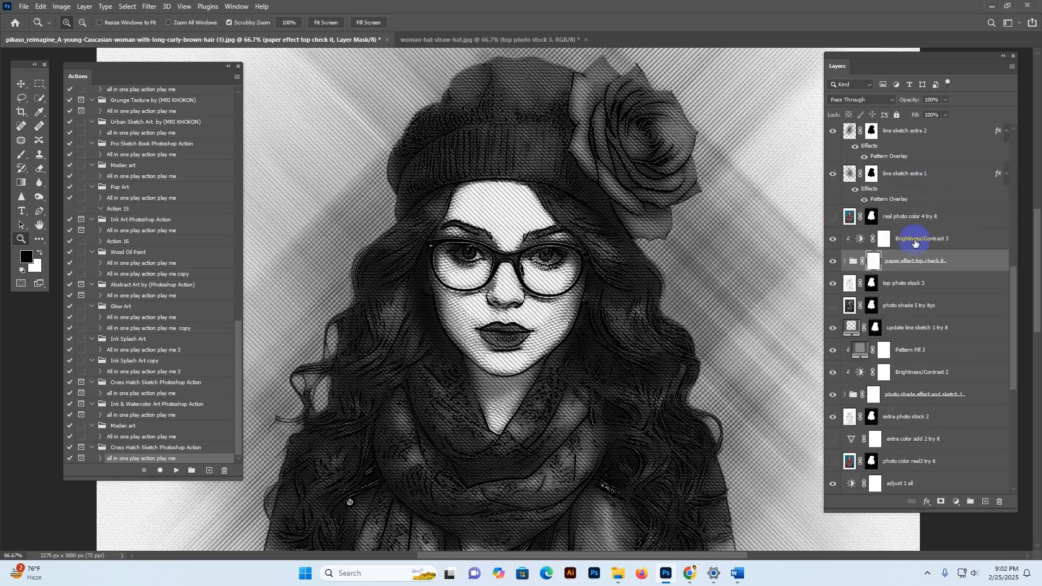
scroll(912, 255, "up", 2)
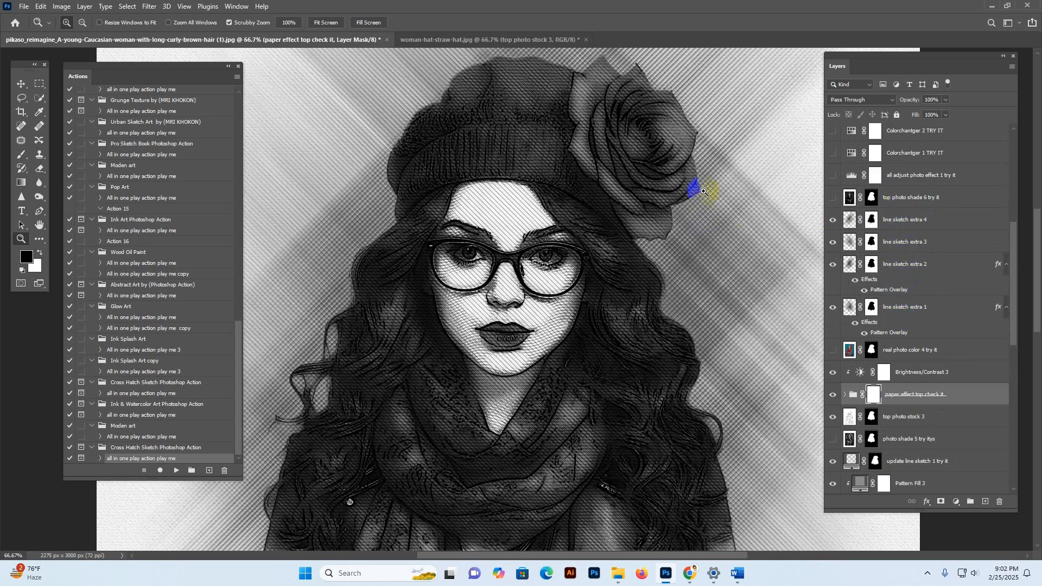
left_click(894, 220)
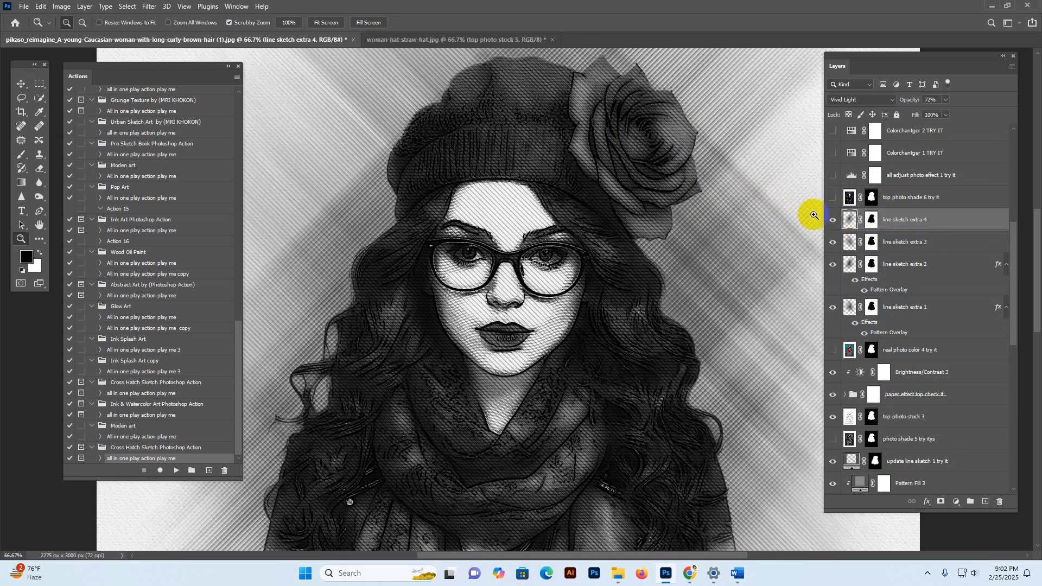
left_click(834, 220)
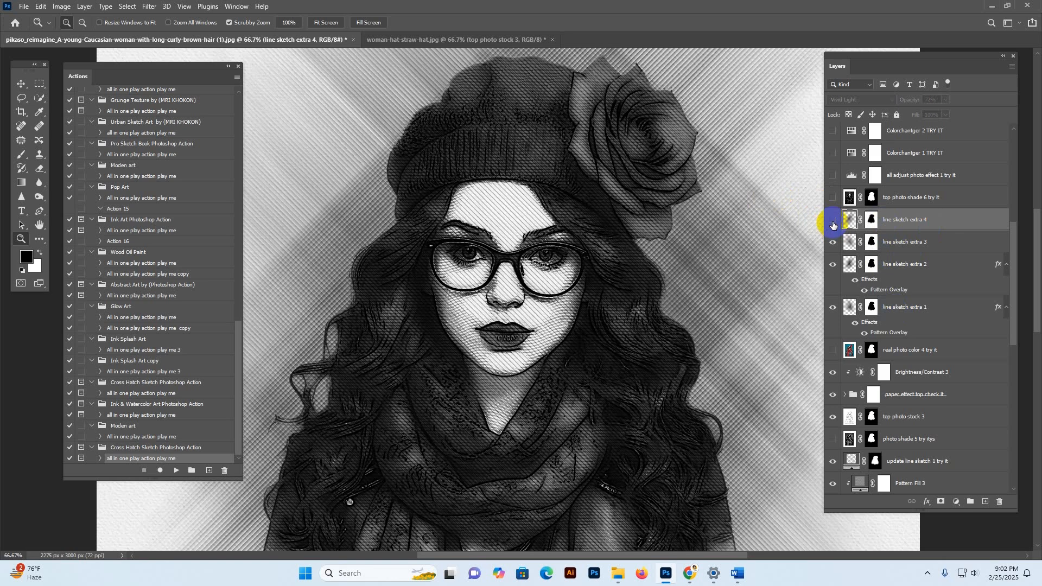
left_click(833, 220)
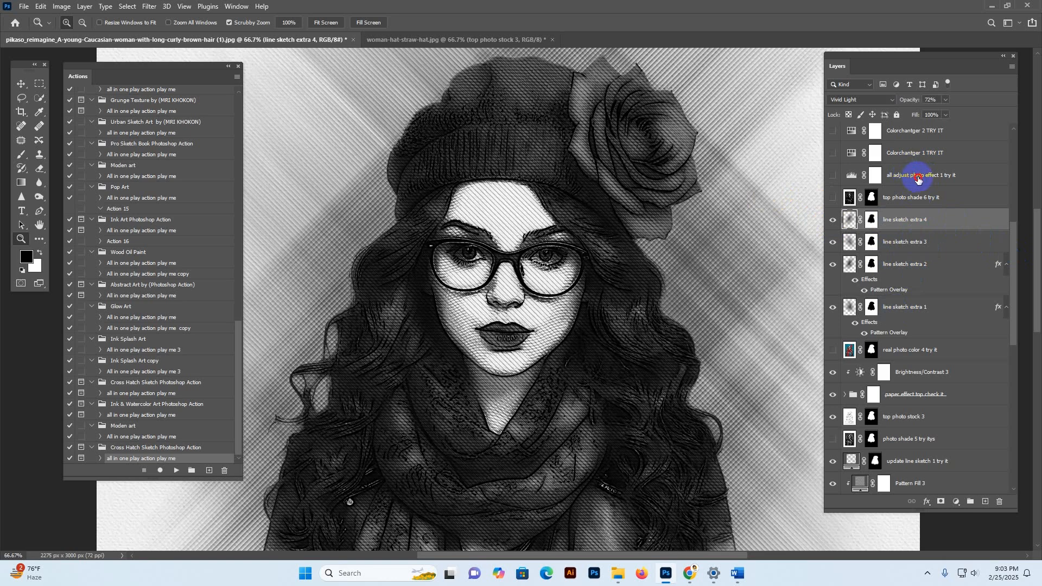
Show the "Colorchantger 1 TRY IT" Hue/Saturation layer and set its hue to 92 after trying 251
scroll(919, 228, "up", 5)
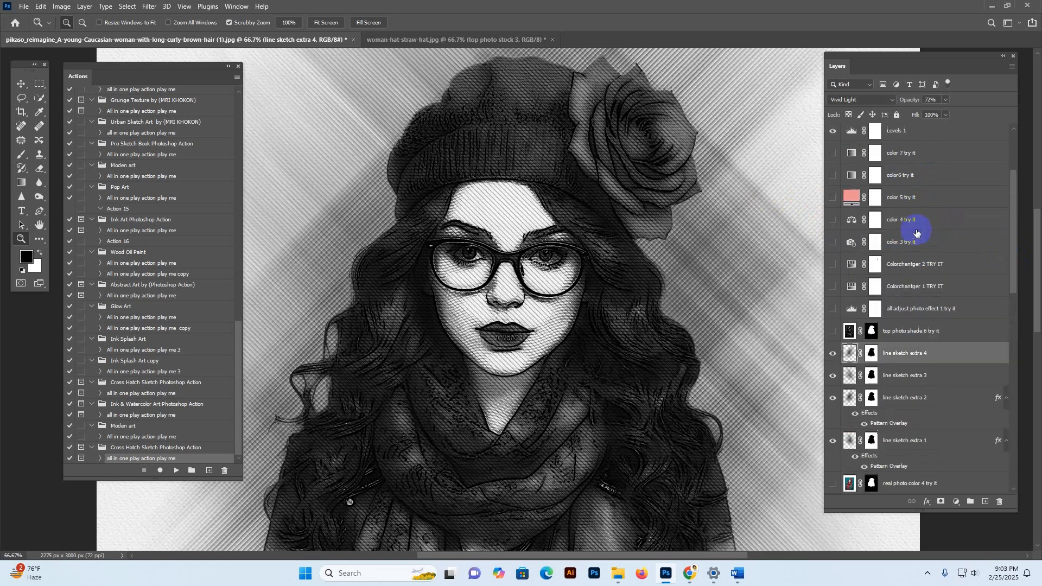
left_click(917, 243)
scroll(894, 279, "down", 2)
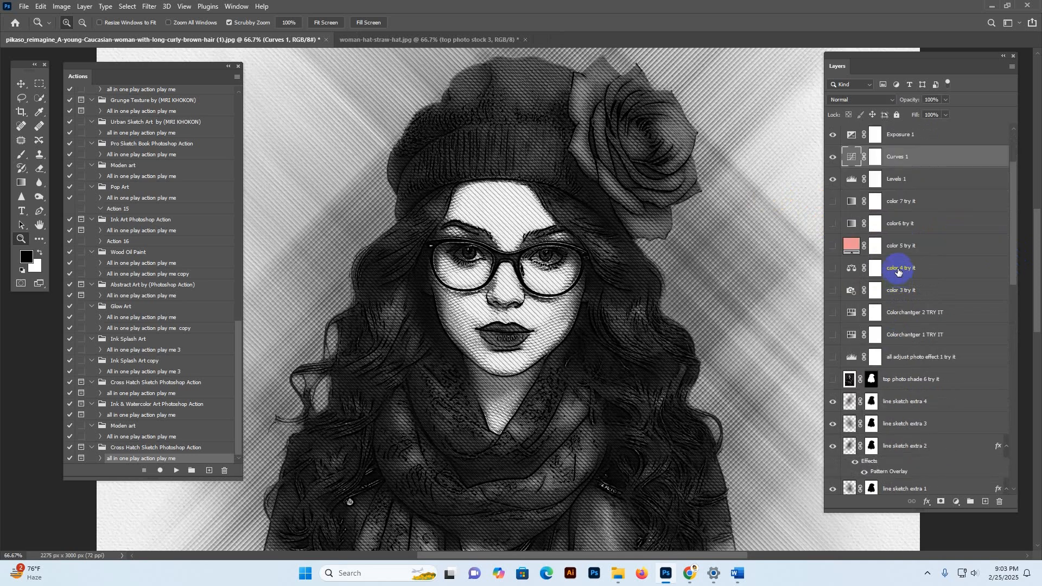
left_click(913, 335)
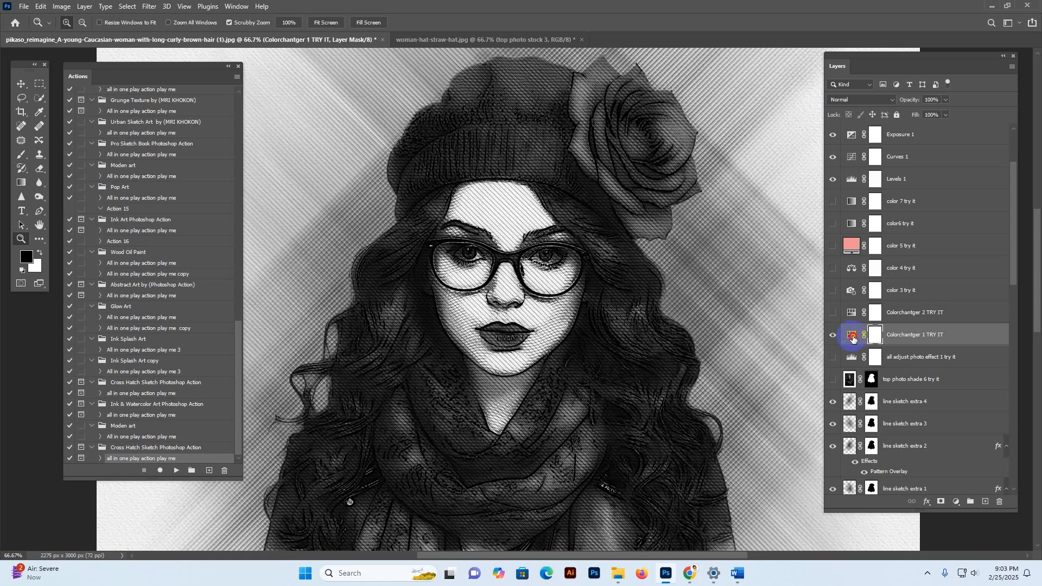
double_click(848, 335)
left_click_drag(666, 207, 717, 170)
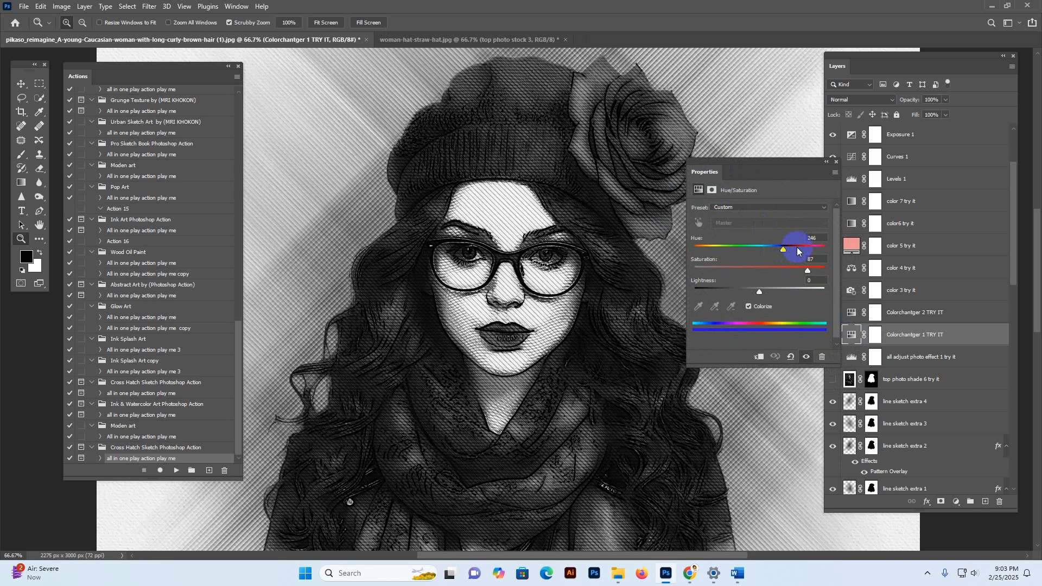
mouse_move(794, 251)
left_mouse_down()
mouse_move(803, 247)
mouse_move(785, 251)
left_mouse_up()
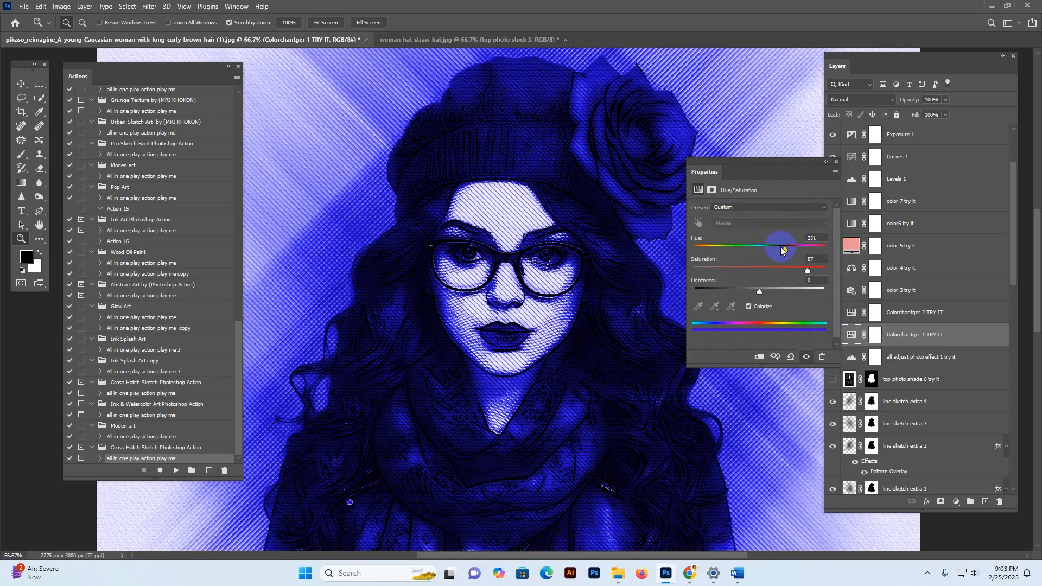
left_click(728, 247)
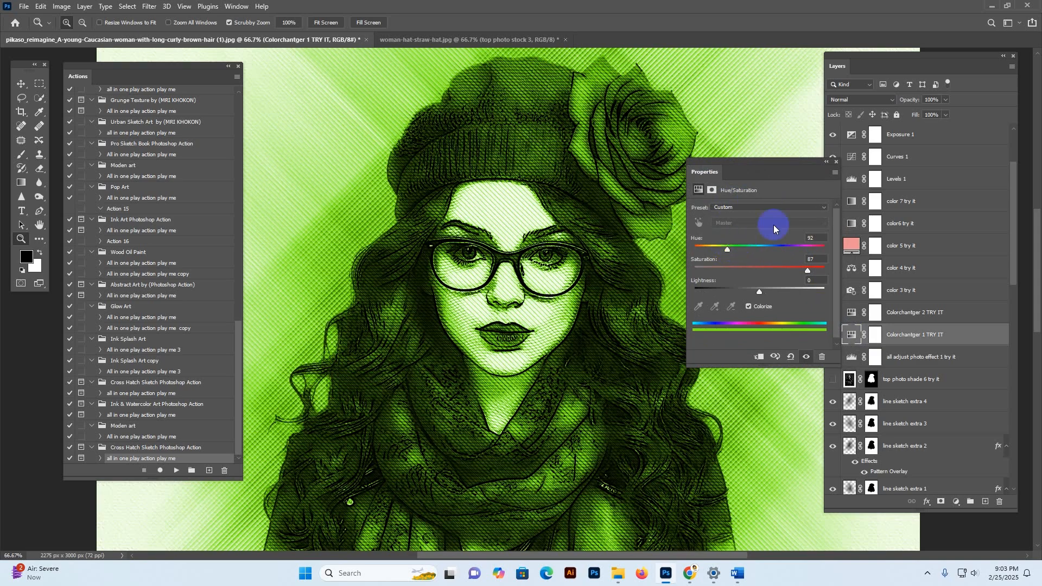
Hide the "Colorchantger 1 TRY IT" adjustment layer to take its green tint off the portrait
left_click(837, 162)
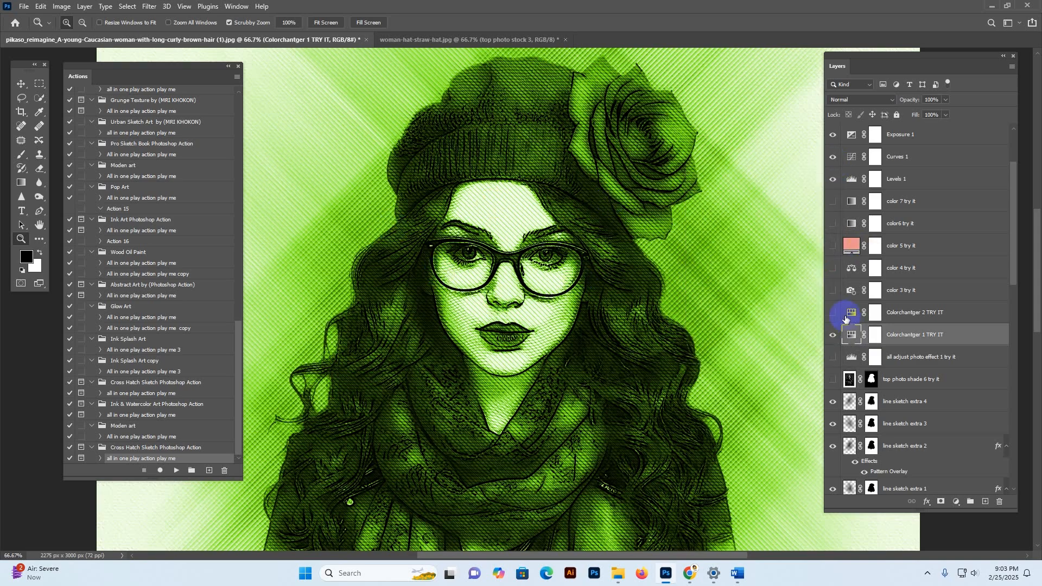
left_click(833, 337)
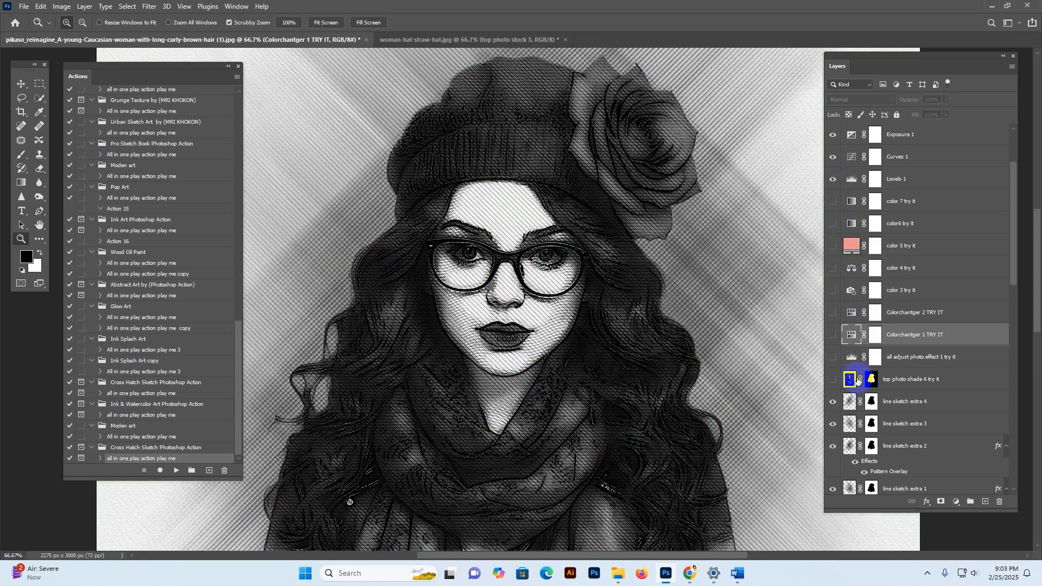
Set the gamma correction of the Exposure 1 adjustment layer to 1.05 after trying 0.57
scroll(890, 271, "up", 2)
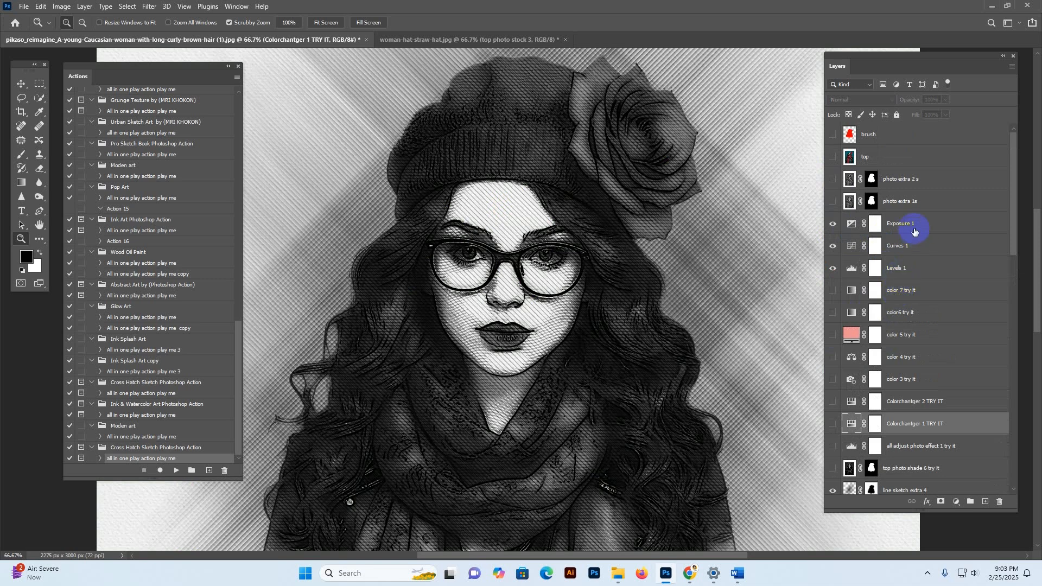
left_click(890, 203)
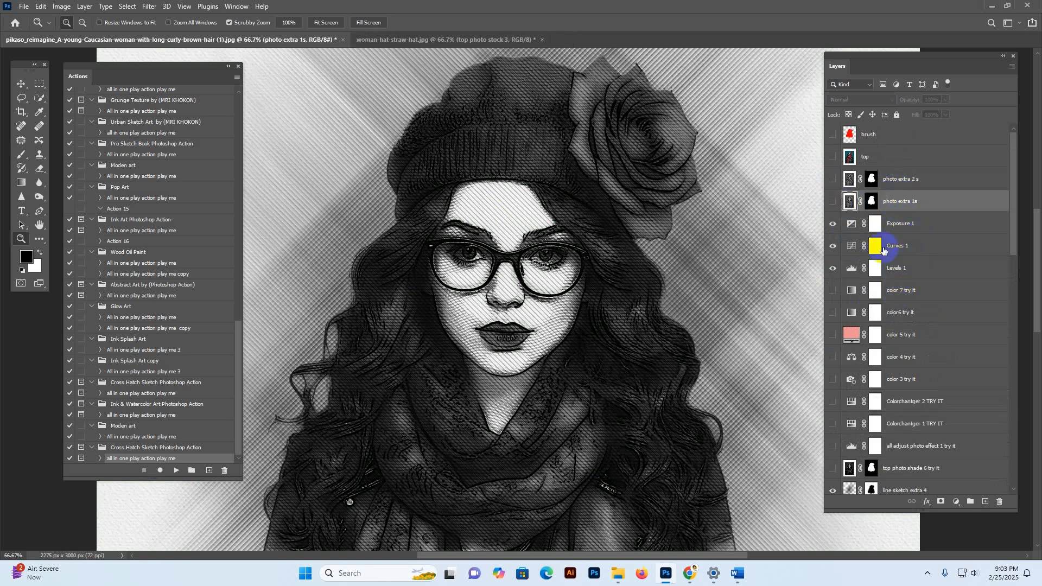
double_click(851, 226)
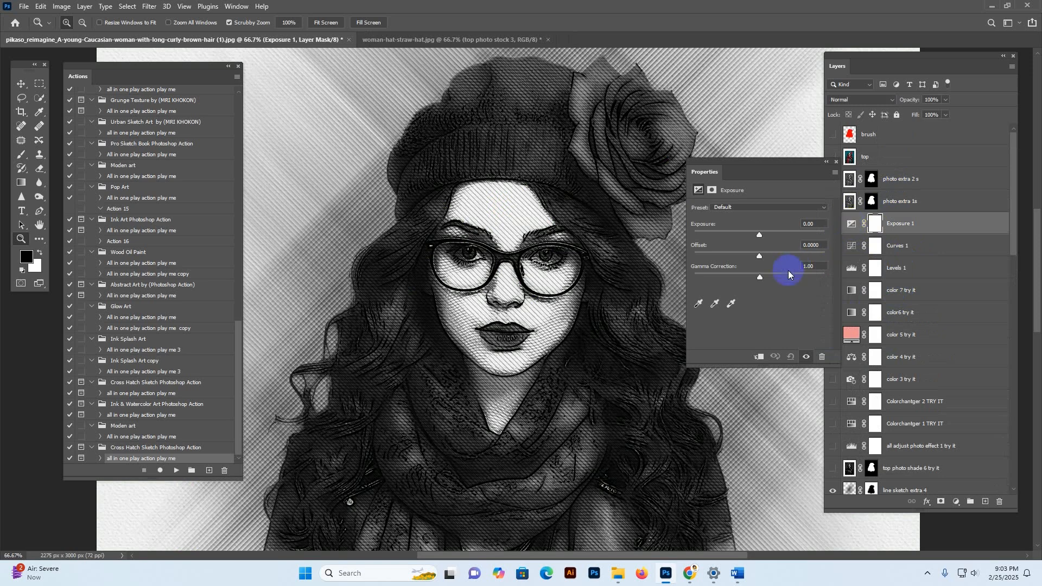
left_click(768, 276)
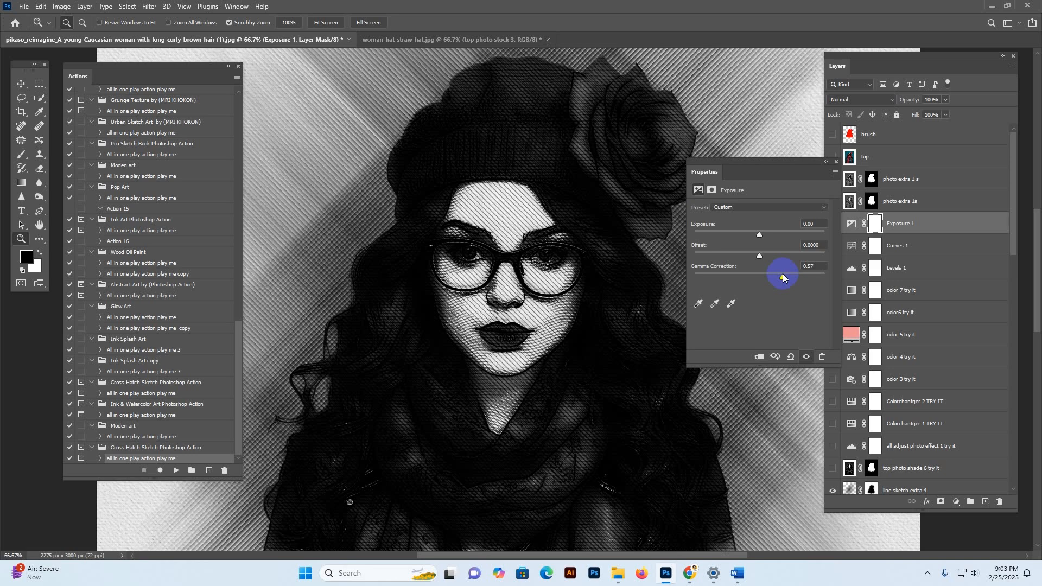
left_click(758, 276)
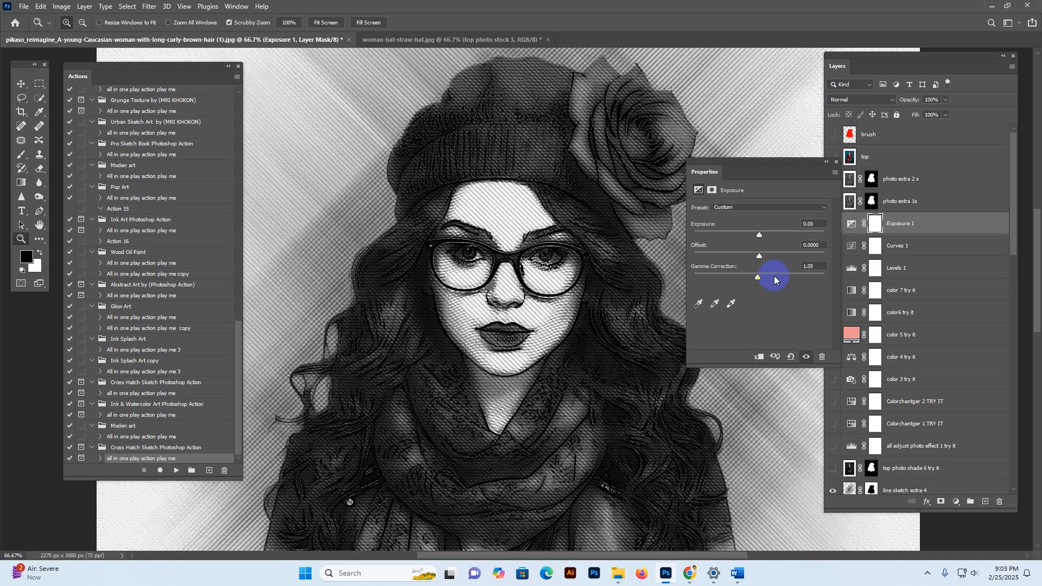
left_click(836, 162)
left_click(910, 229)
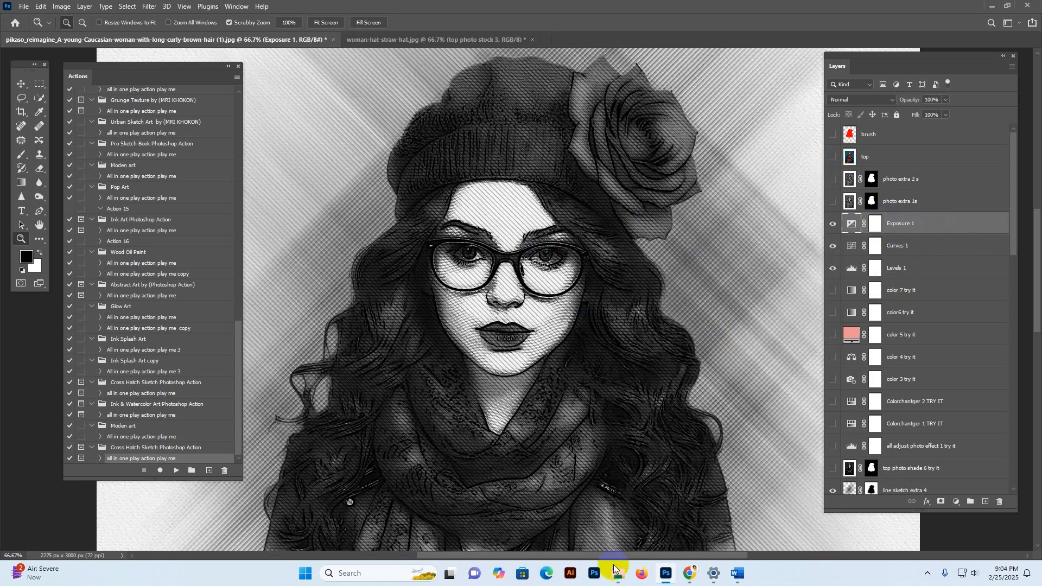
Switch to the YouTube channel page open in Chrome and look through its Photoshop tutorial videos
left_click(690, 573)
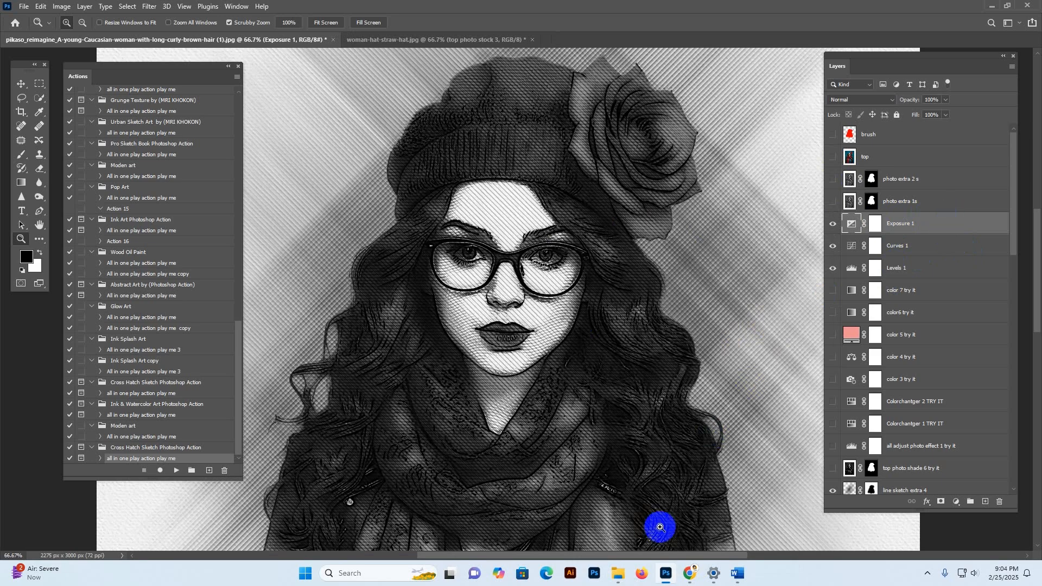
mouse_move(692, 575)
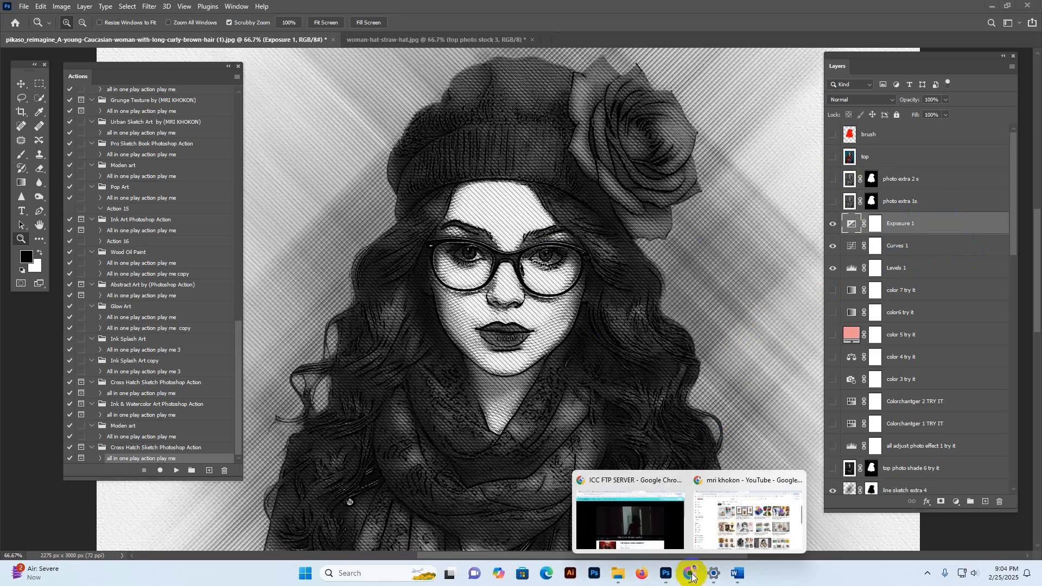
left_click(750, 520)
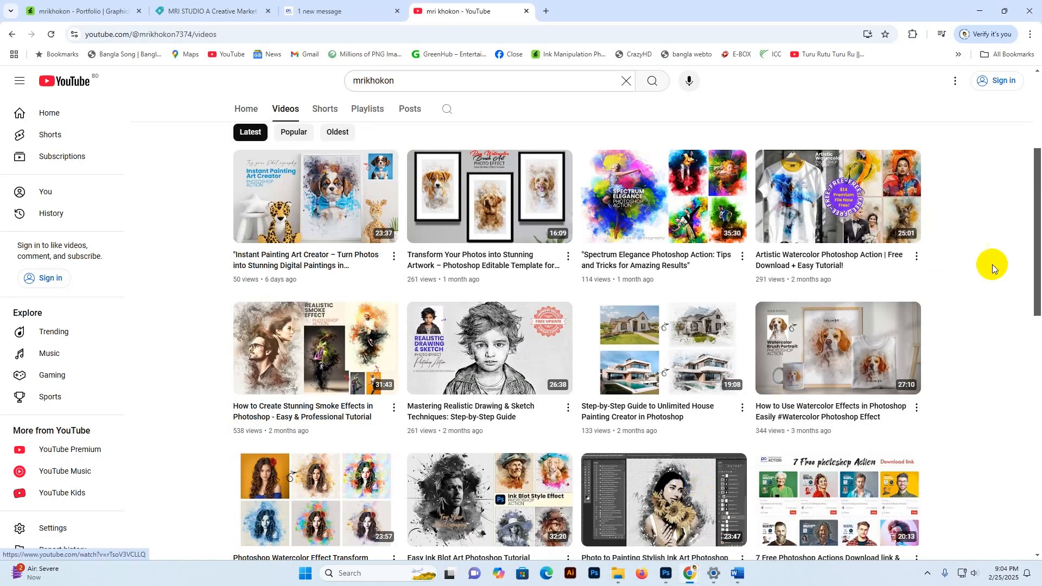
scroll(976, 323, "up", 4)
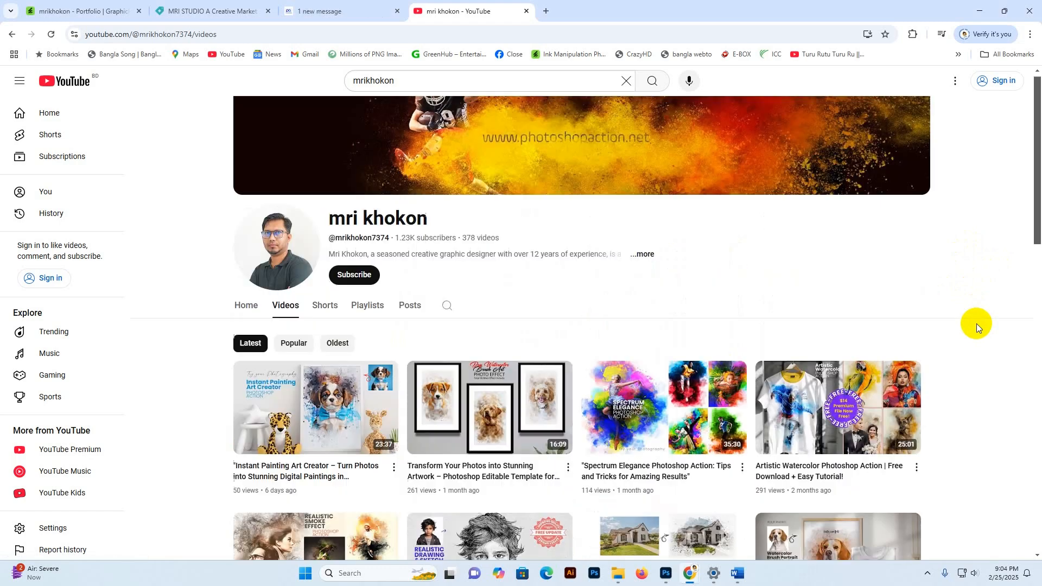
scroll(977, 322, "down", 5)
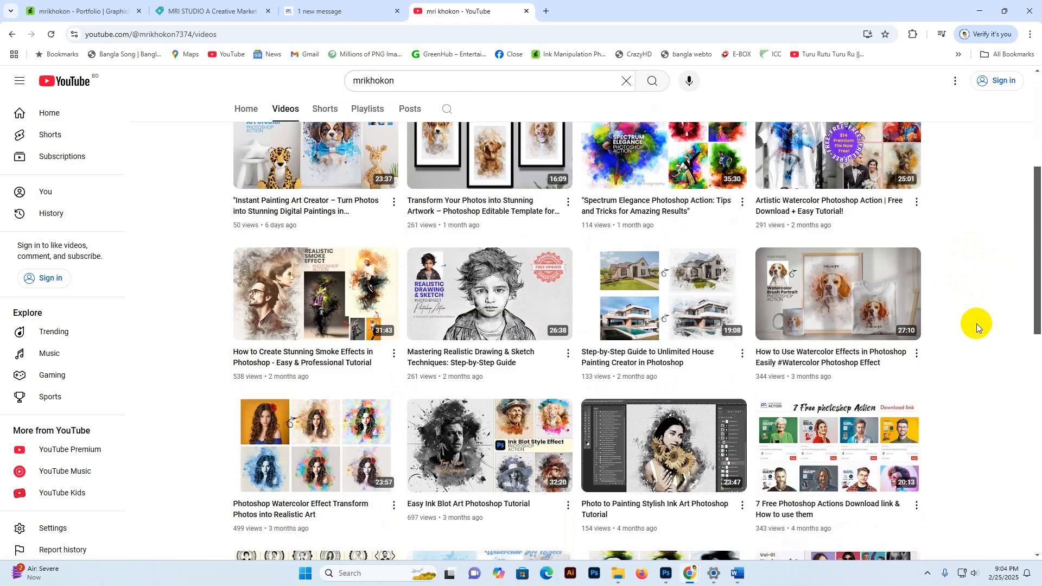